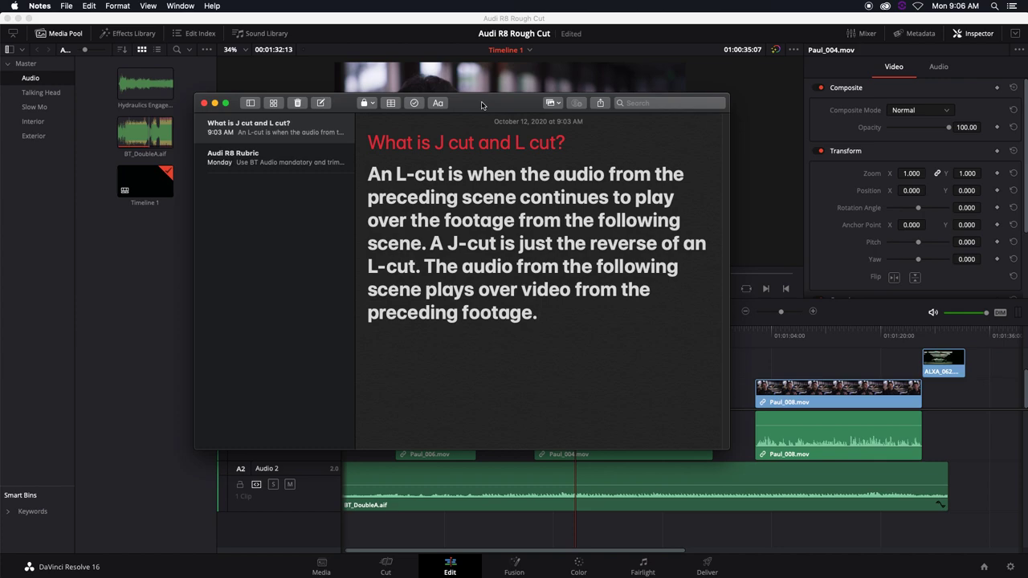
Return to DaVinci Resolve, hide the Inspector, and adjust the timeline track heights for taller video and shorter audio tracks
click(729, 335)
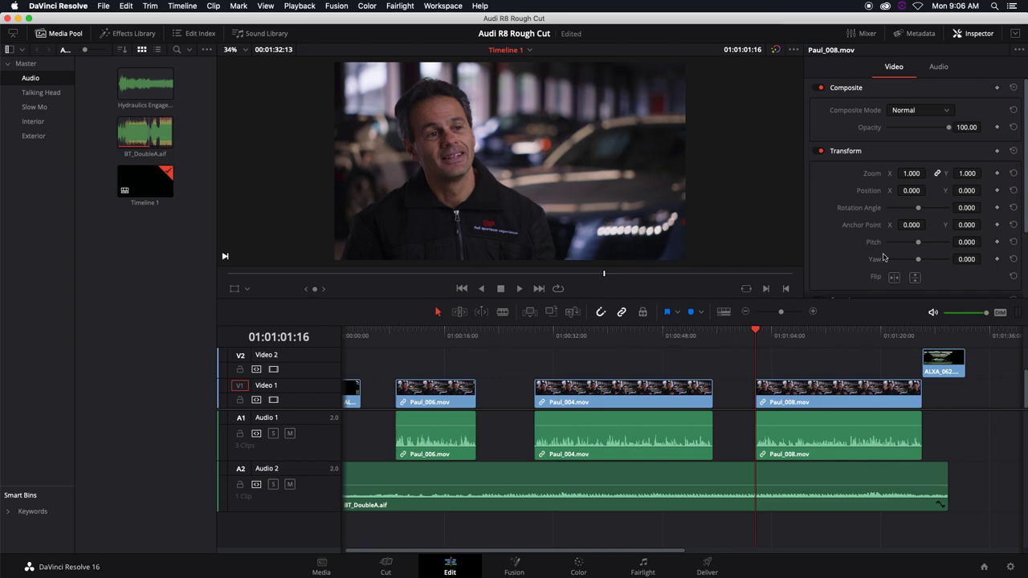
click(975, 32)
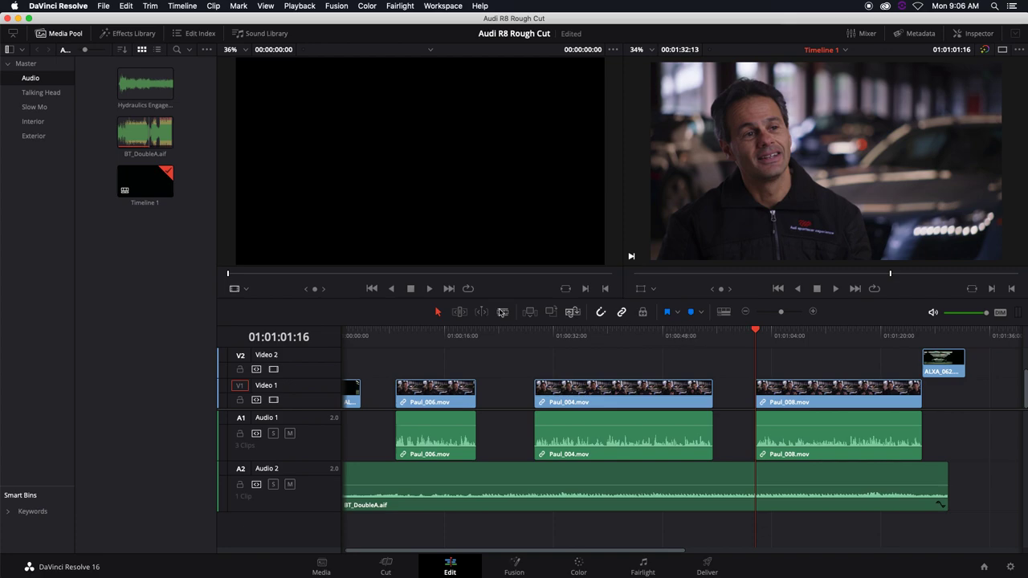
click(724, 312)
drag(698, 473, 704, 488)
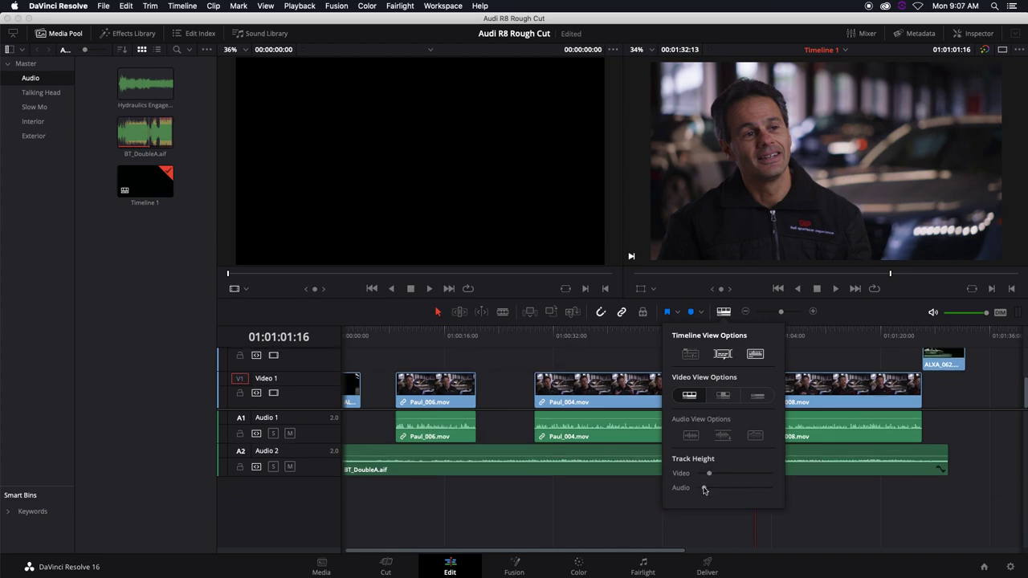
Play back the opening seconds of the Paul_004.mov interview clip in the timeline
click(584, 336)
click(533, 335)
key(space)
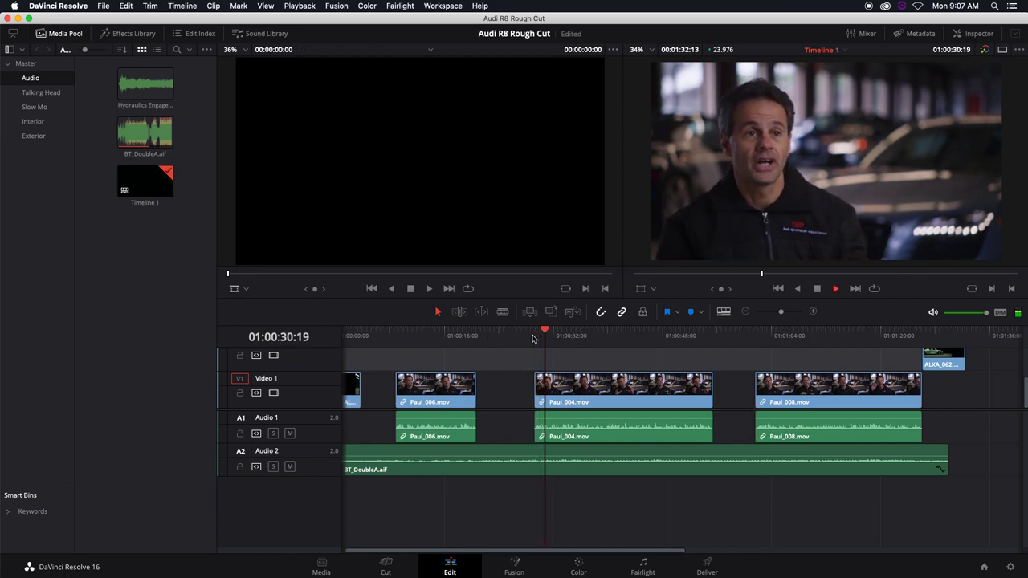
key(space)
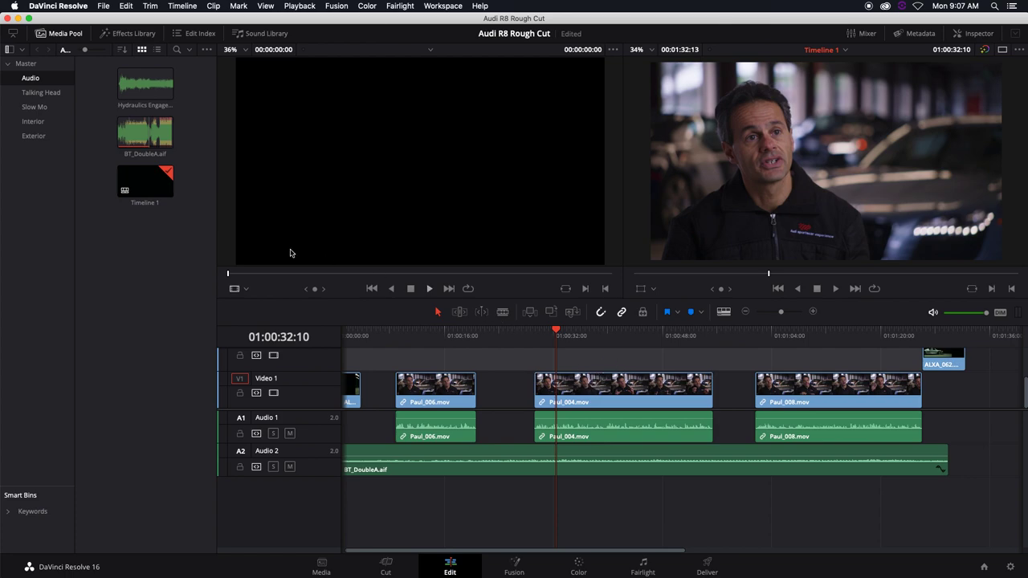
Place ALXA_074.mov from the Interior bin on Video 2, aligned with the start of Paul_004.mov
click(46, 123)
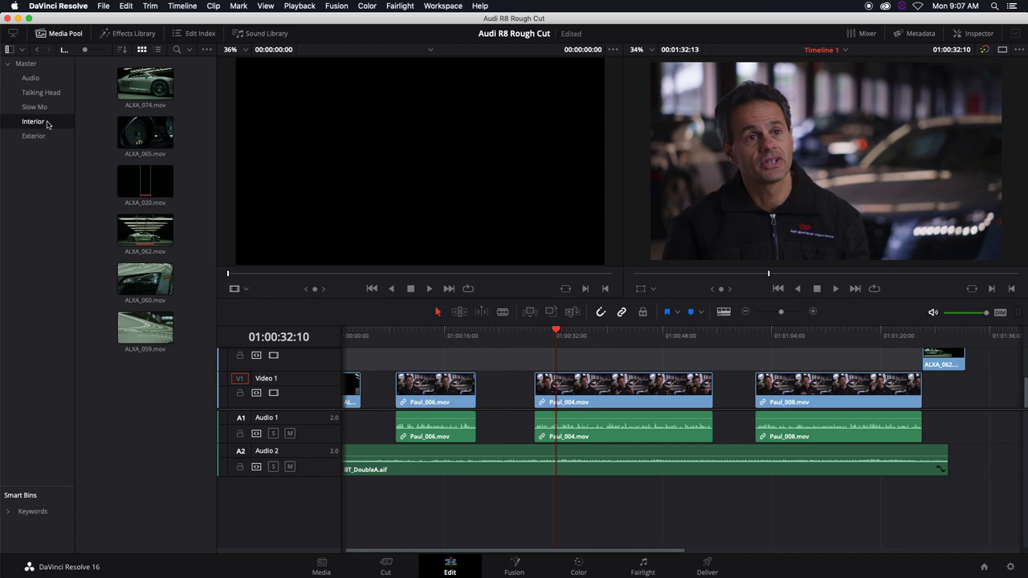
click(47, 124)
drag(557, 330, 574, 331)
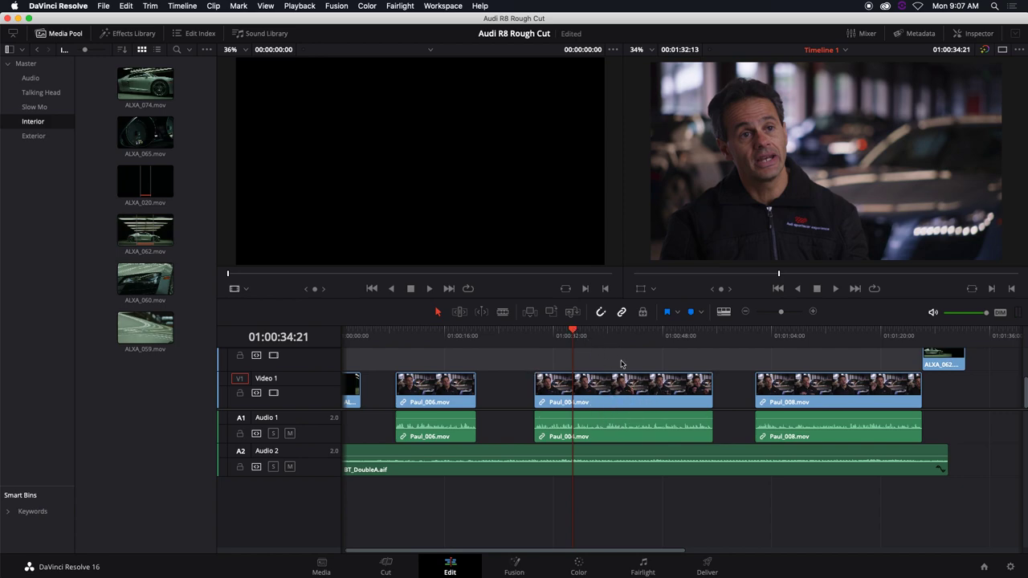
click(157, 176)
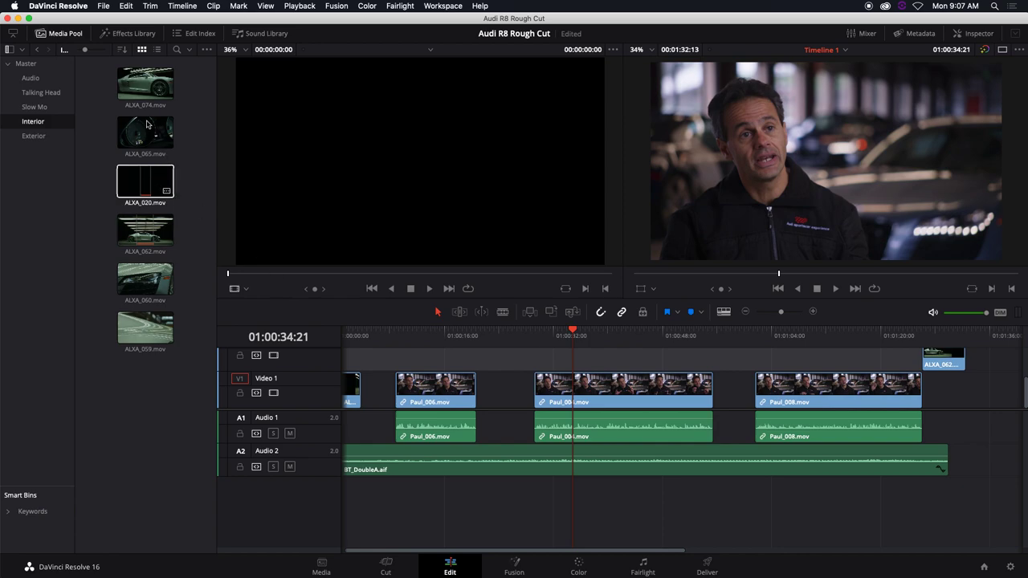
click(144, 83)
drag(144, 83, 530, 362)
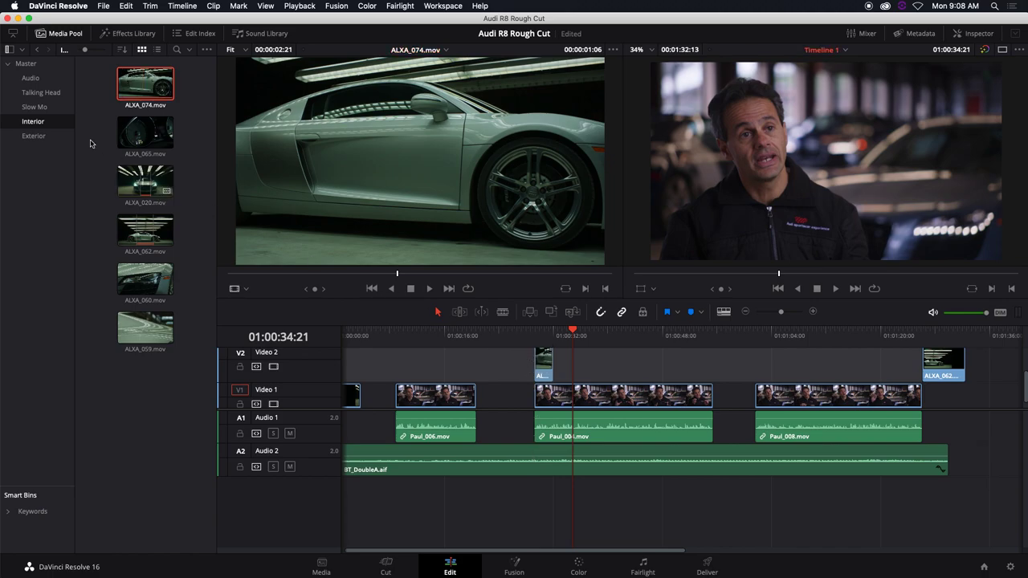
Place ALXA_060.mov on Video 2 and trim both ends so it begins before Paul_004.mov and ends shortly after that clip starts
click(133, 136)
click(134, 180)
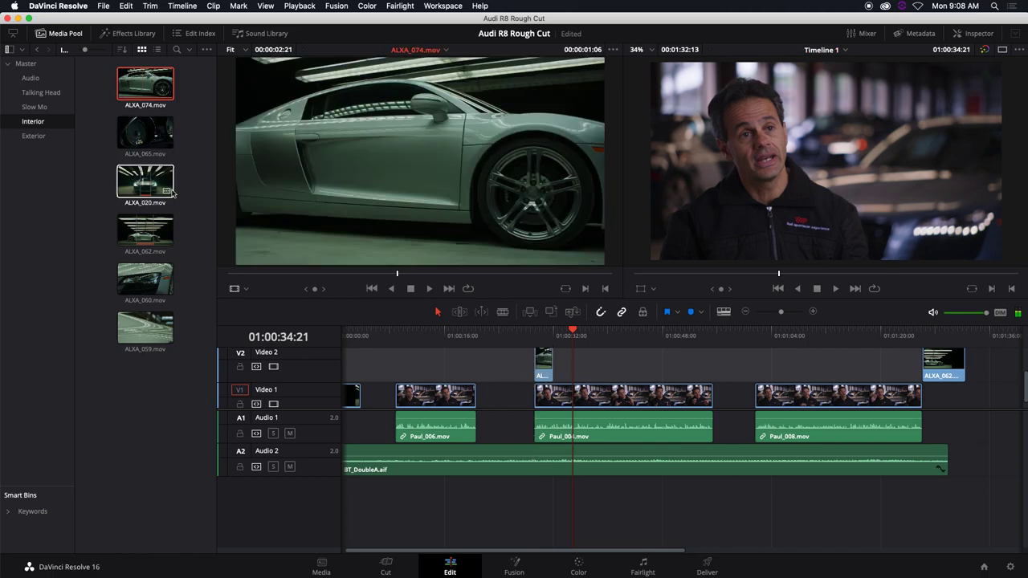
drag(139, 279, 476, 369)
drag(384, 362, 440, 386)
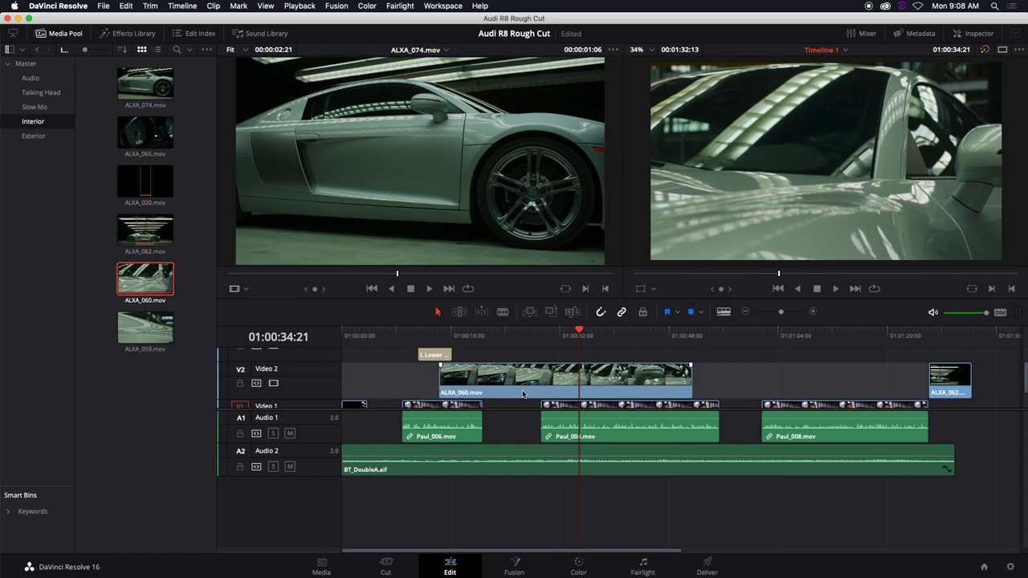
scroll(525, 394, down, 1)
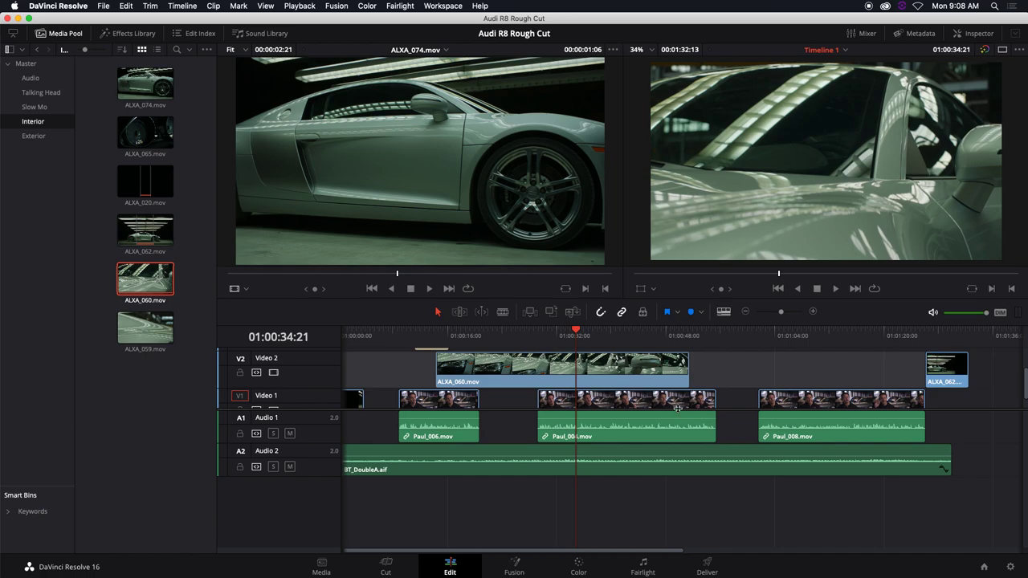
scroll(678, 409, up, 5)
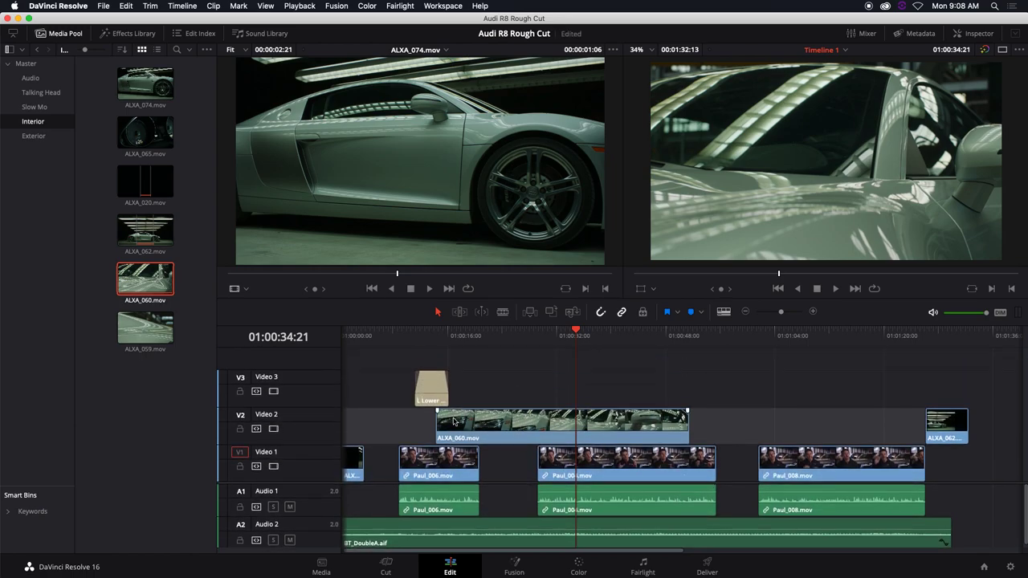
drag(437, 426, 529, 434)
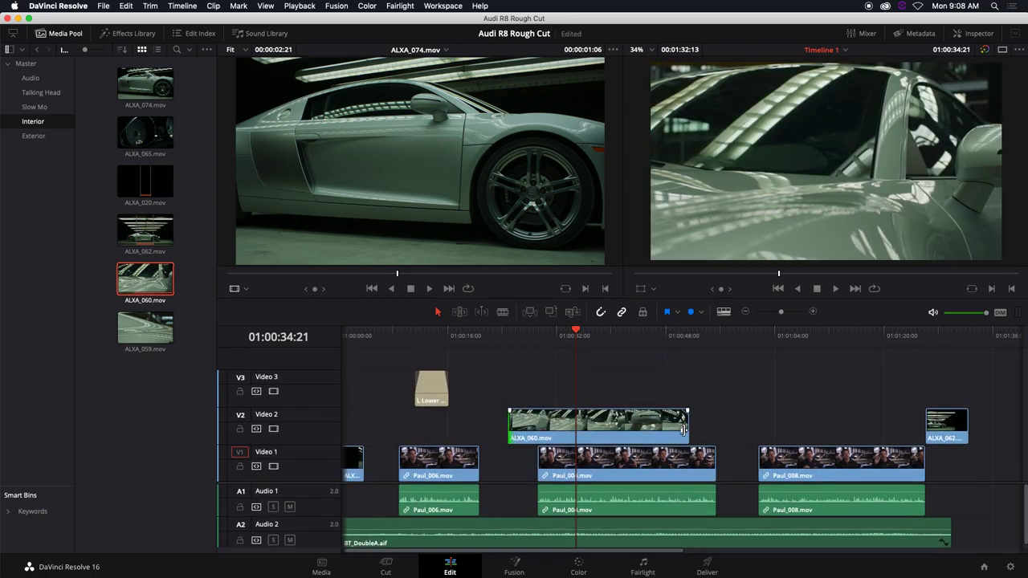
drag(687, 428, 557, 426)
Add ALXA_074.mov directly after ALXA_060.mov on Video 2, and save the project after playing back the cut
drag(143, 84, 562, 424)
drag(509, 336, 520, 336)
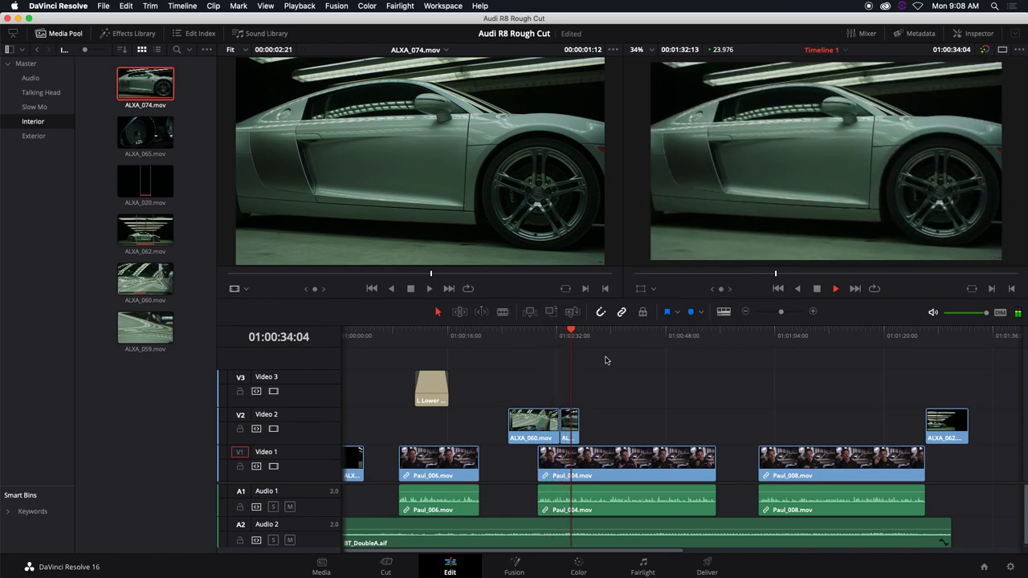
key(space)
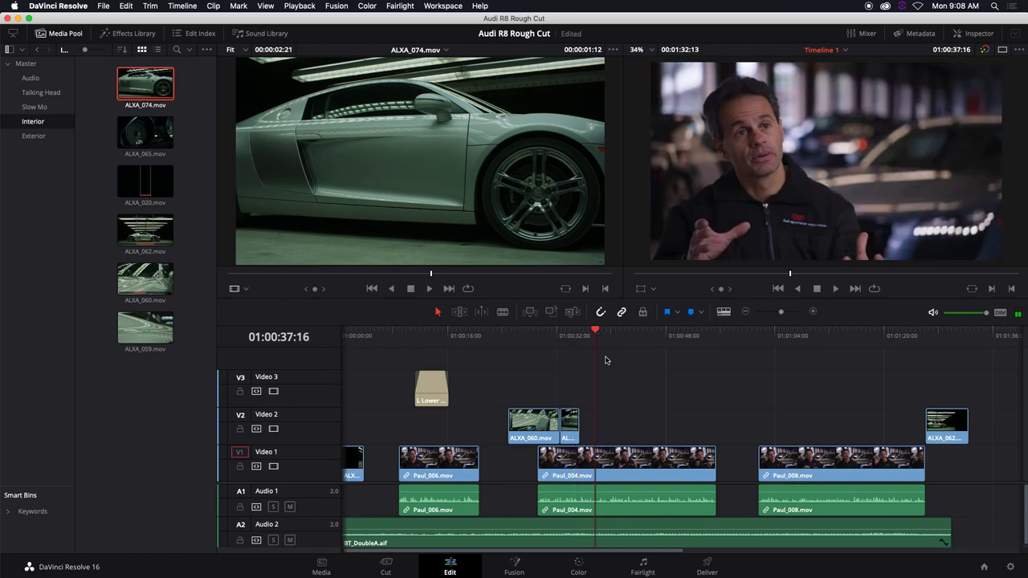
key(super+s)
Copy the ALXA_060 and ALXA_074 clips on Video 2 to 01:00:46:05, over the end of Paul_004.mov, and play back the cut
drag(526, 390, 571, 430)
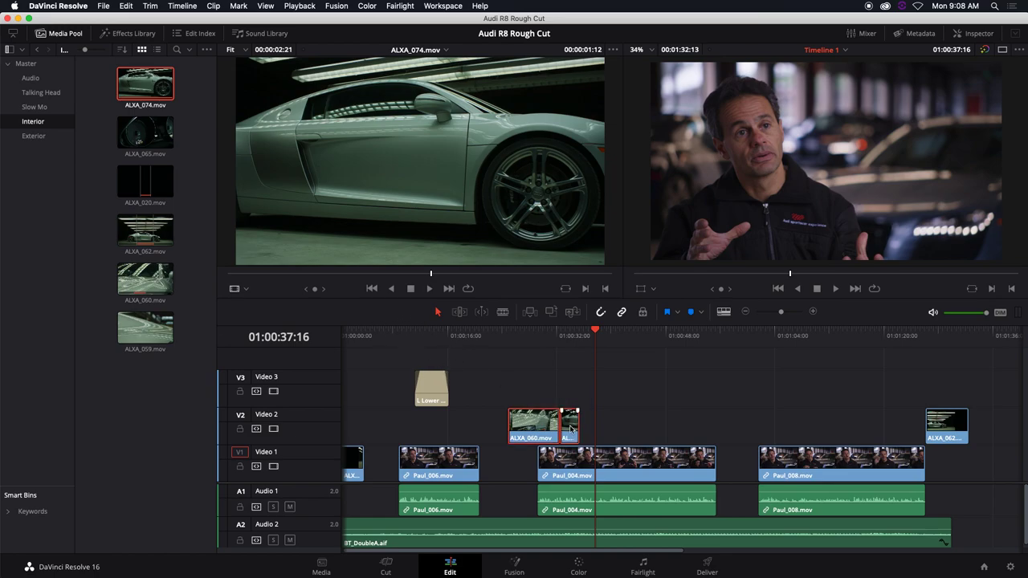
click(655, 342)
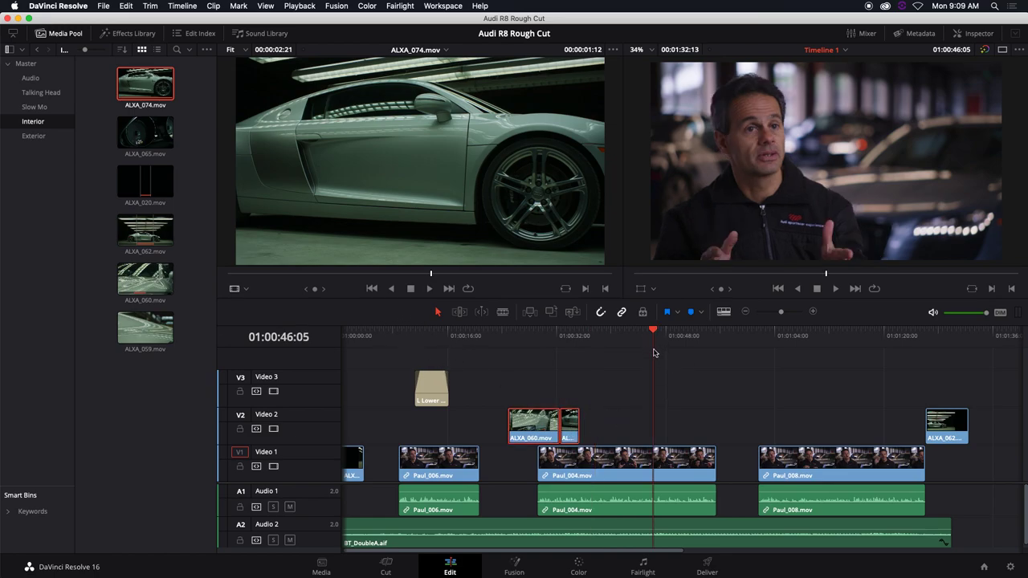
key(super+v)
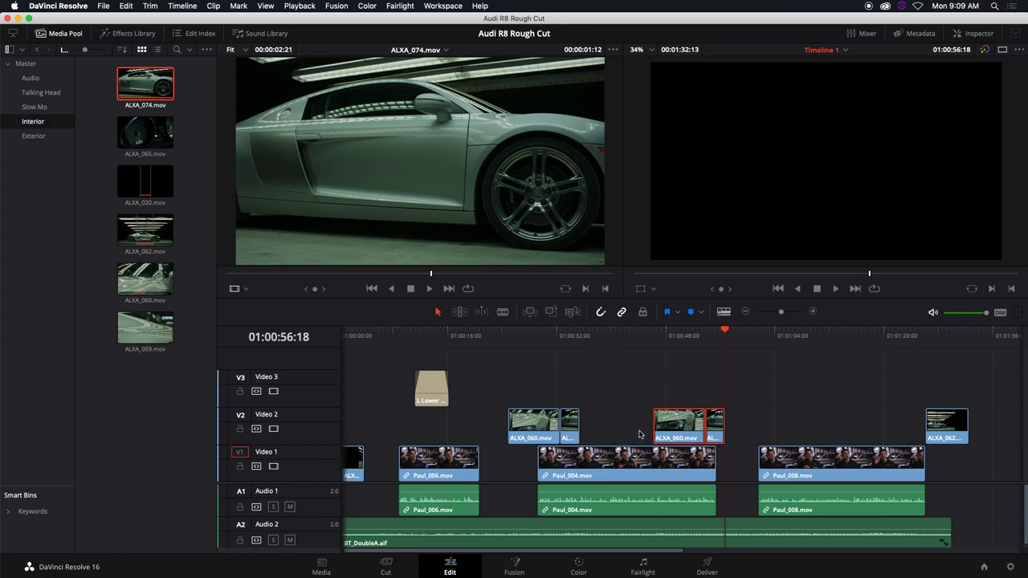
click(632, 338)
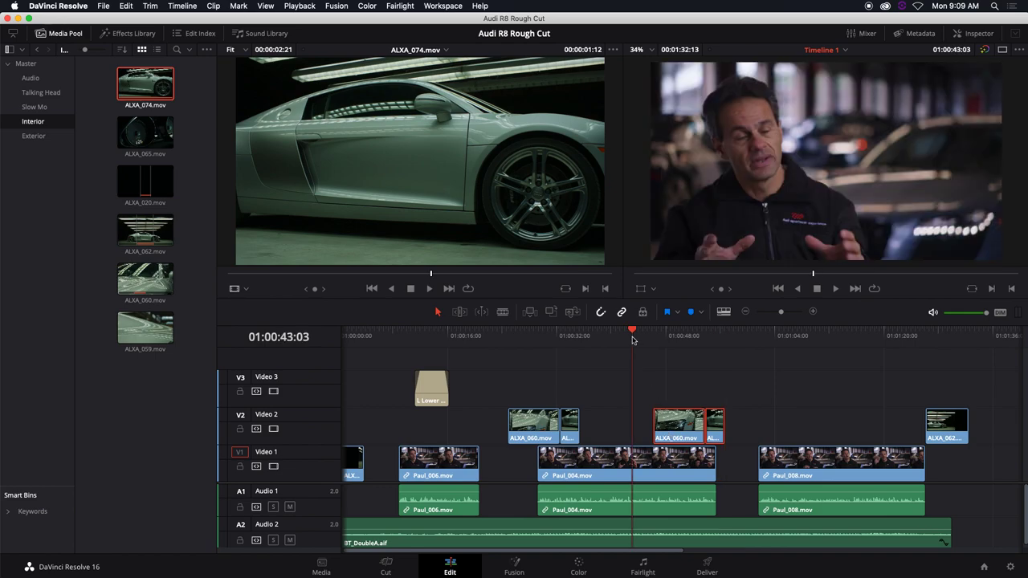
key(space)
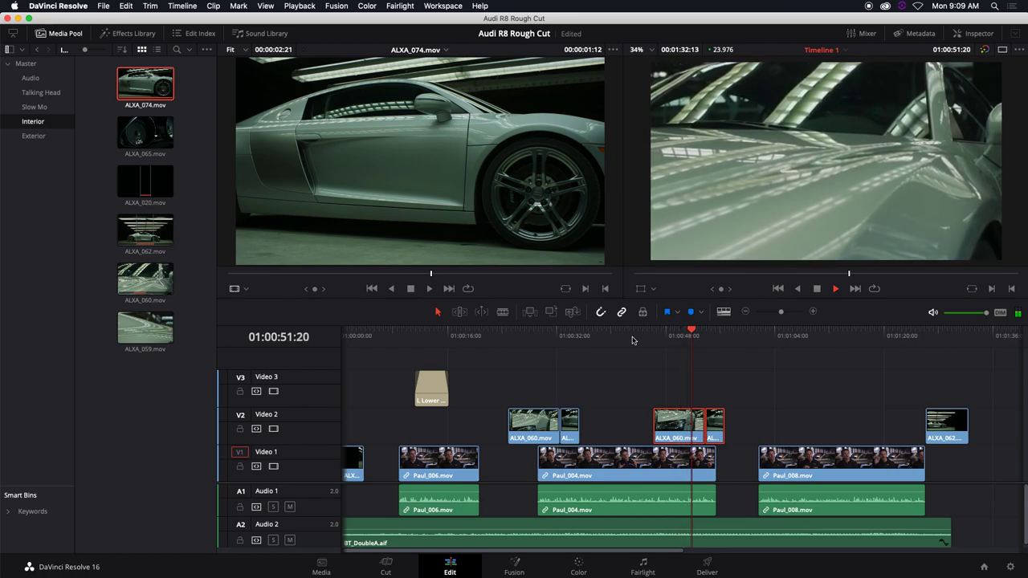
key(space)
drag(511, 389, 720, 433)
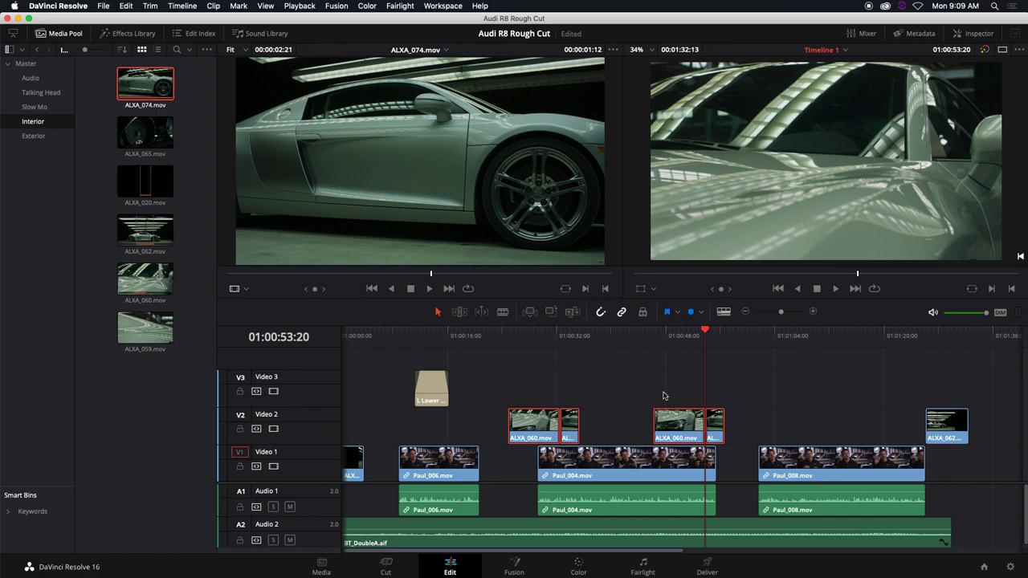
key(Delete)
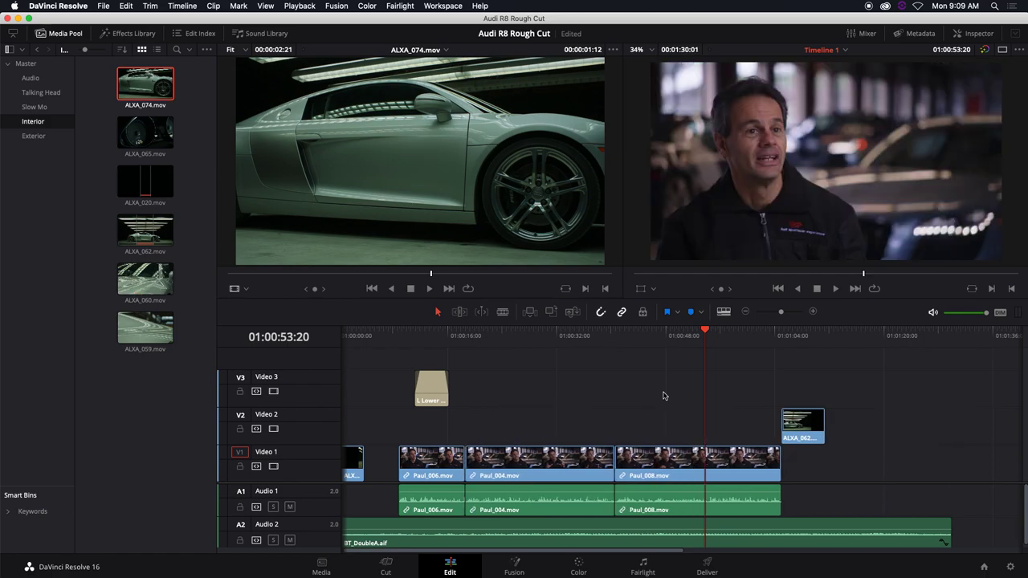
key(super+z)
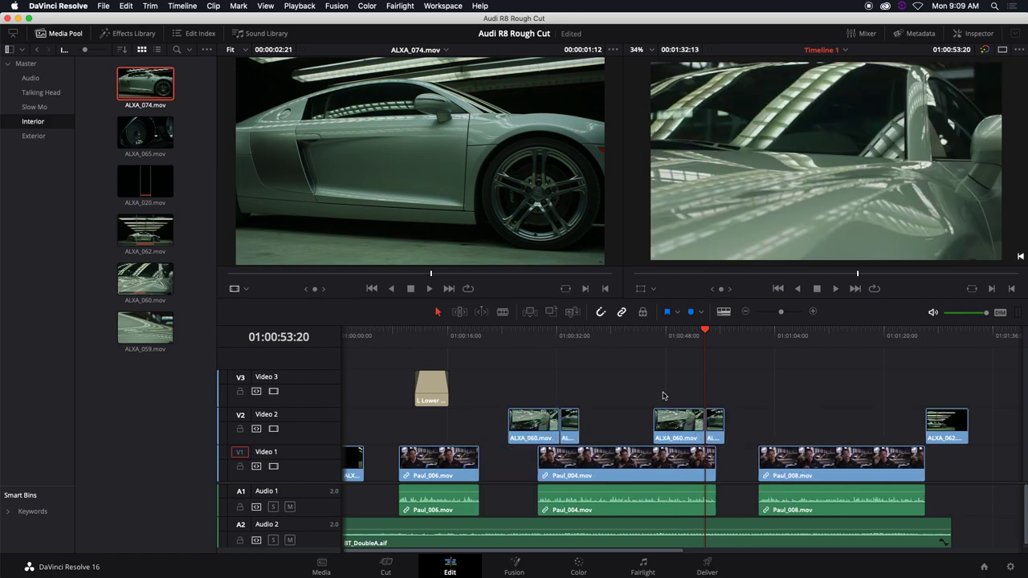
Delete the four car clips around Paul_004.mov from Video 2 without closing the gaps on the other tracks
drag(523, 380, 724, 445)
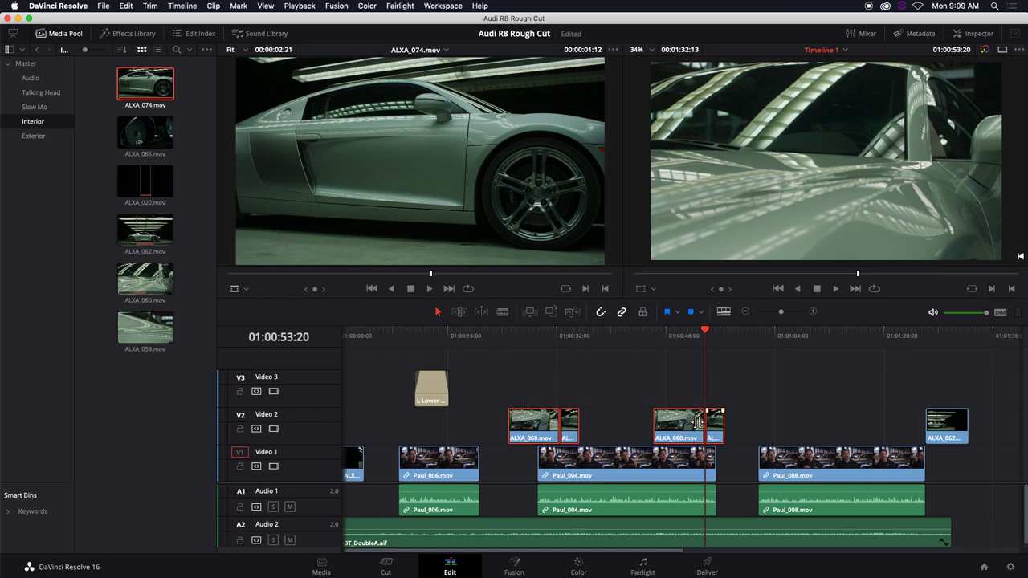
key(BackSpace)
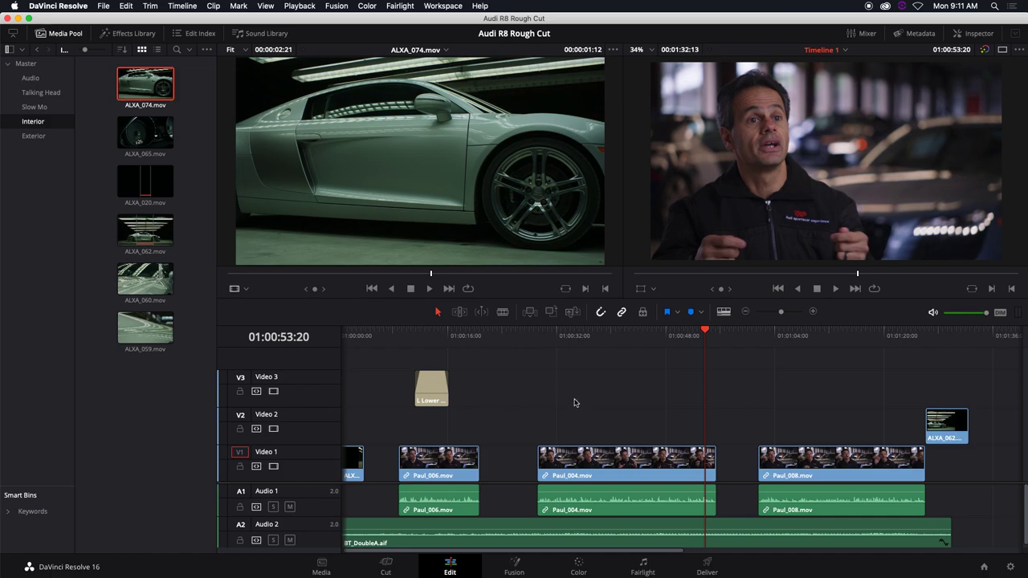
scroll(575, 403, down, 1)
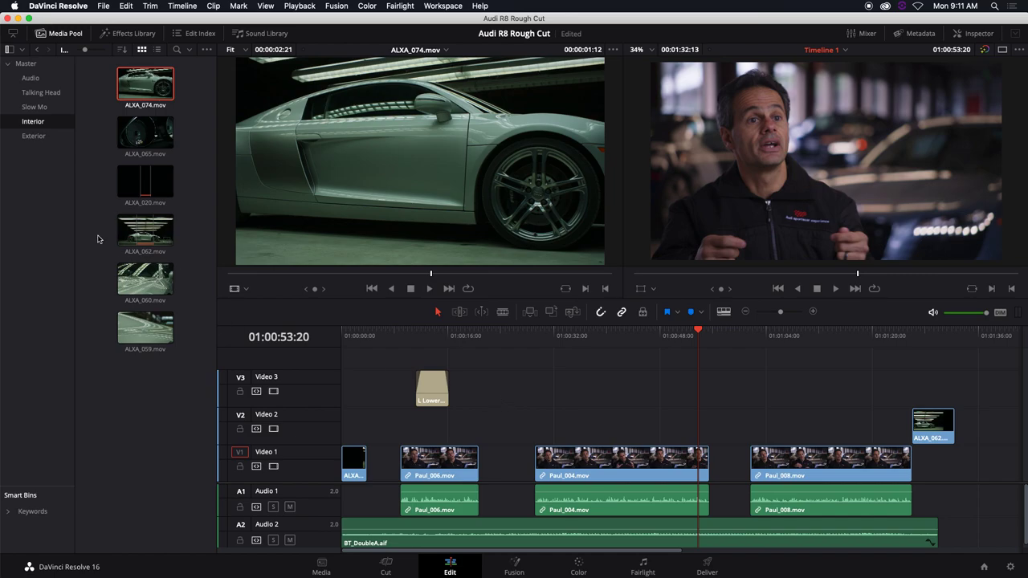
Open Paul_008.mov from the Talking Head bin in the source viewer and play it from the beginning
click(48, 93)
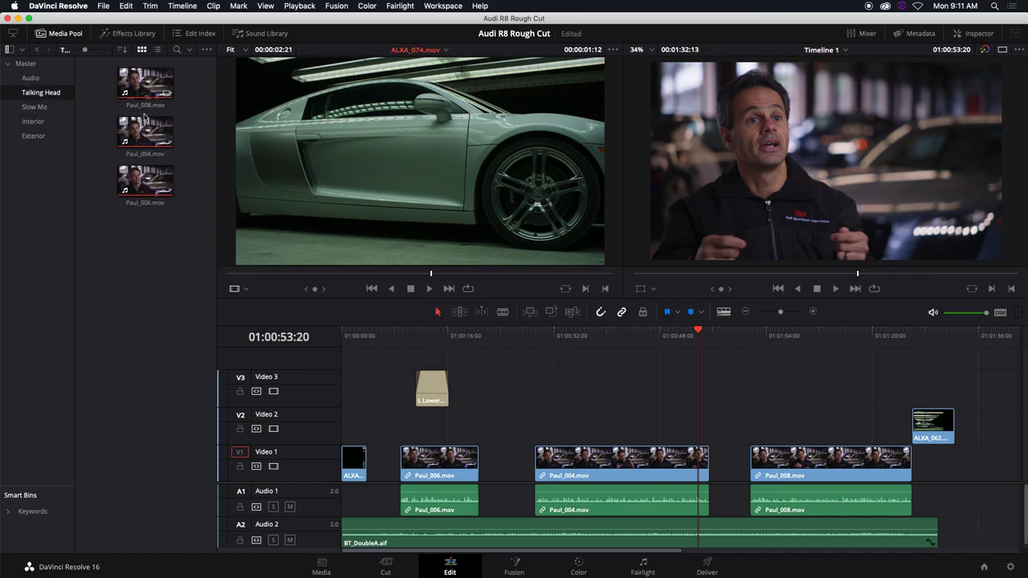
double_click(135, 89)
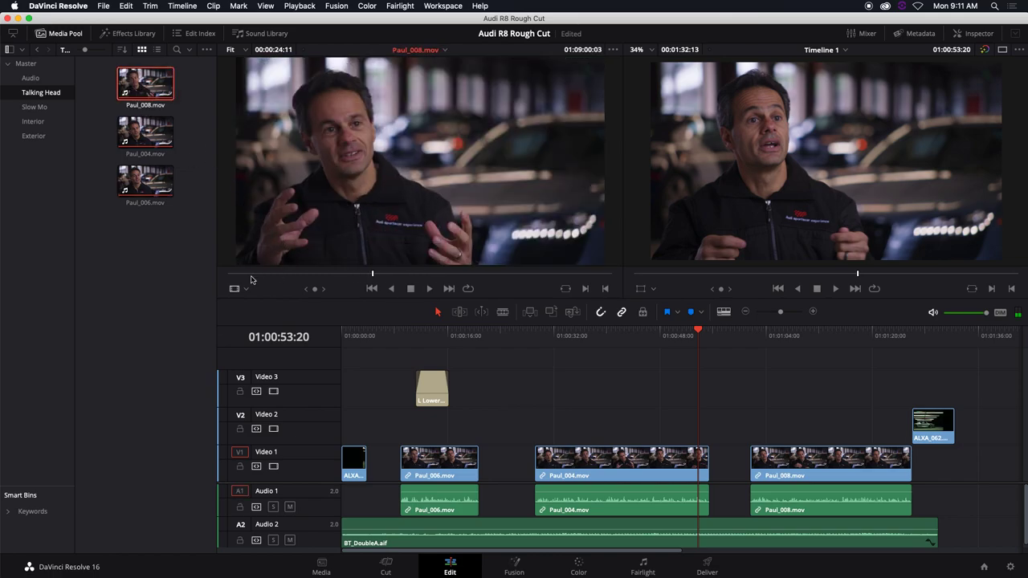
key(Home)
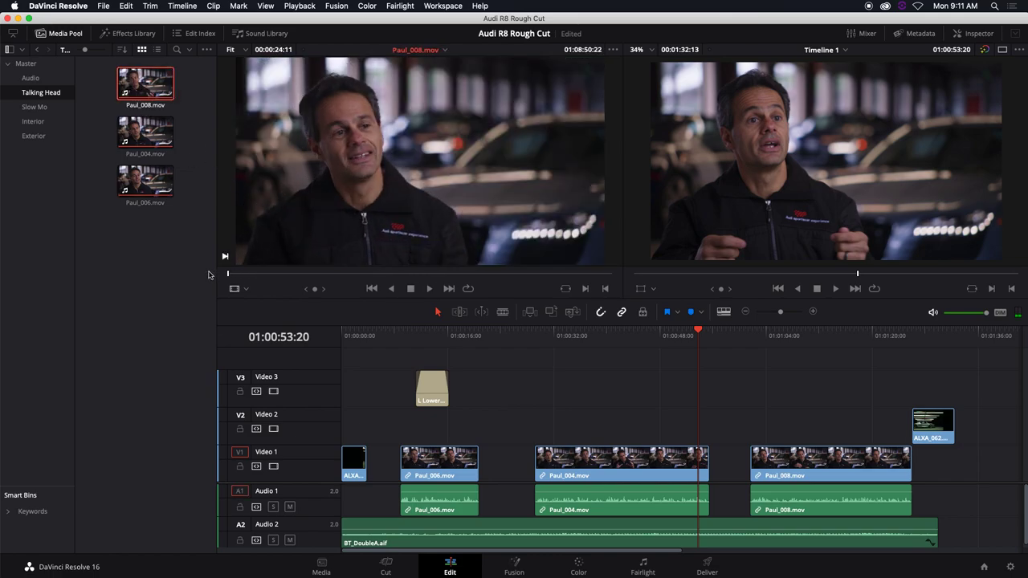
key(space)
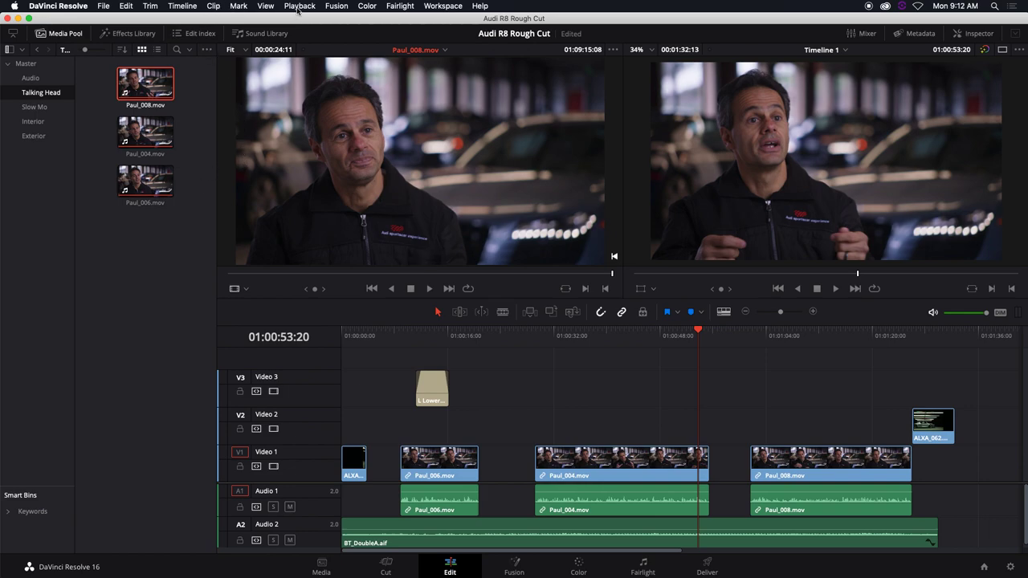
click(298, 8)
mouse_move(317, 53)
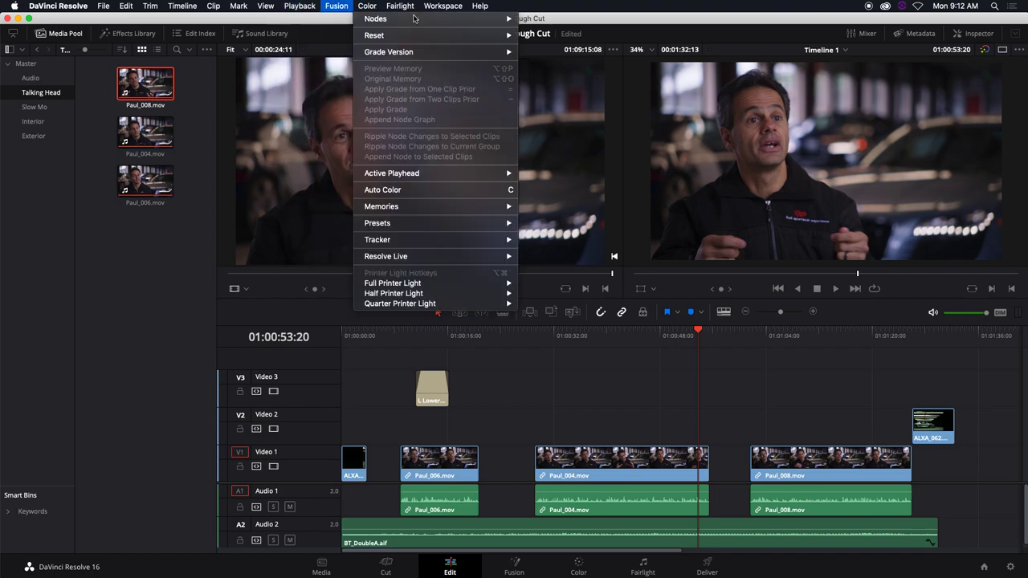
click(586, 23)
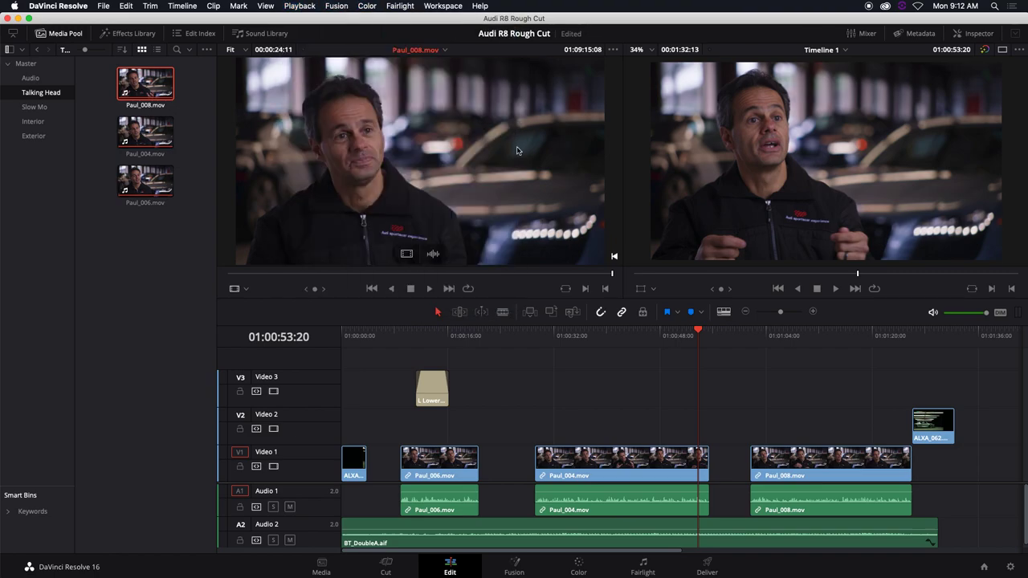
Load Paul_004.mov into the source viewer and play it from near its start
click(144, 130)
click(148, 133)
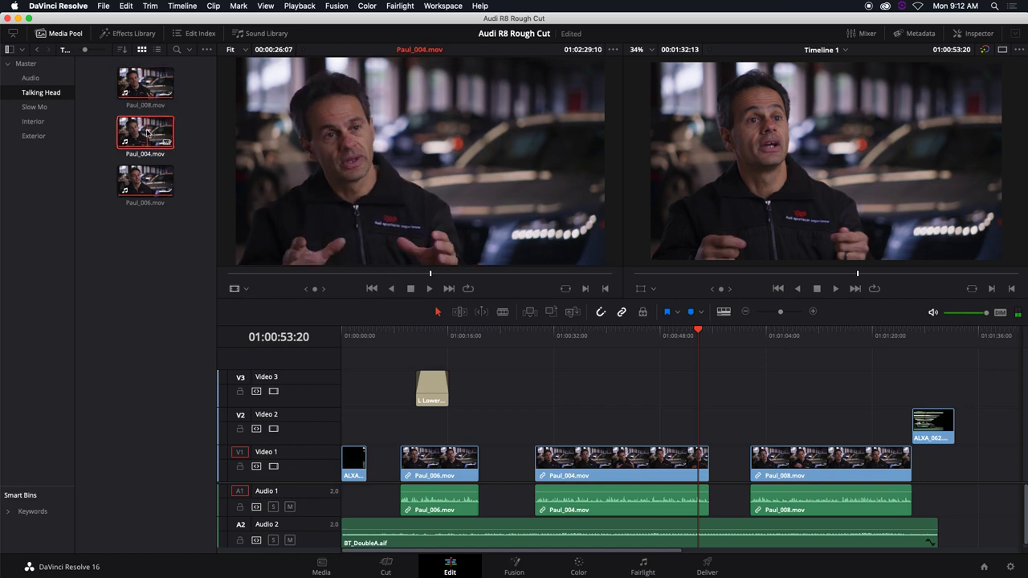
click(237, 273)
key(space)
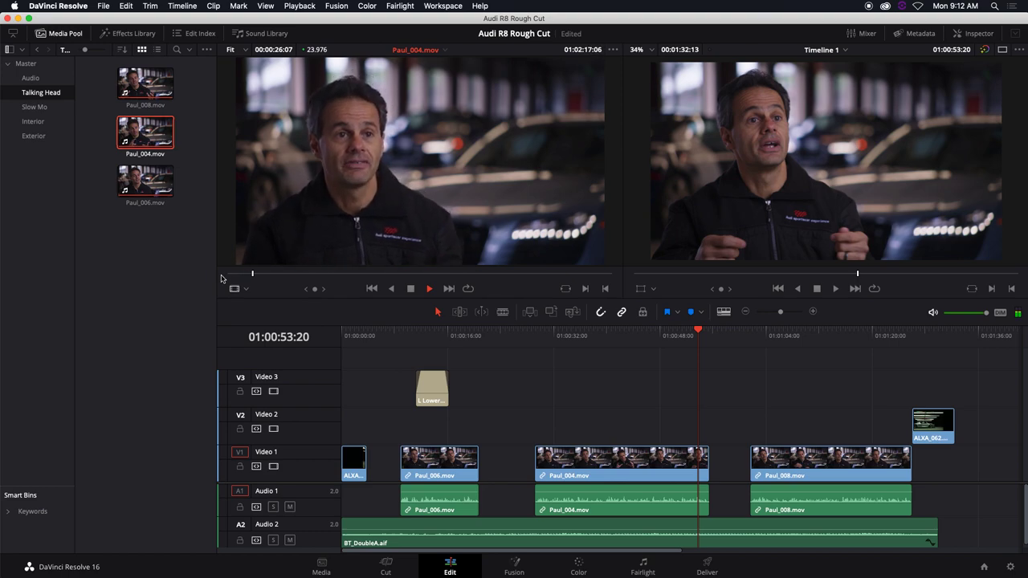
Return Paul_004.mov to its first frame, and play Paul_006.mov from start to end in the source viewer
key(space)
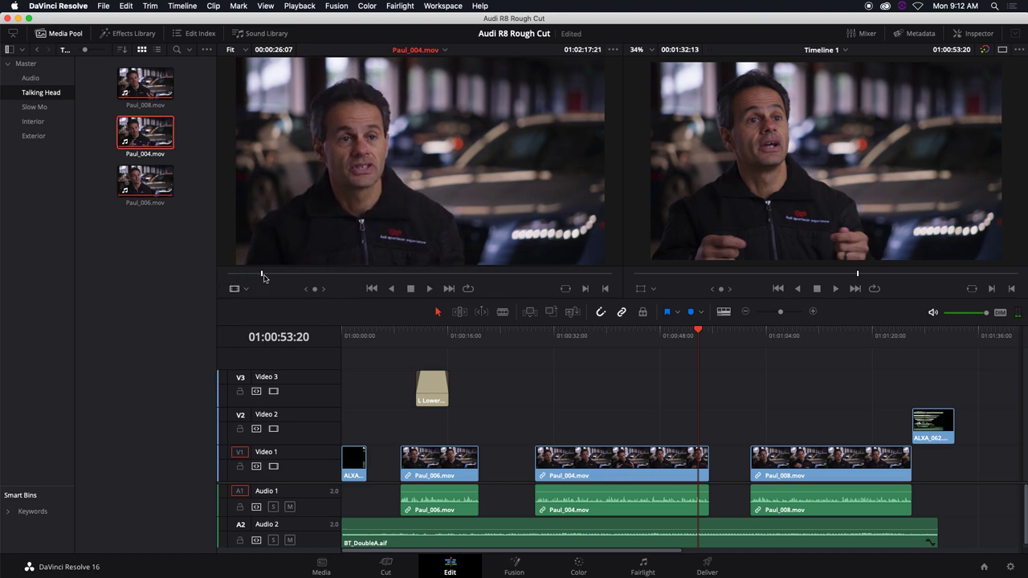
drag(261, 273, 228, 276)
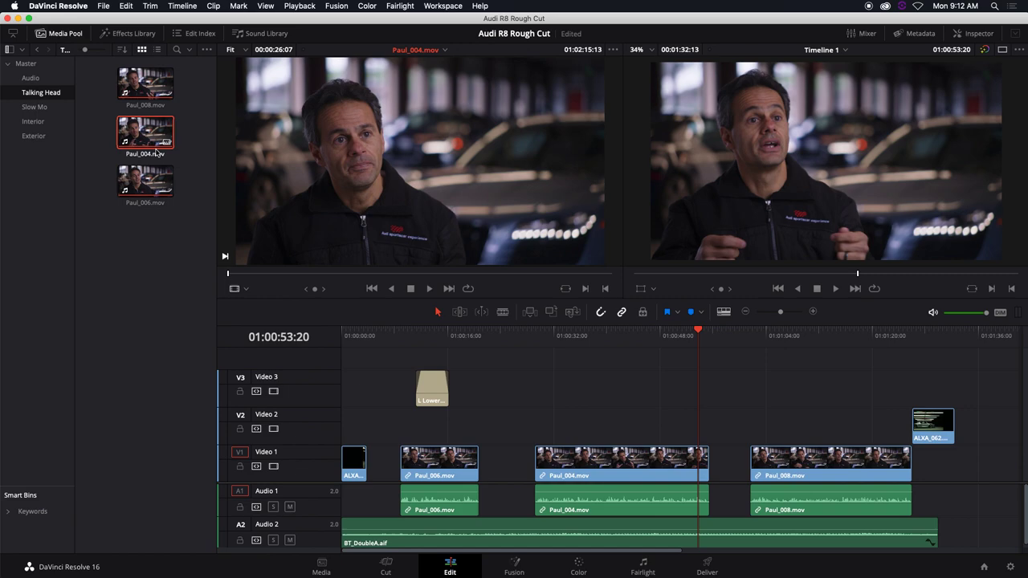
click(144, 178)
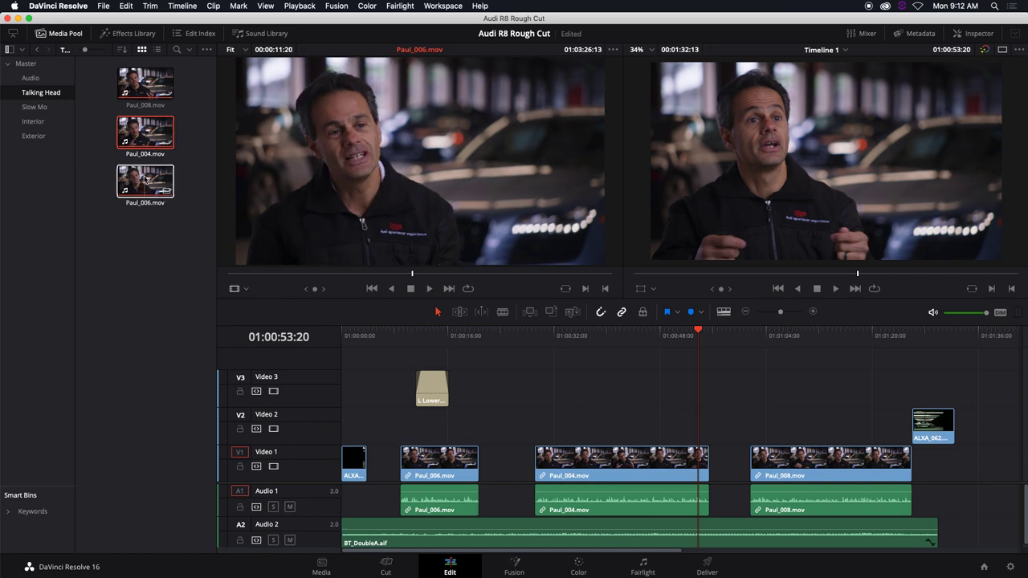
drag(235, 276, 221, 277)
key(space)
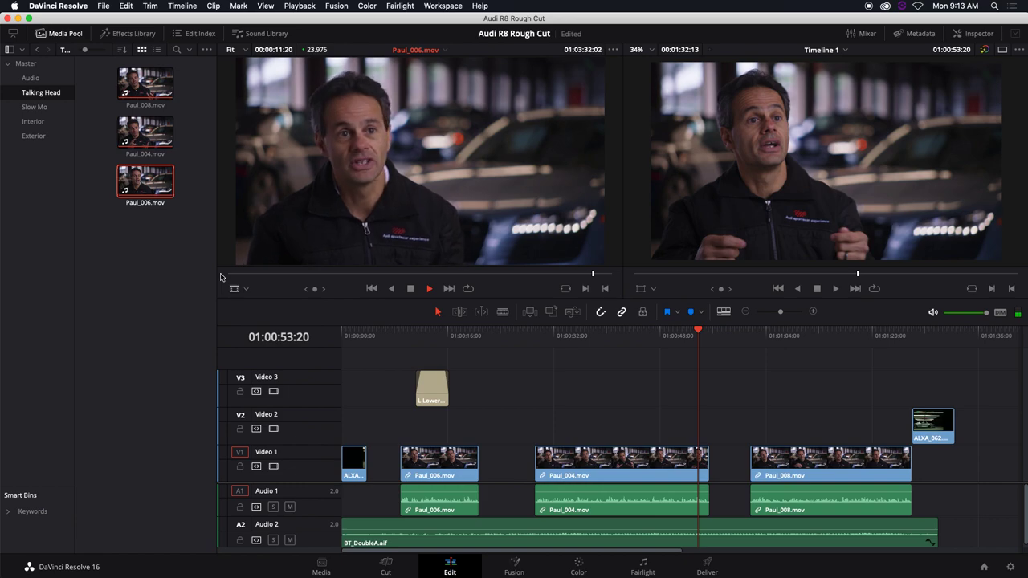
key(o)
key(space)
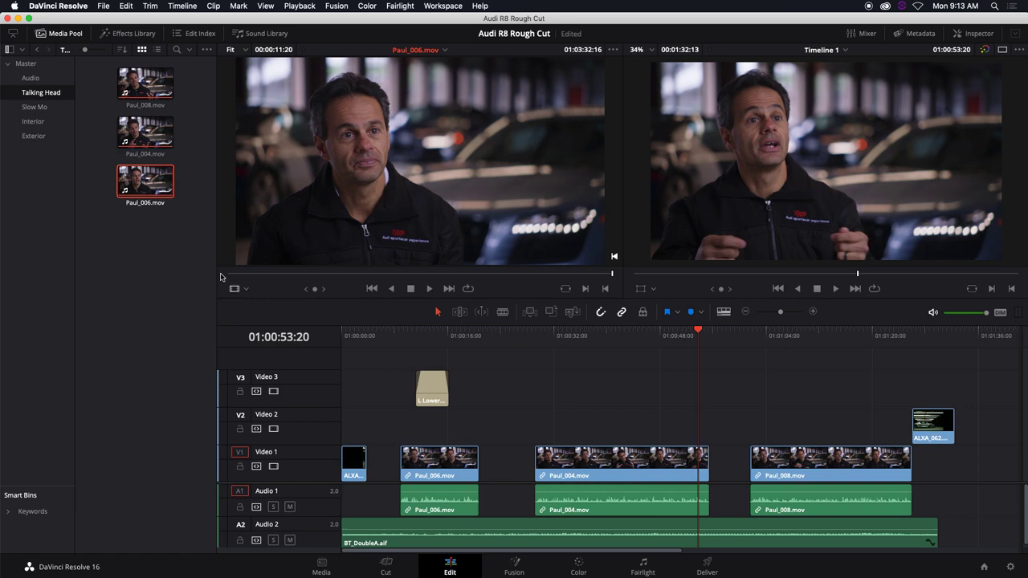
Replay Paul_006.mov from its start in the source viewer, and place the timeline playhead at the start of its clip, 01:00:08:22
click(227, 274)
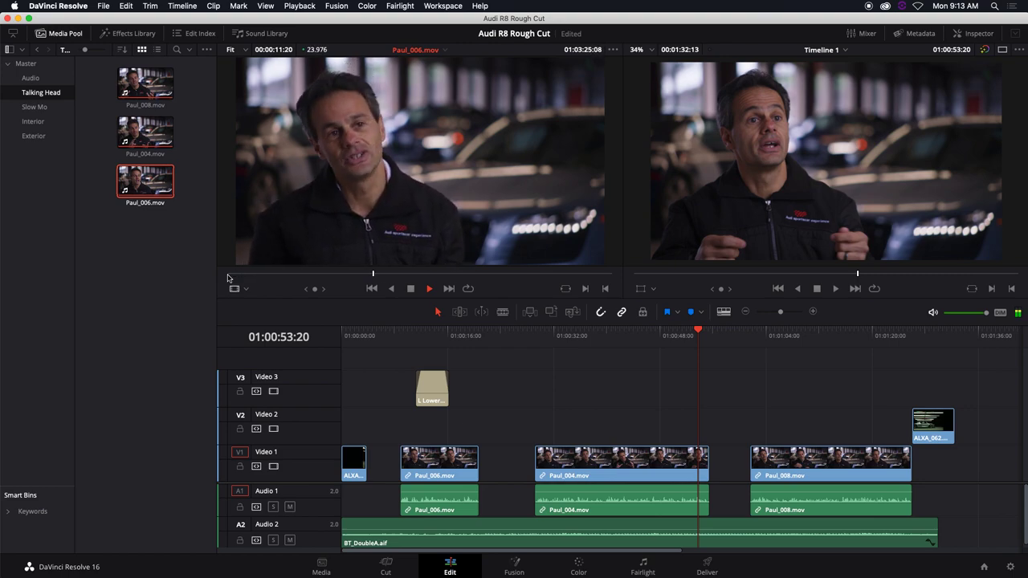
key(space)
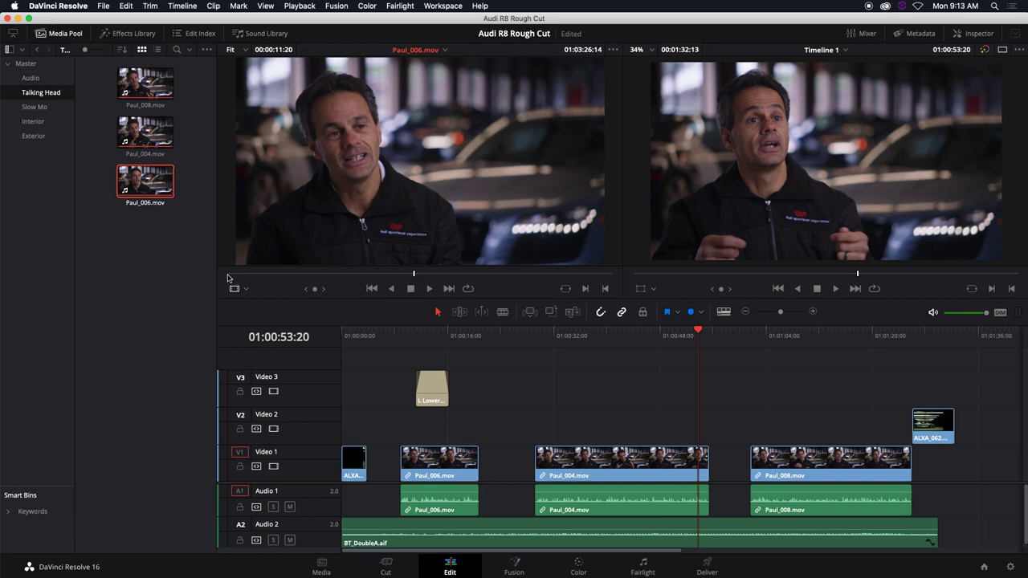
click(231, 273)
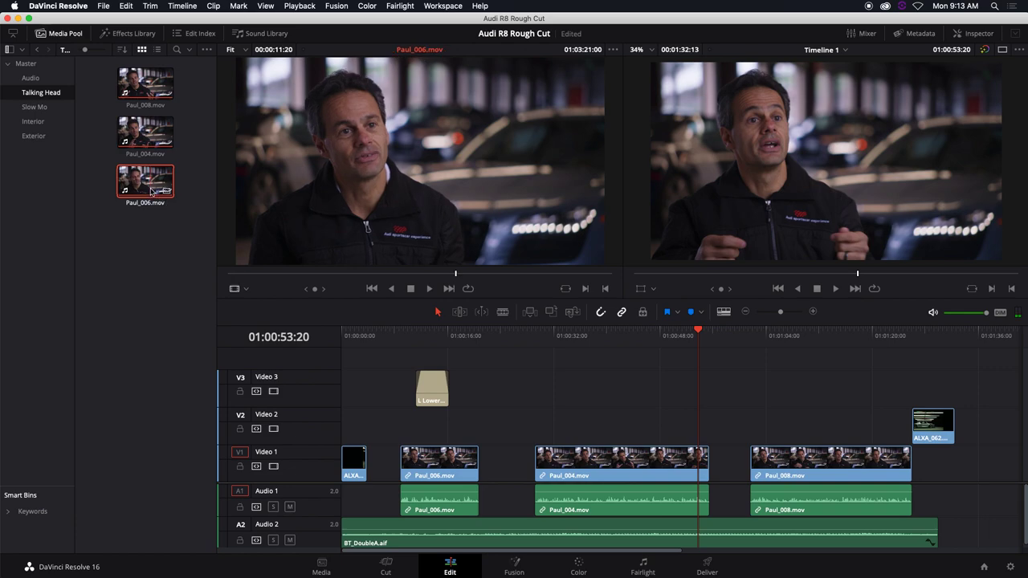
click(151, 191)
click(398, 338)
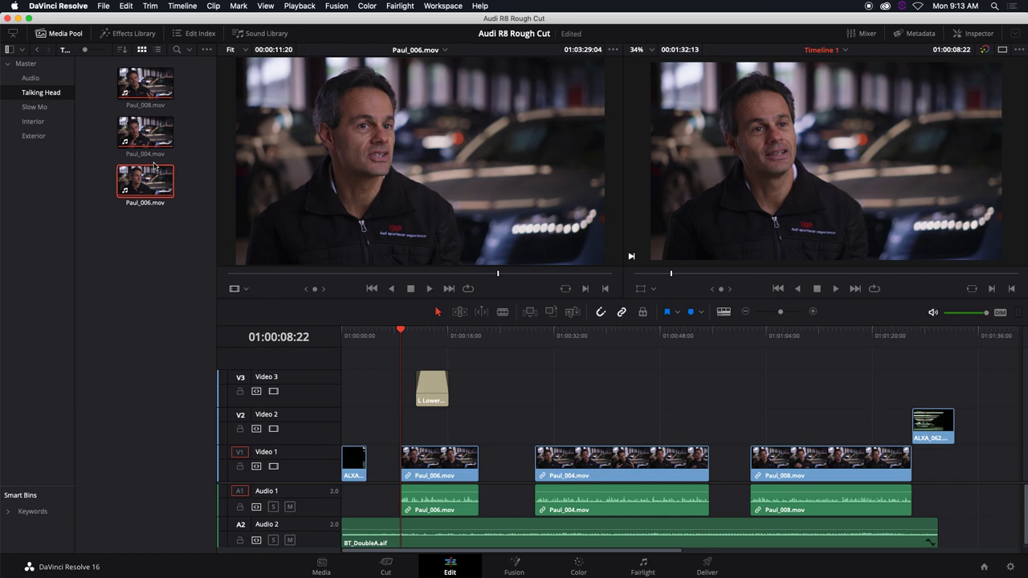
Play Paul_004.mov from its first frame in the source viewer, and close the QuickTime Player window
click(138, 132)
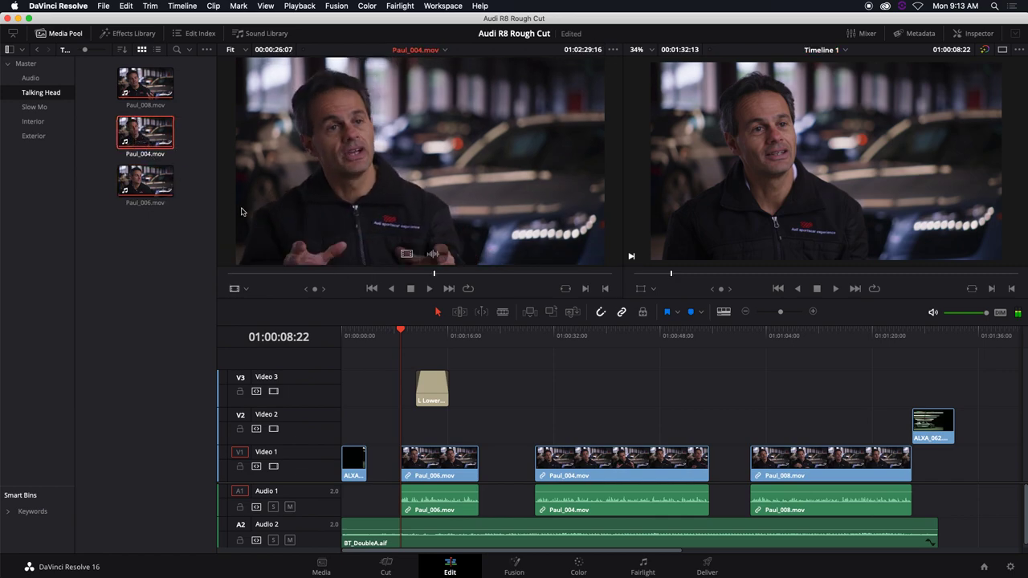
drag(276, 275, 217, 271)
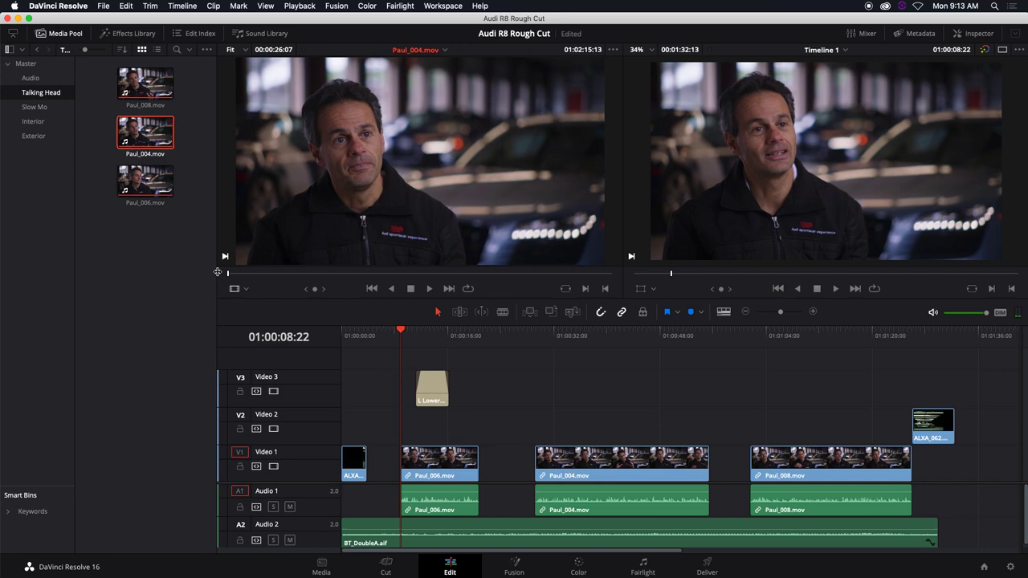
key(space)
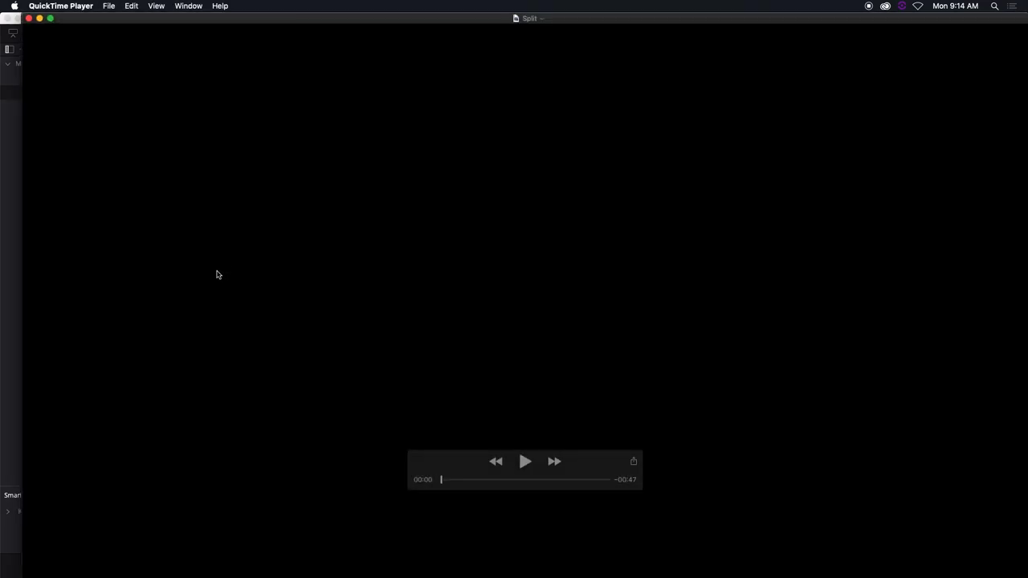
key(super+w)
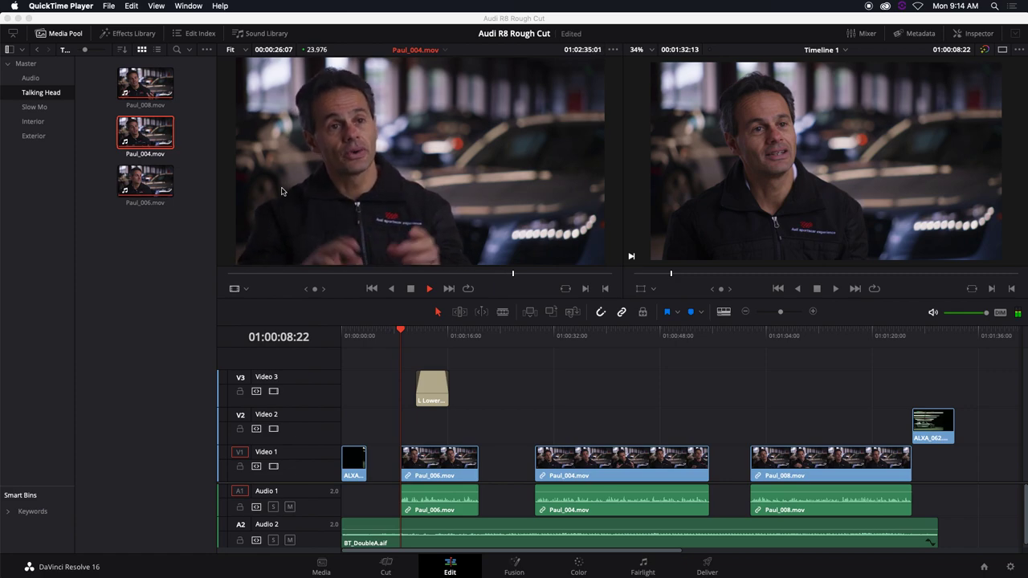
click(401, 178)
key(space)
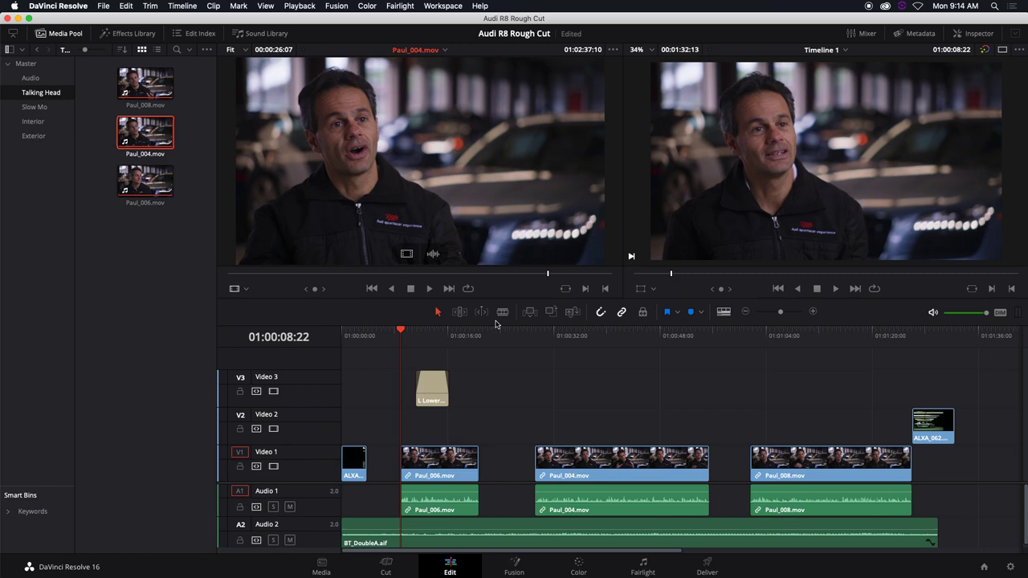
View Paul_004.mov at 01:00:39:01 in the timeline, and play the beginning of Paul_008.mov from 01:01:01:16
click(599, 340)
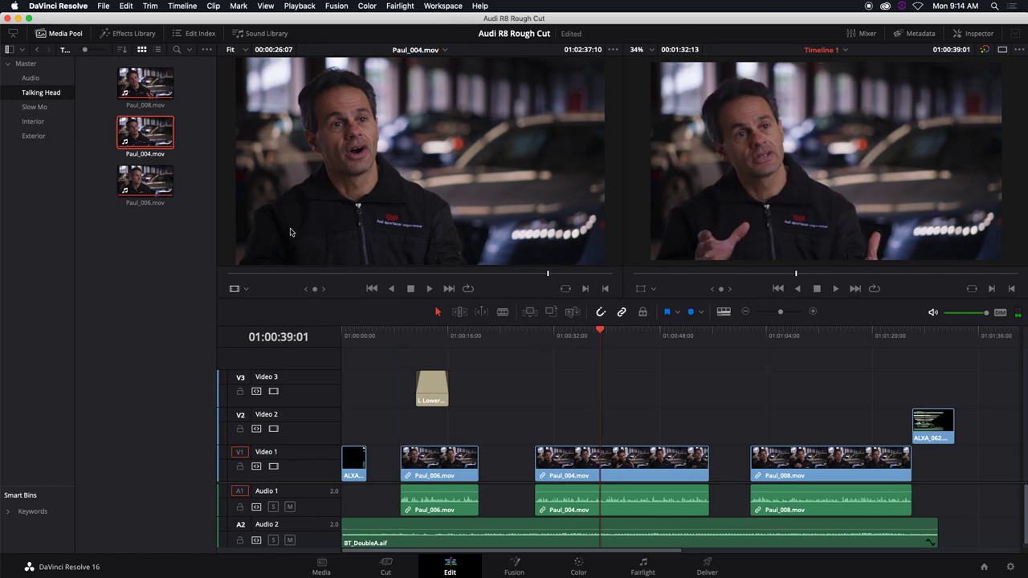
click(750, 337)
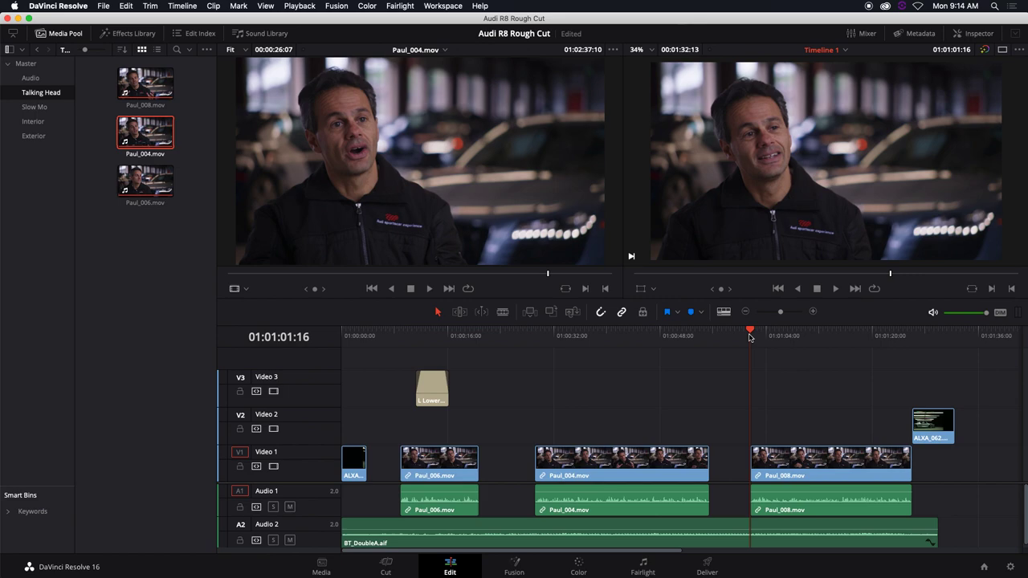
key(space)
key(space)
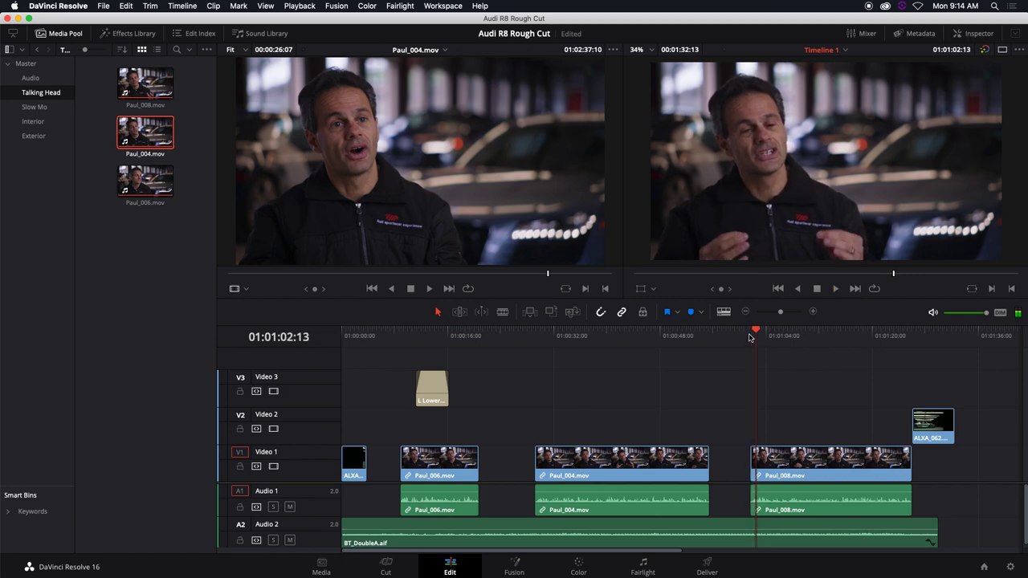
Load Paul_008.mov from the Talking Head bin into the source viewer and play it through to its end
double_click(161, 90)
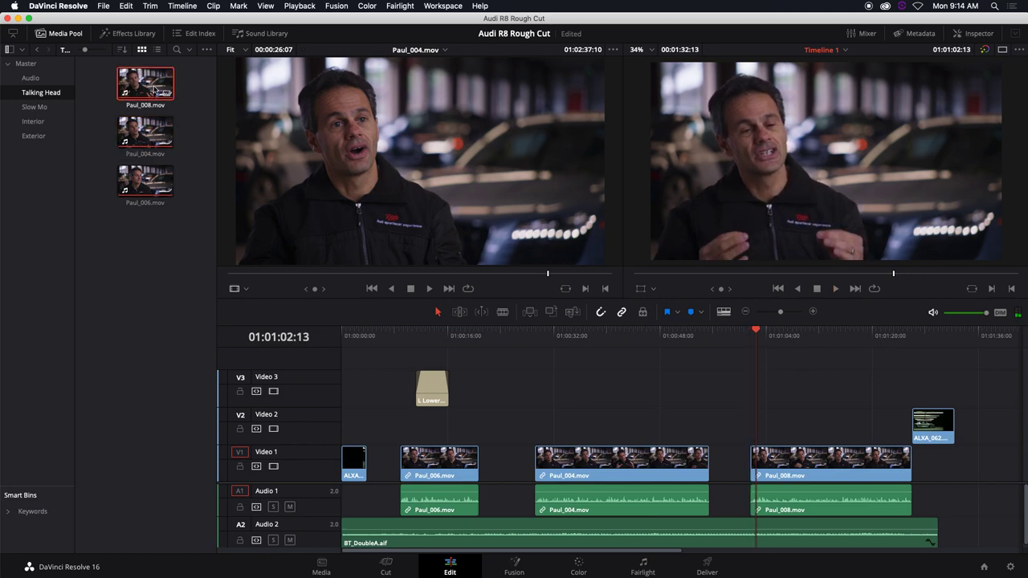
key(space)
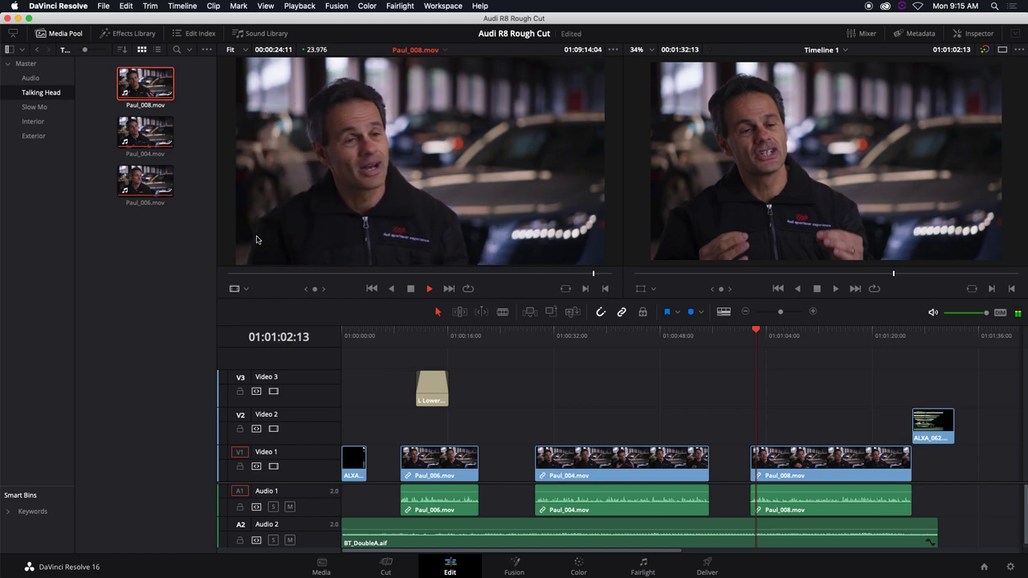
key(o)
key(space)
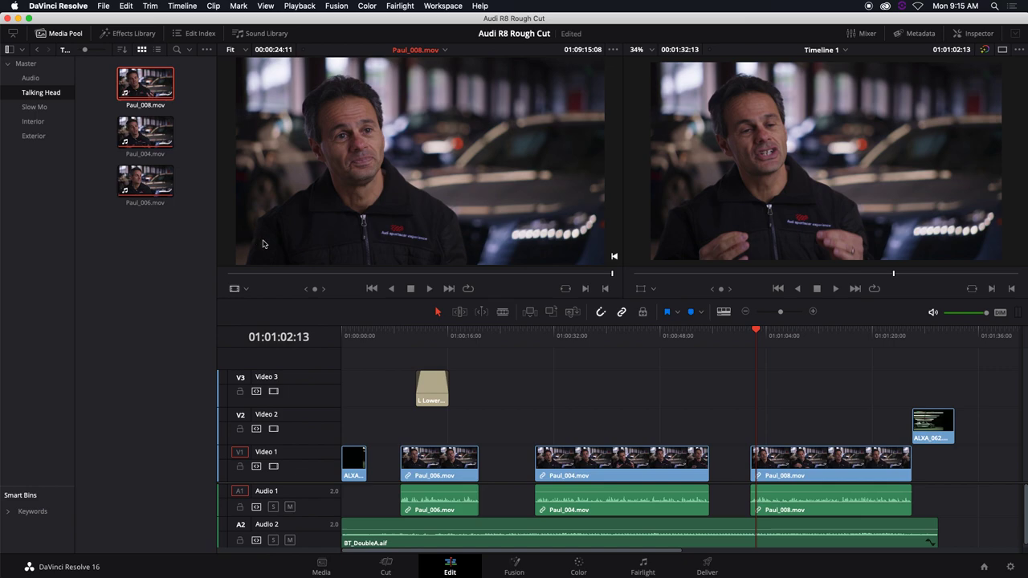
Select the Paul_006.mov, Paul_004.mov and Paul_008.mov interview clips on Video 1 one after another
click(449, 463)
click(553, 460)
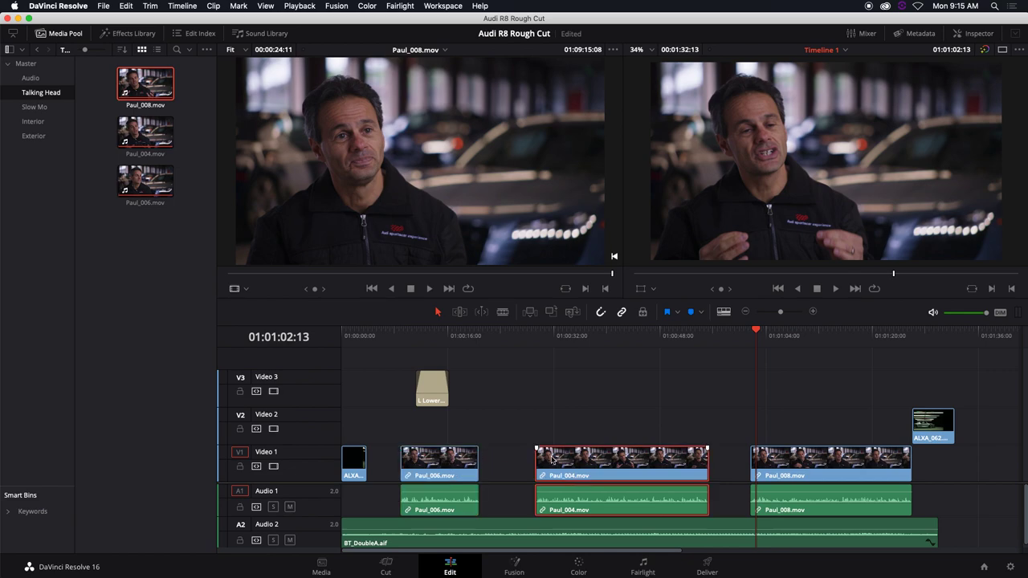
click(780, 466)
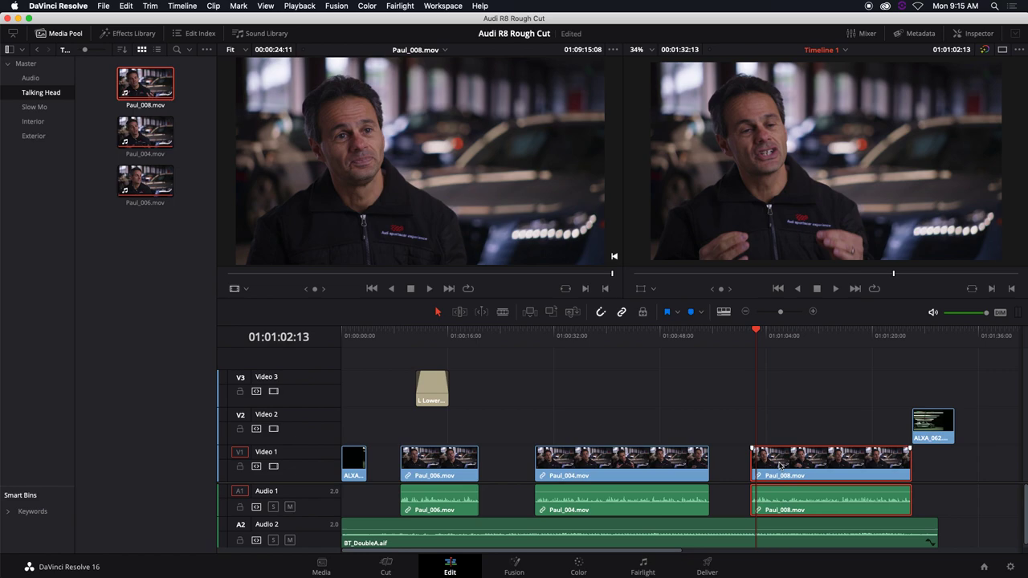
Place the playhead at 01:00:12:20 and open the text settings of the L Lower 3rd title on Video 3
click(426, 339)
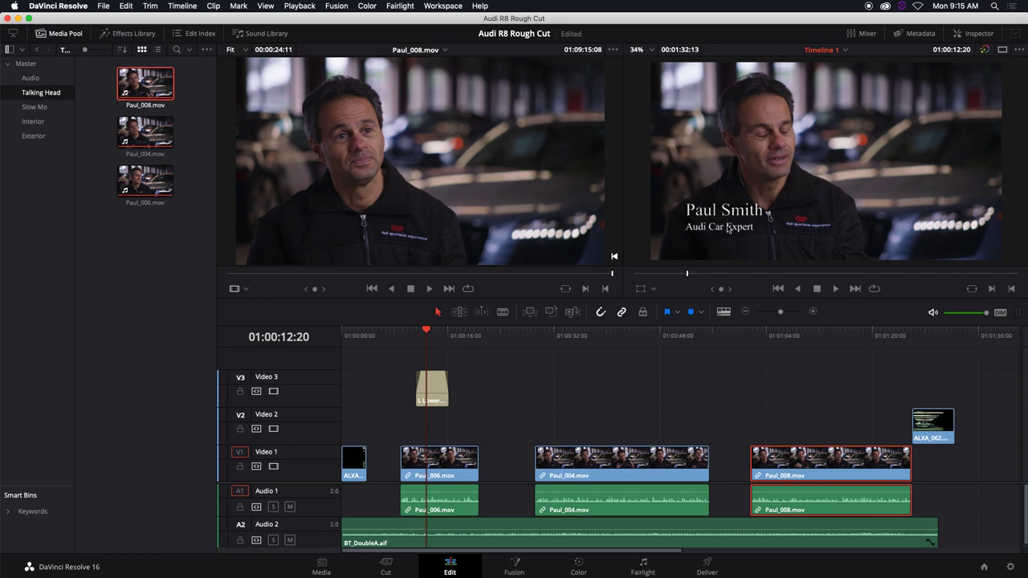
click(439, 376)
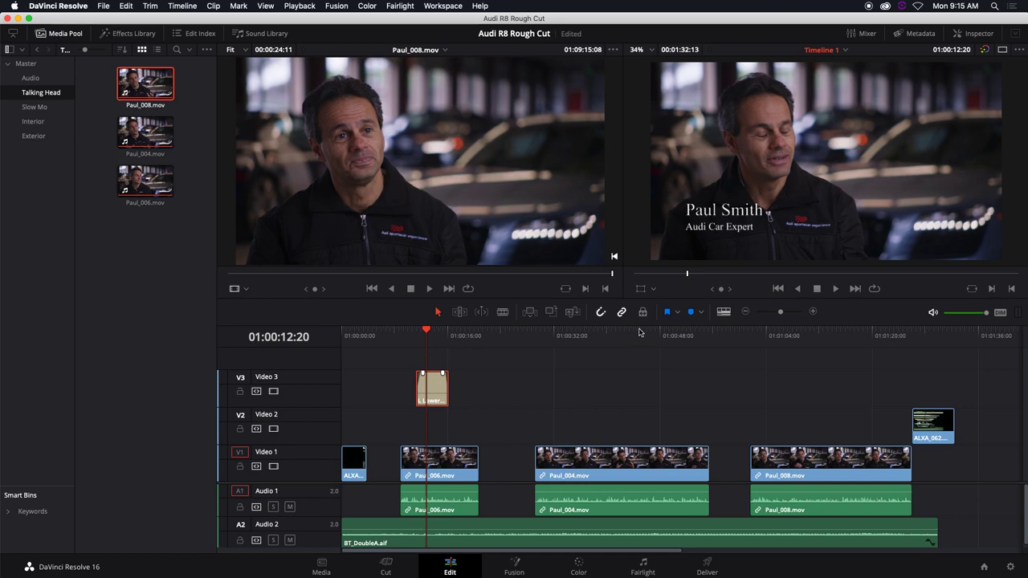
click(974, 37)
click(976, 37)
click(978, 38)
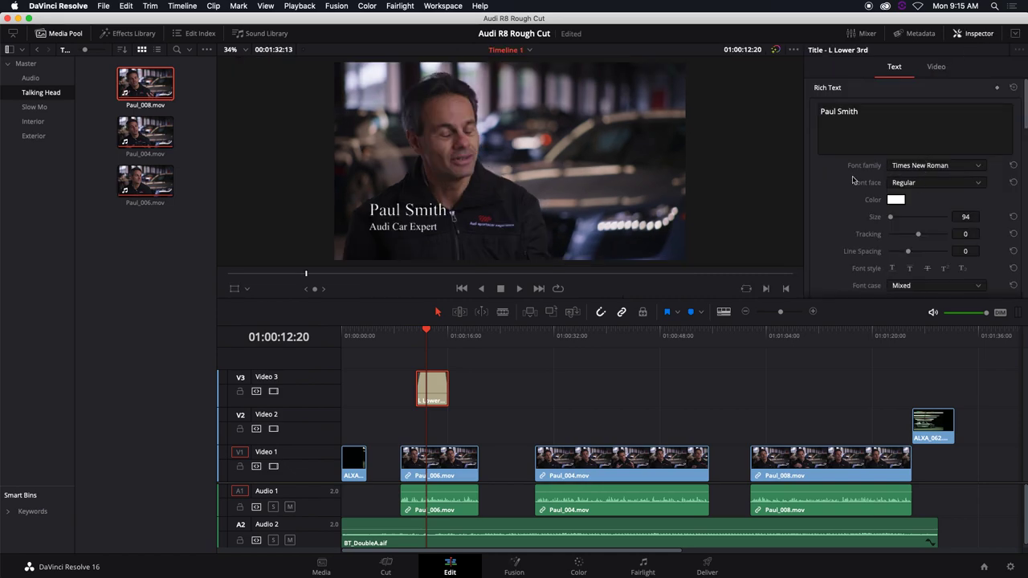
Set the font family of the lower third's name line to Arial
click(870, 112)
drag(870, 113, 790, 106)
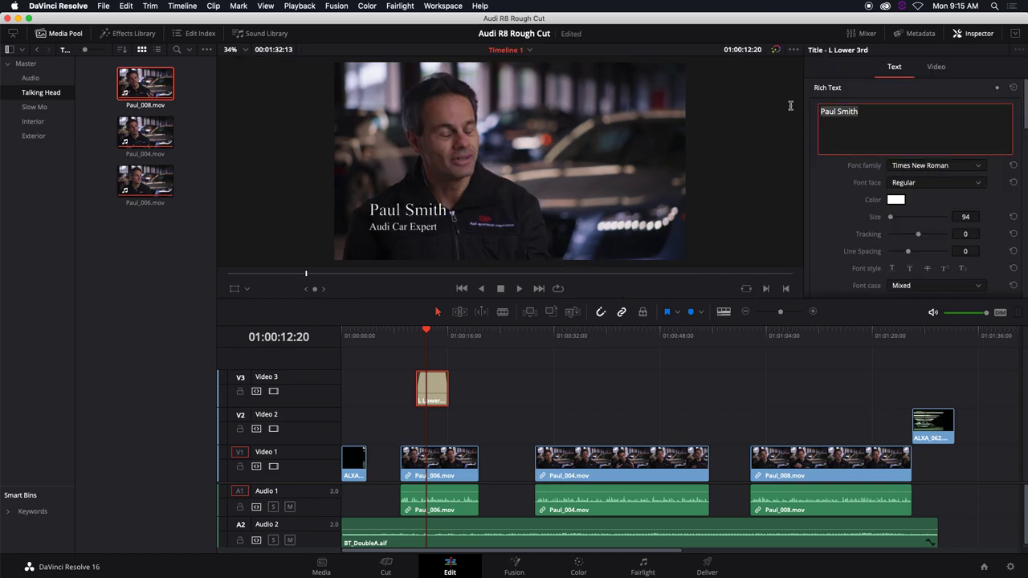
click(923, 167)
scroll(952, 239, up, 20)
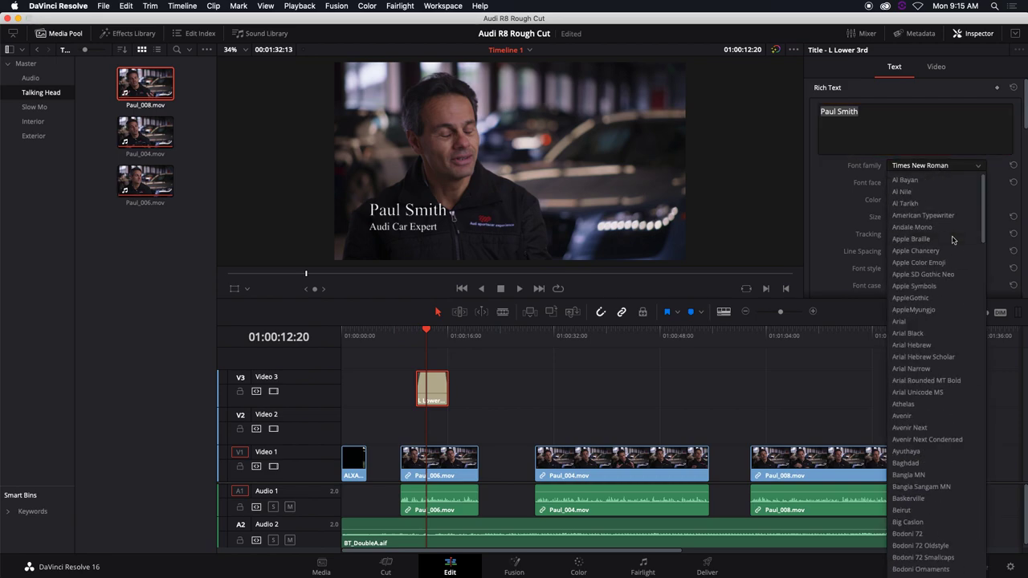
click(925, 325)
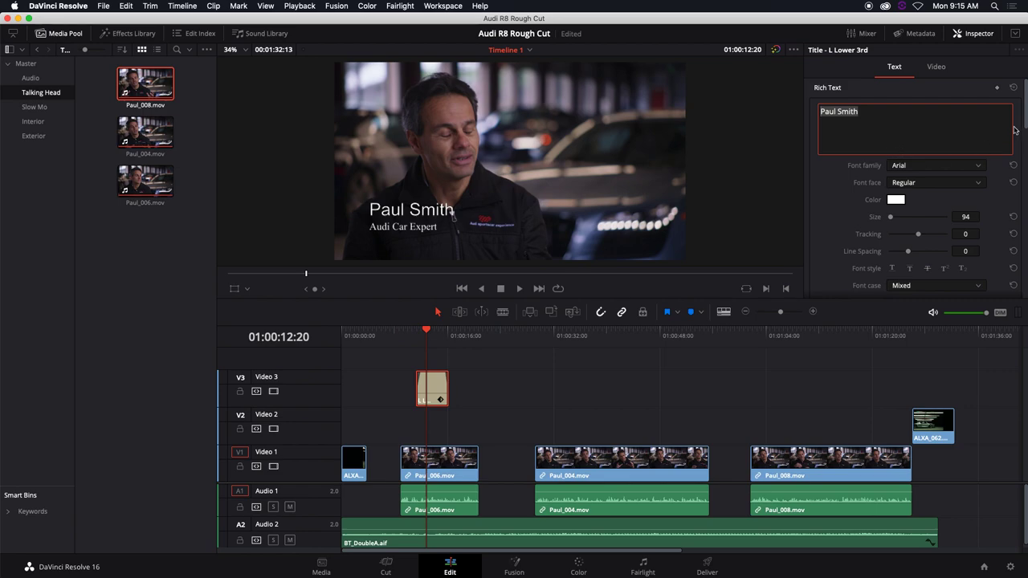
Set the font family of the lower third's "Audi Car Expert" line to Arial
scroll(923, 160, down, 10)
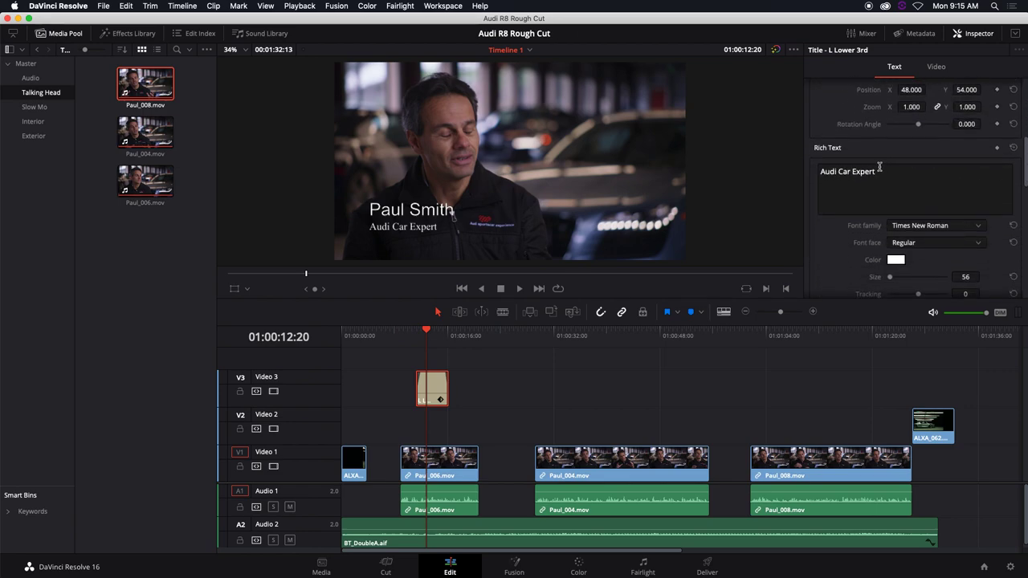
click(879, 167)
drag(880, 167, 816, 171)
right_click(834, 178)
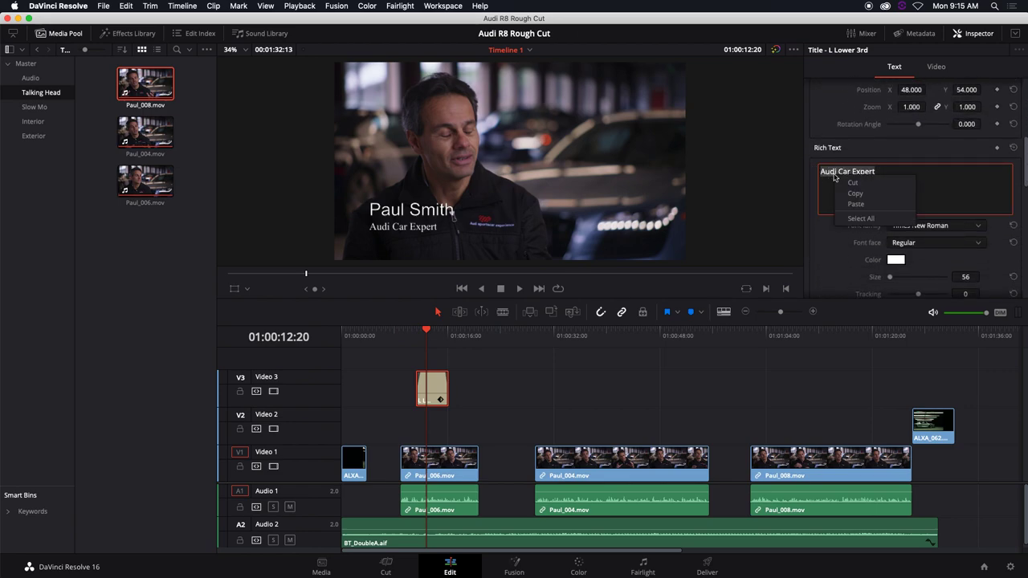
click(855, 193)
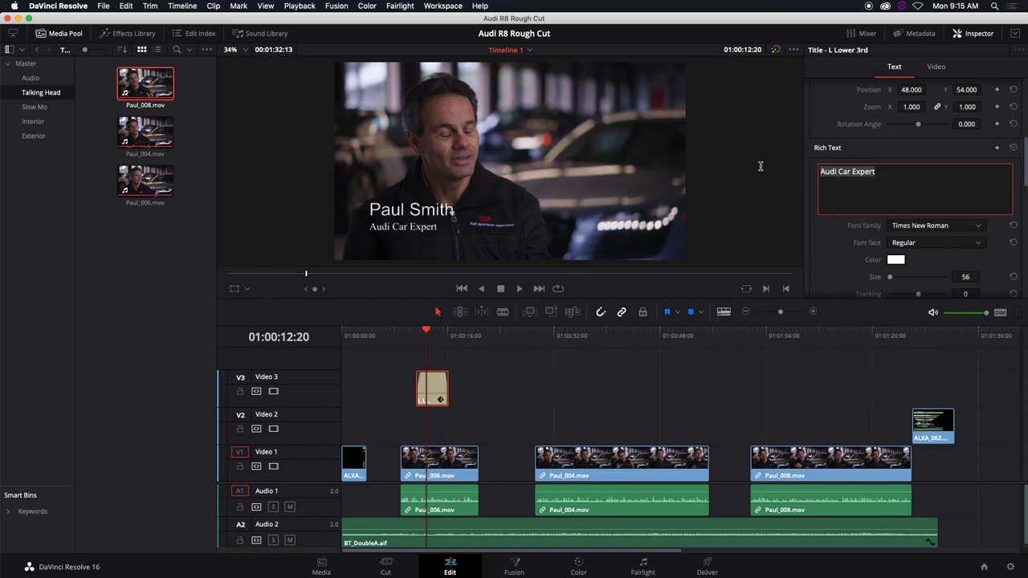
click(930, 228)
scroll(939, 289, up, 20)
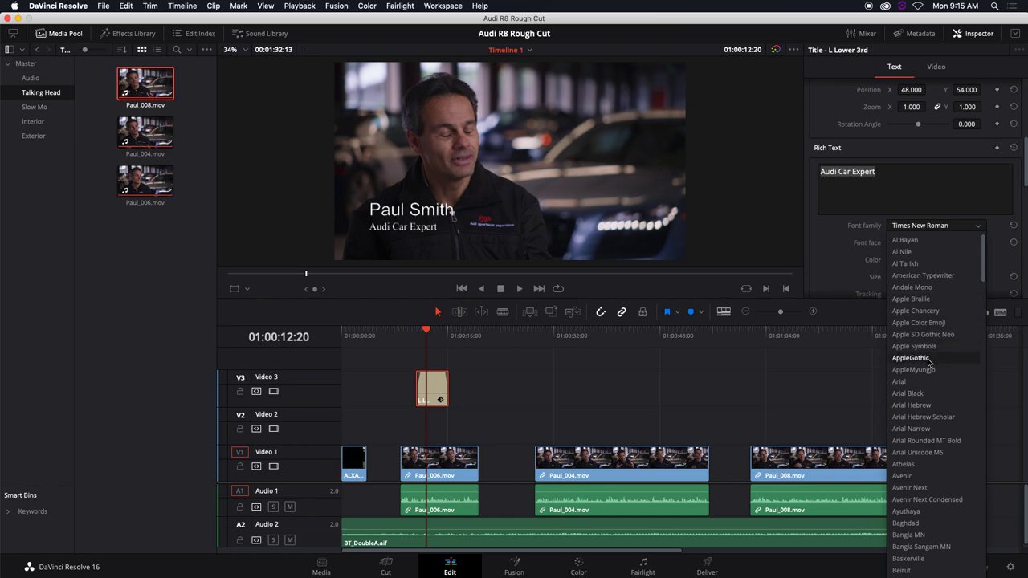
click(899, 381)
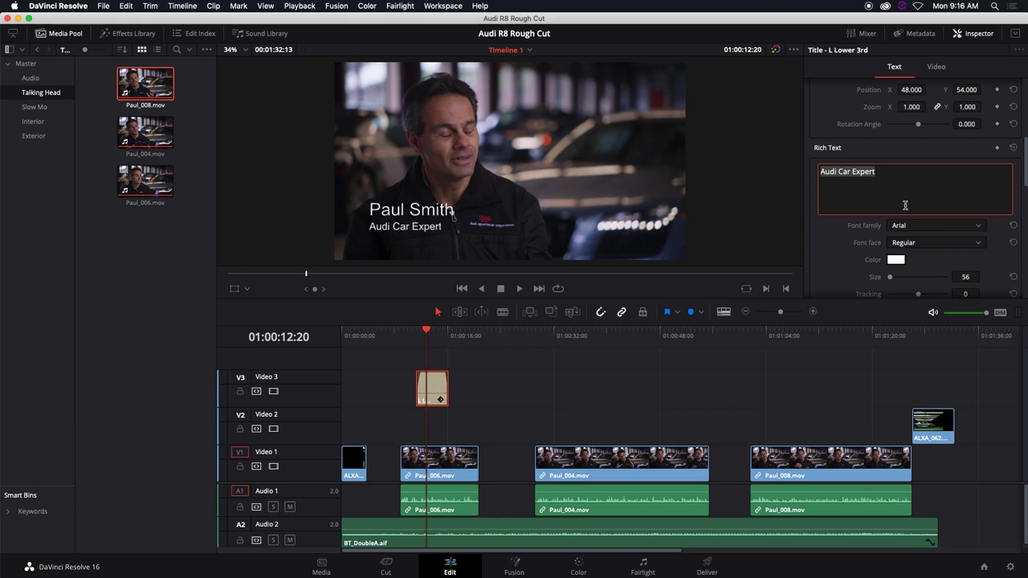
Examine the lower third's Drop Shadow and Stroke settings and its look in the timeline viewer
drag(1025, 171, 1026, 246)
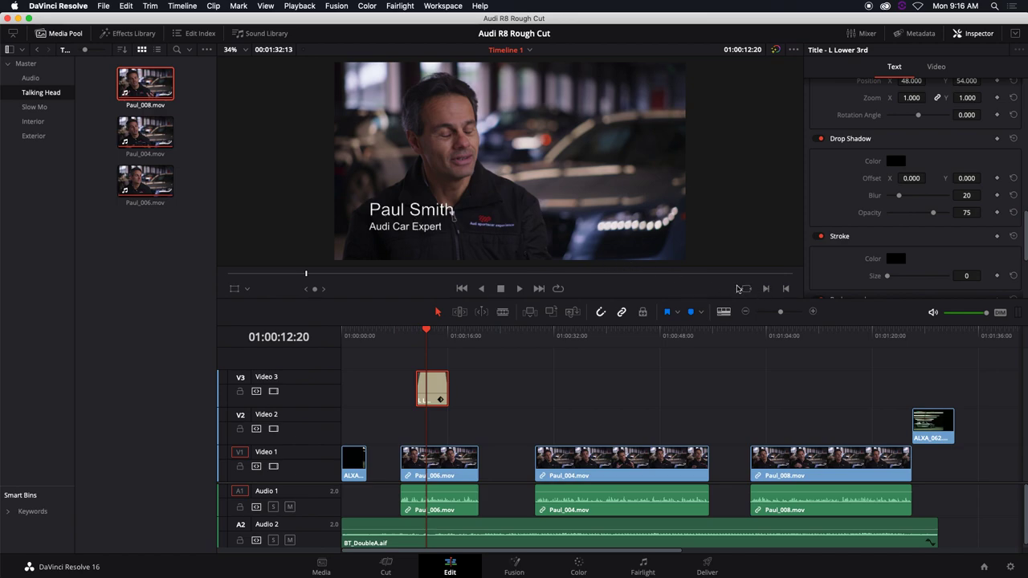
scroll(431, 225, down, 1)
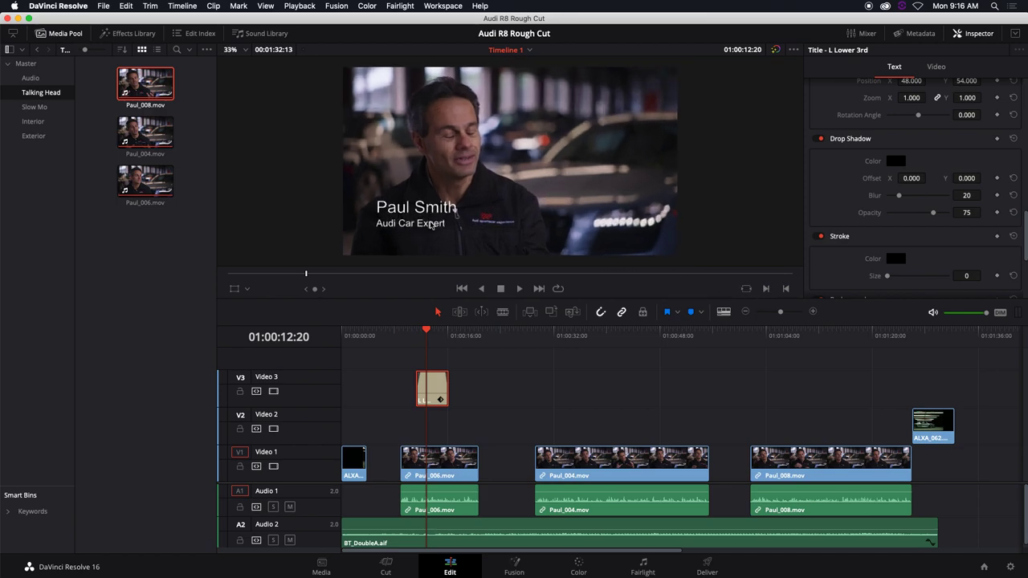
Set the lower third's Drop Shadow offset to X 4.000 and Y -4.000
scroll(431, 226, up, 8)
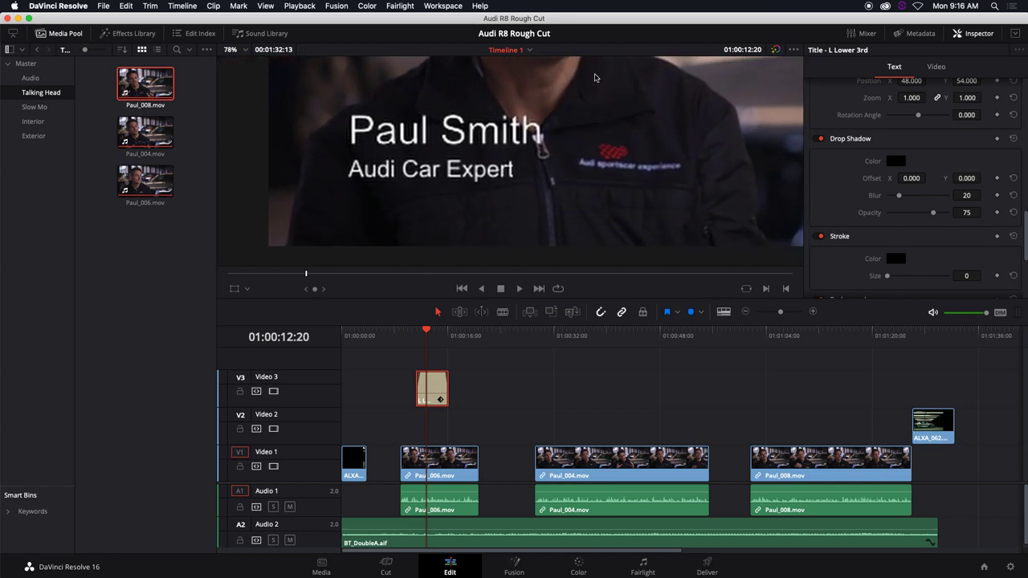
scroll(528, 135, up, 3)
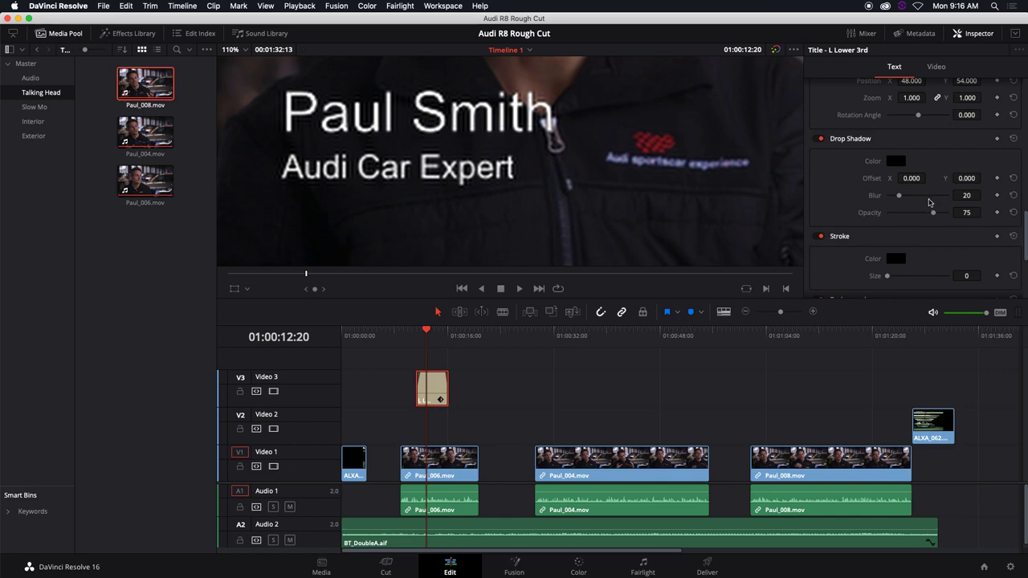
drag(911, 178, 965, 179)
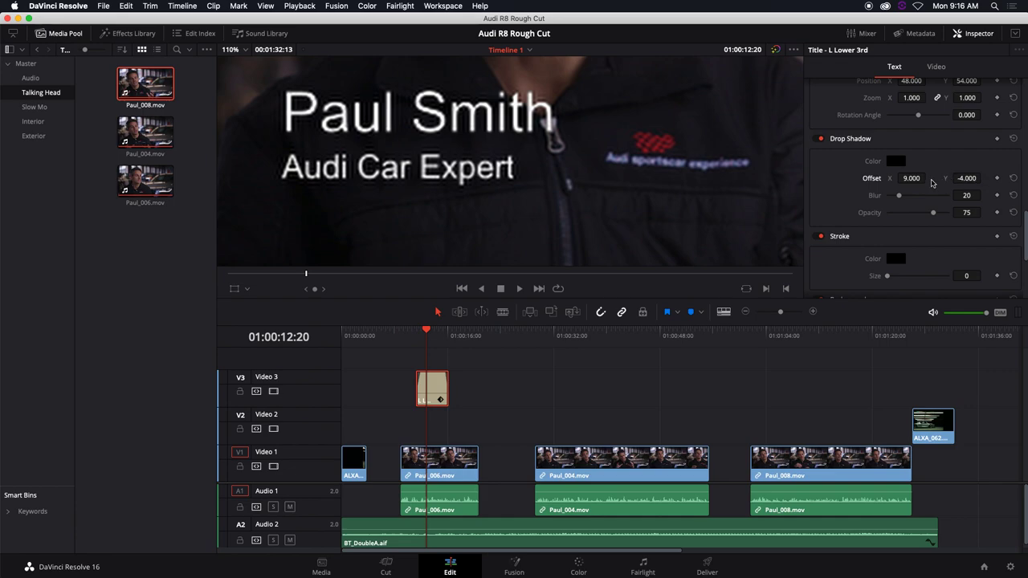
click(908, 178)
text(4)
key(Return)
click(428, 335)
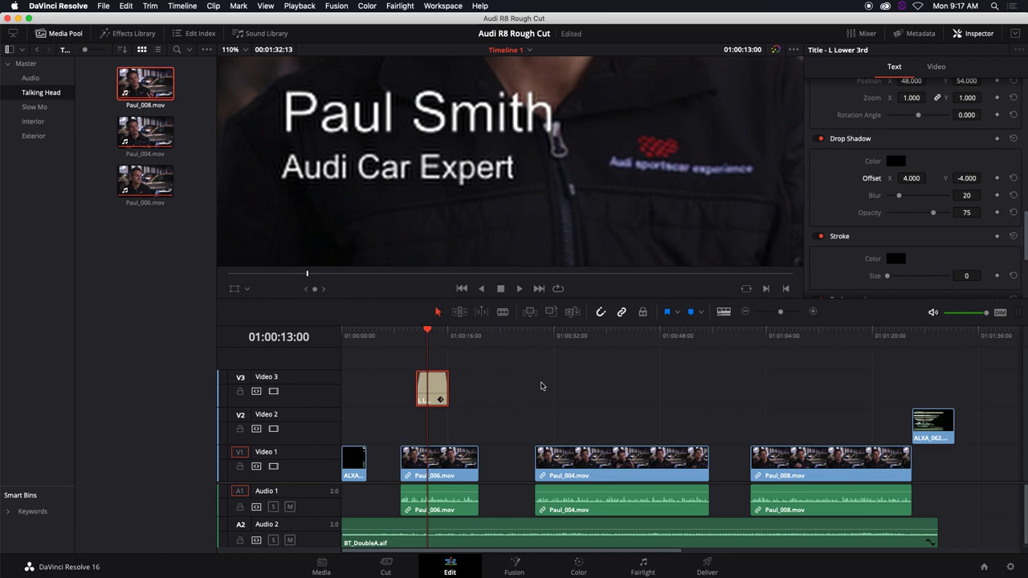
Select the BT_DoubleA.aif music clip, show the Interior bin's clips and play the end of the timeline's opening clip
click(527, 525)
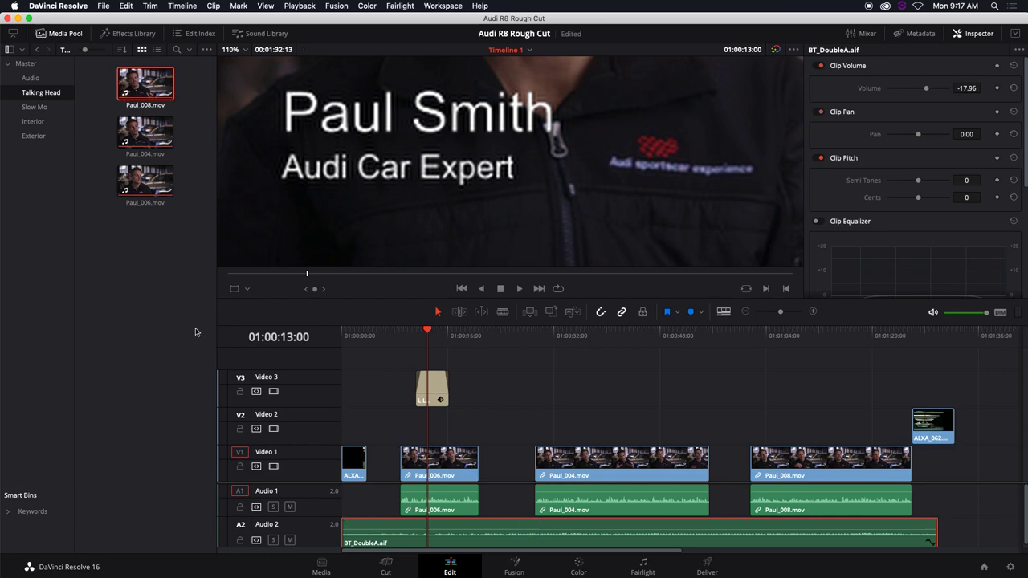
click(36, 122)
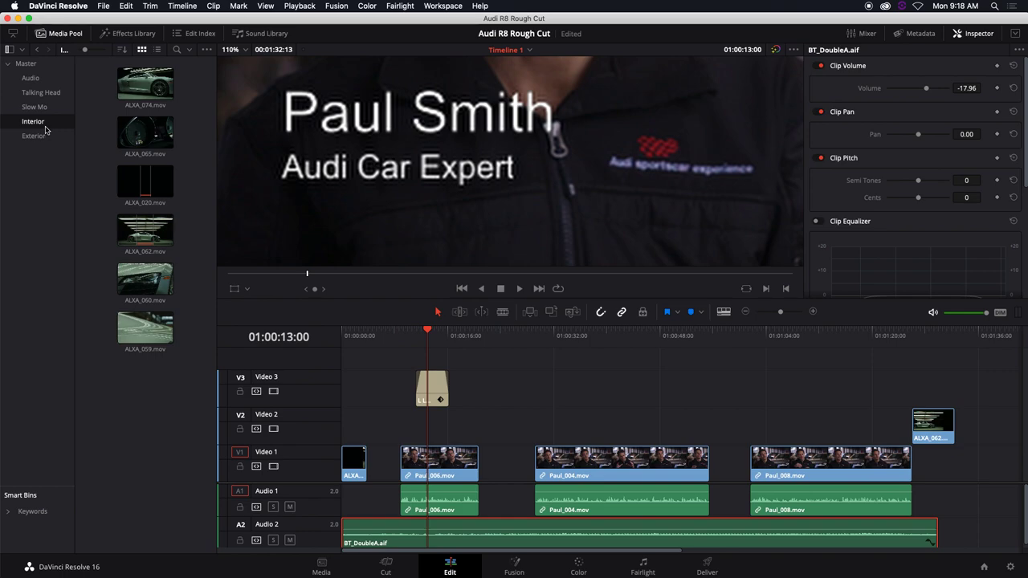
drag(365, 337, 329, 336)
key(space)
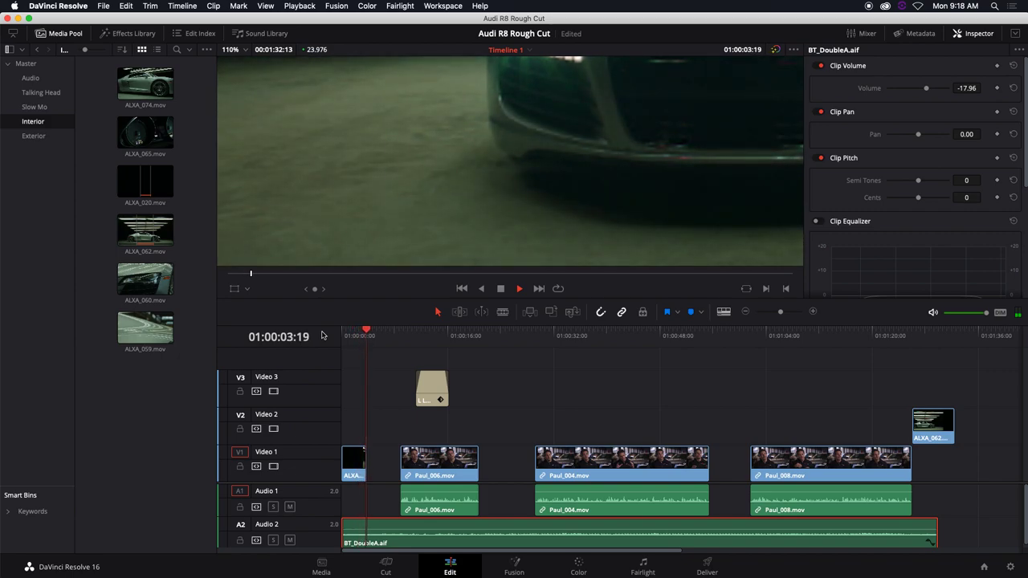
key(space)
Set the timeline viewer zoom to Fit and play the timeline from its start
click(240, 50)
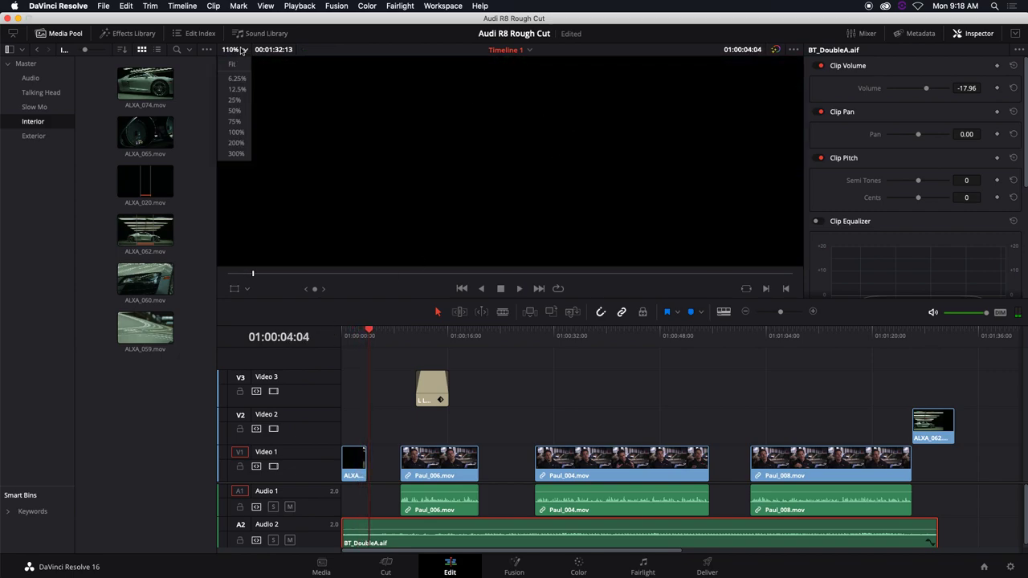
click(244, 64)
drag(363, 334, 343, 335)
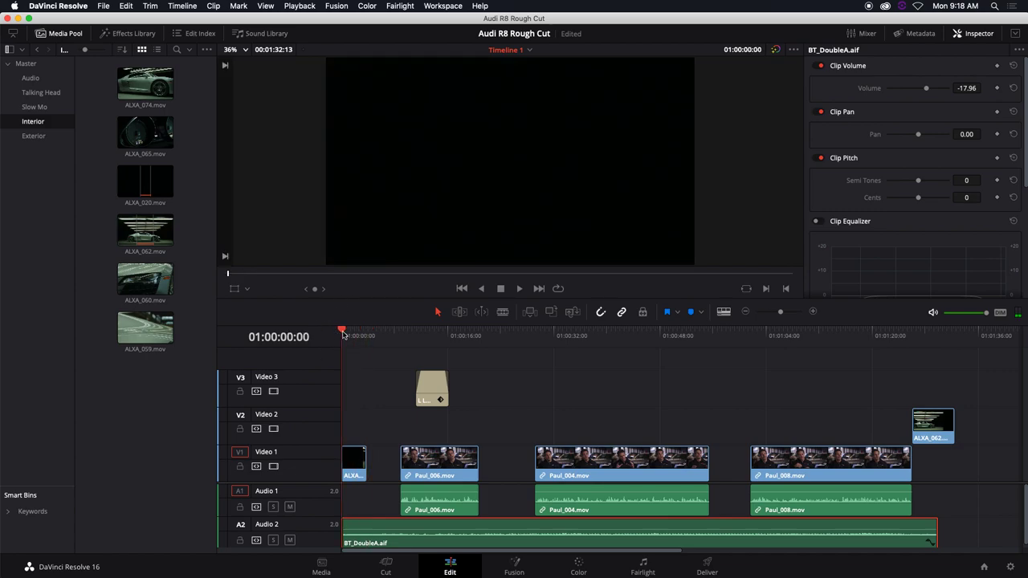
key(space)
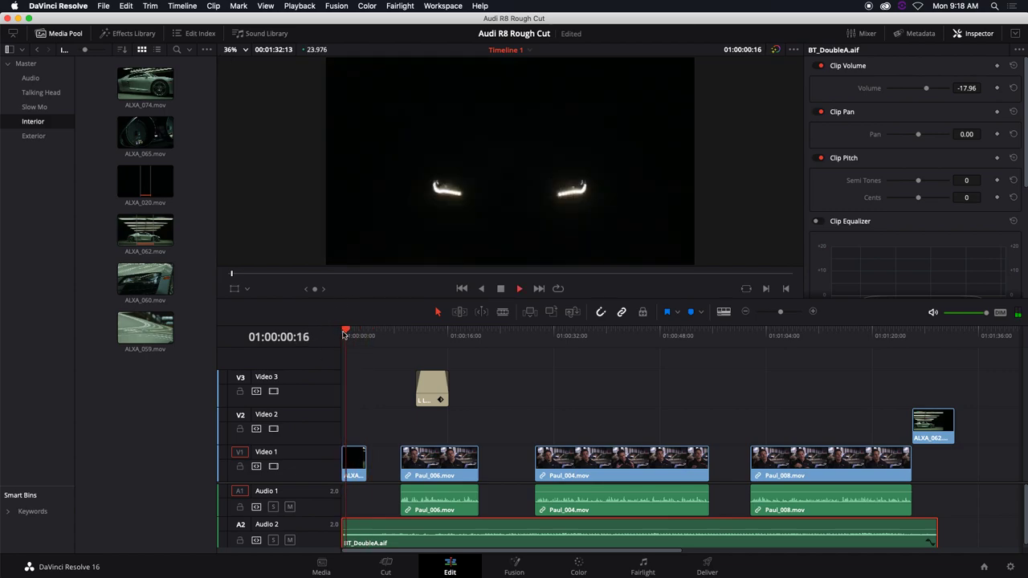
Preview the Interior clips ALXA_074, ALXA_065, ALXA_020, ALXA_062 and ALXA_060 in the source viewer
double_click(137, 95)
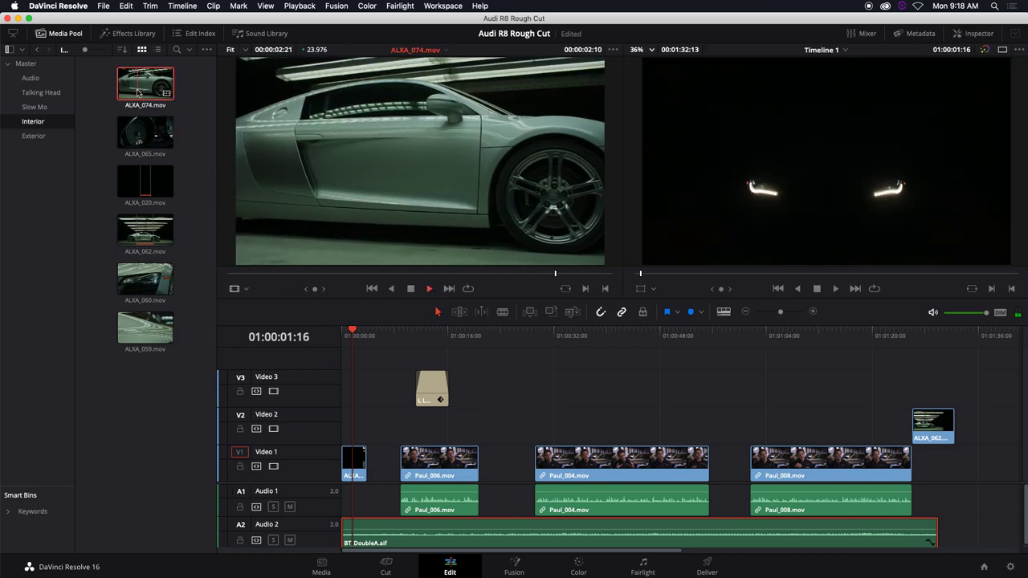
double_click(145, 131)
key(space)
key(space)
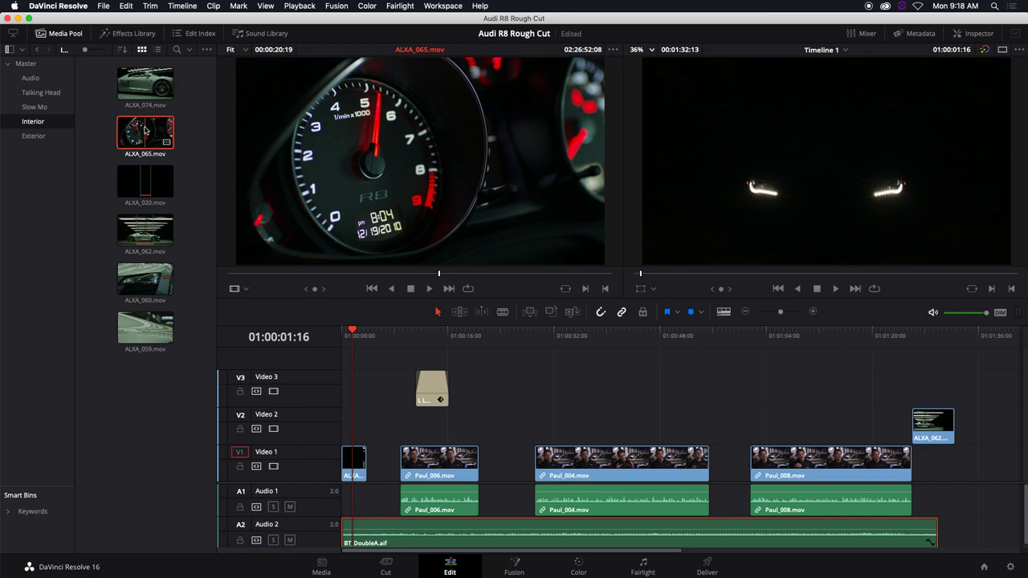
double_click(122, 190)
key(space)
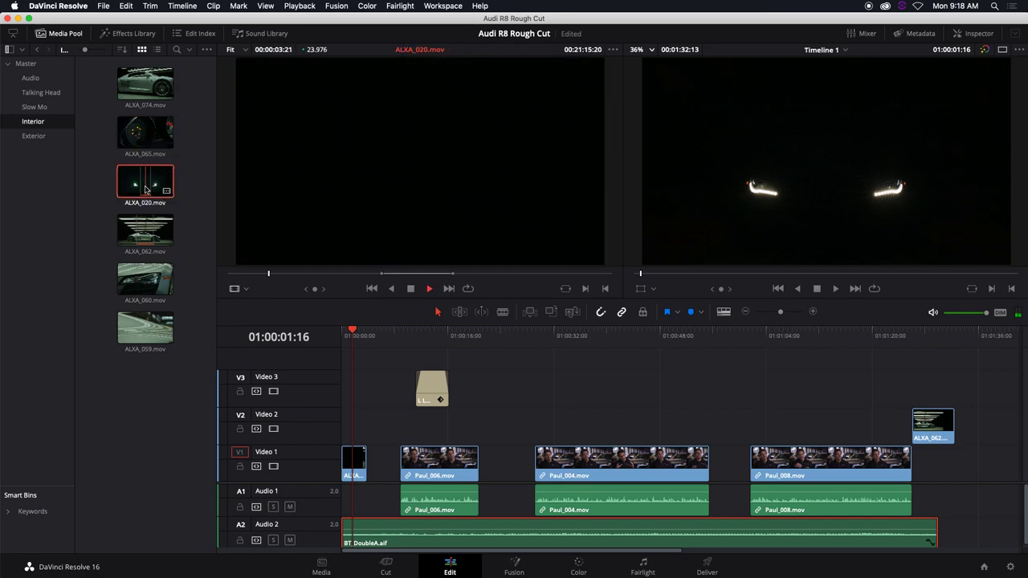
drag(375, 274, 432, 275)
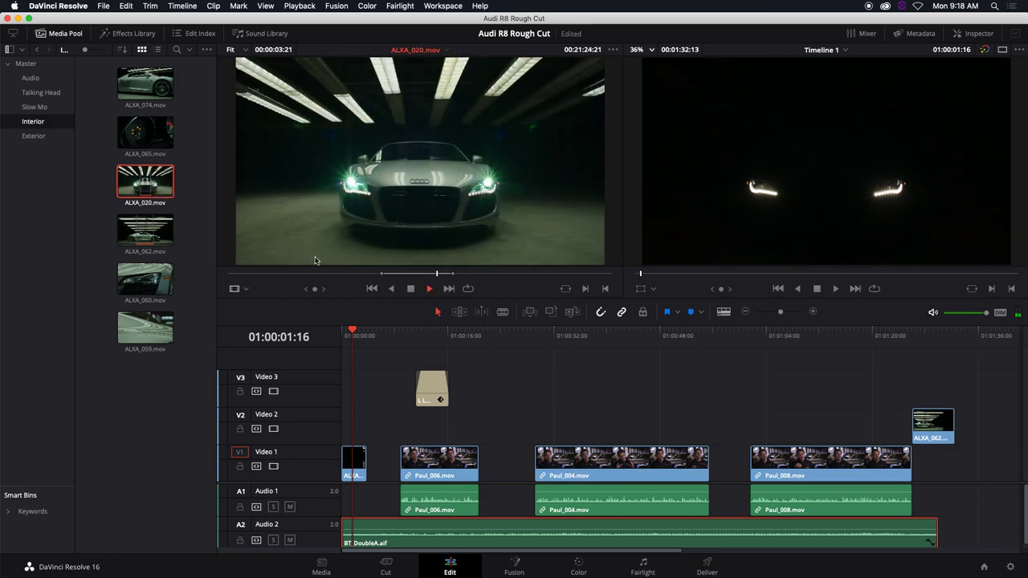
double_click(137, 233)
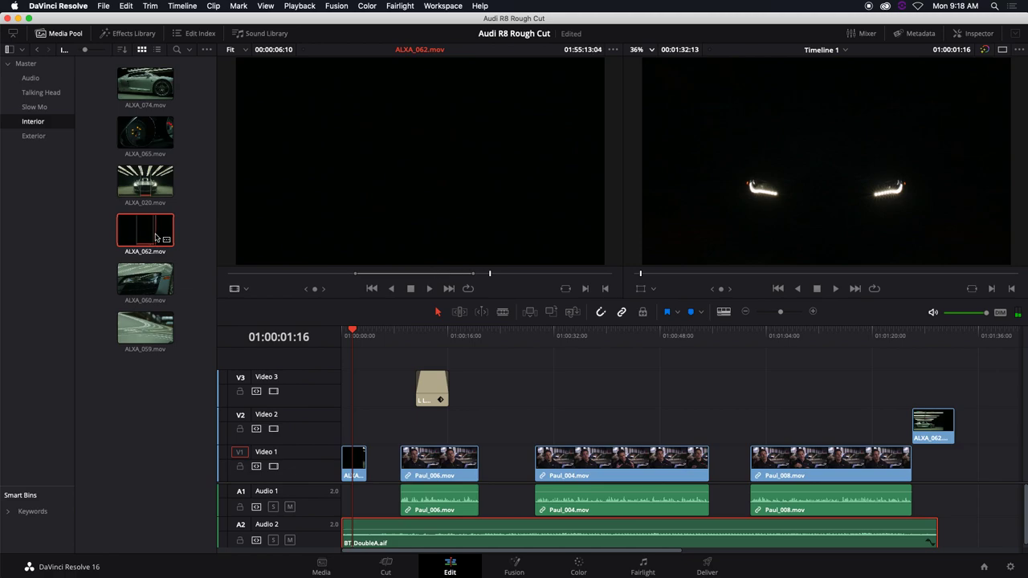
double_click(132, 275)
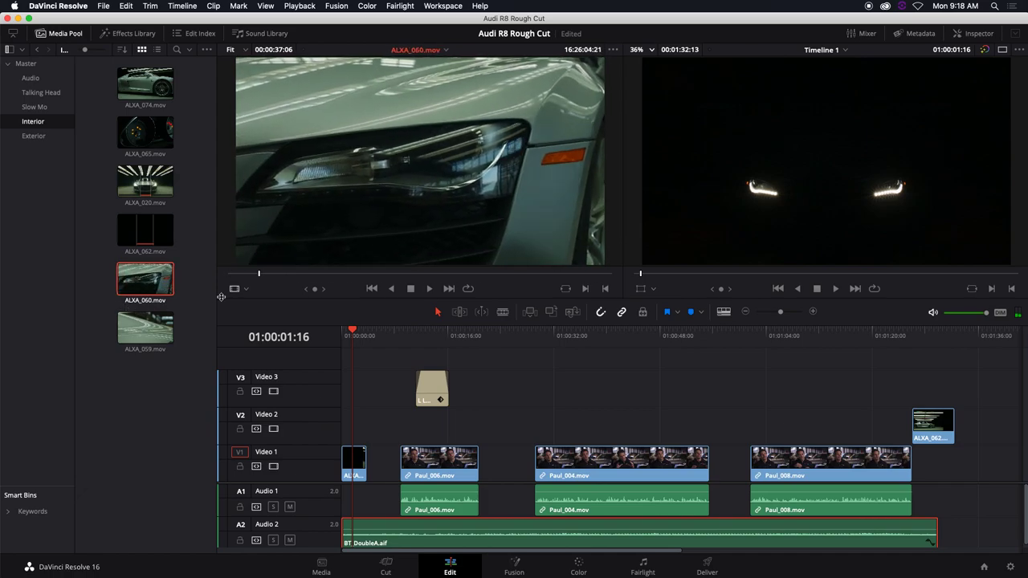
Play the last seconds of Paul_006.mov in the timeline and preview ALXA_059.mov from the Interior bin
click(439, 470)
click(449, 344)
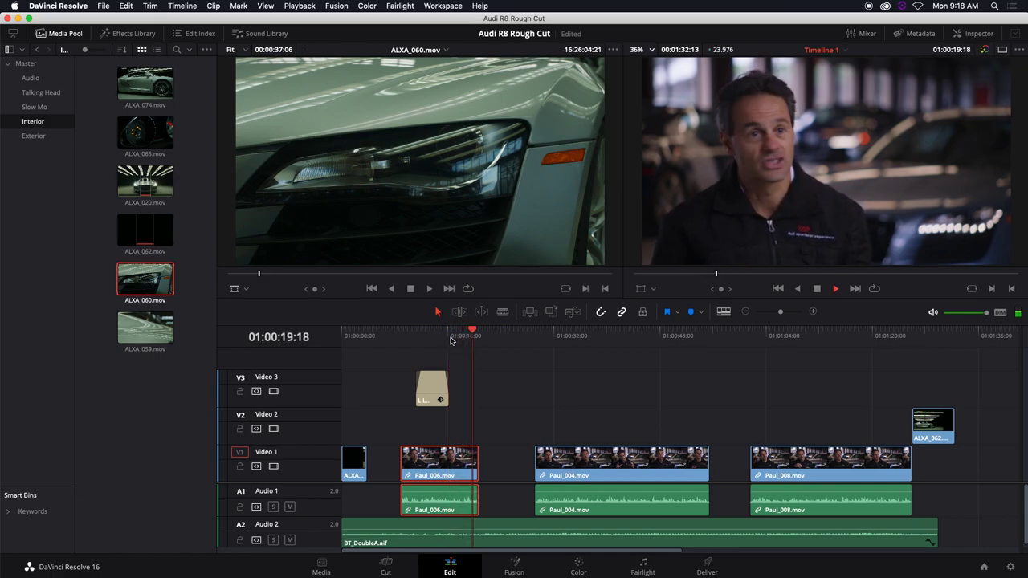
key(space)
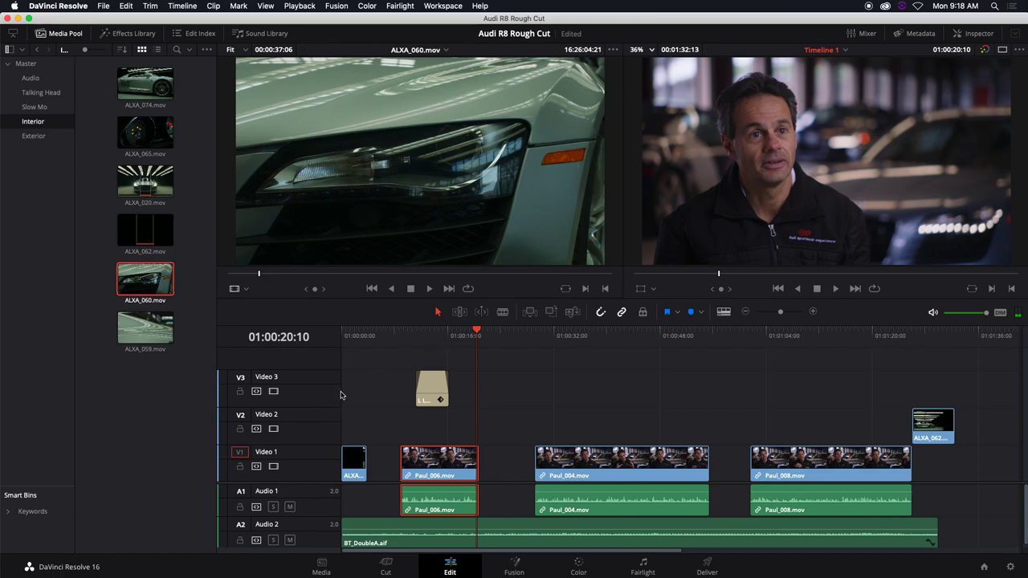
click(145, 327)
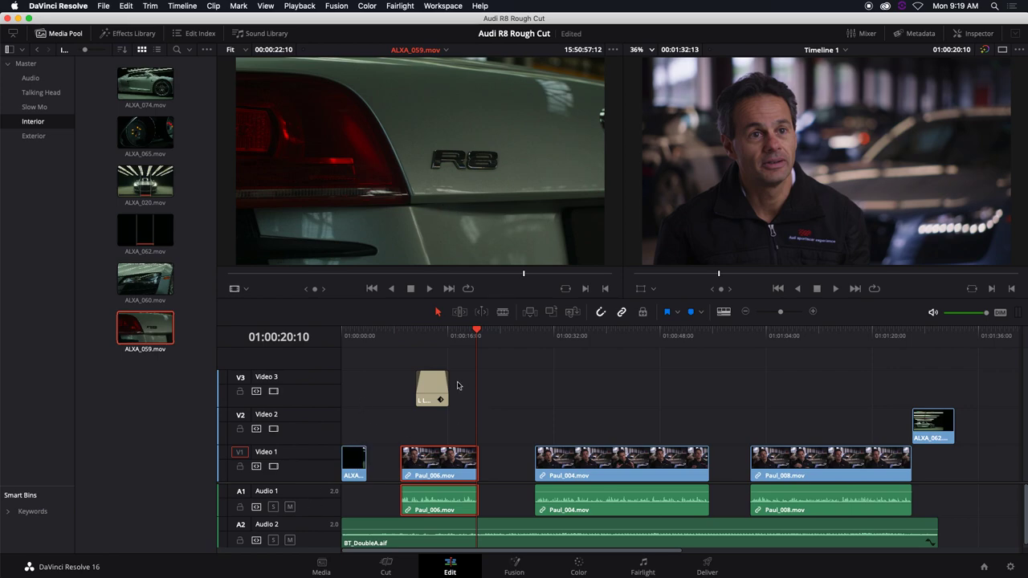
Move the lower third title up to Video 4, slightly later in time, and the opening ALXA clip up to Video 2
drag(434, 387, 446, 359)
drag(356, 472, 321, 433)
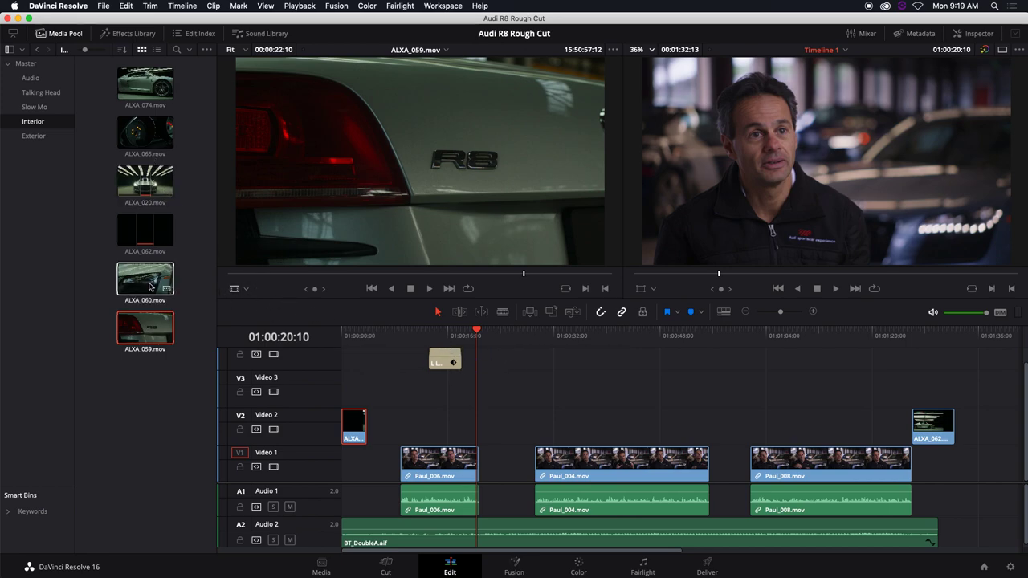
Play the source clips ALXA_059.mov and ALXA_060.mov from their beginnings to judge their usable parts
click(145, 323)
drag(517, 275, 237, 279)
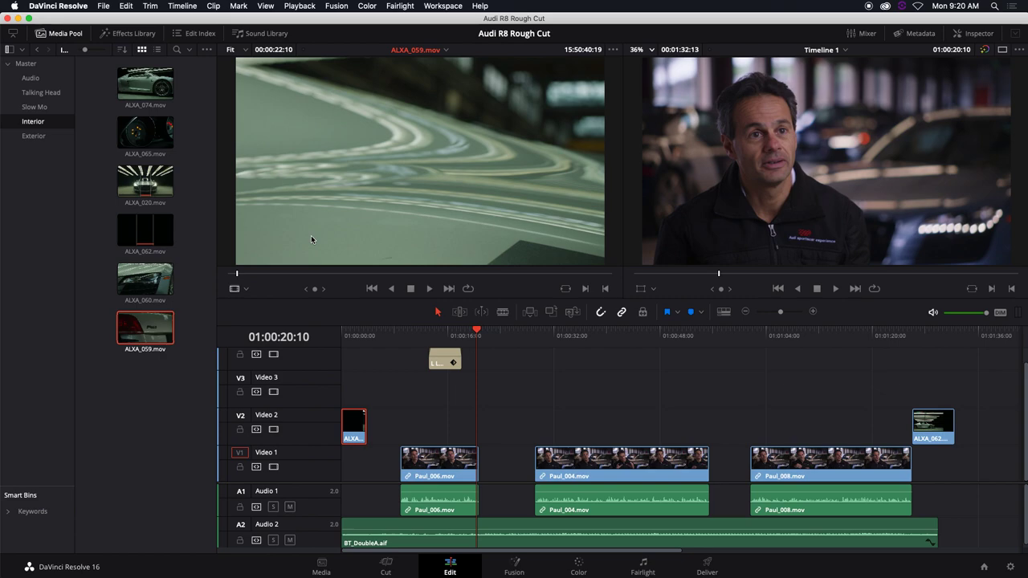
key(space)
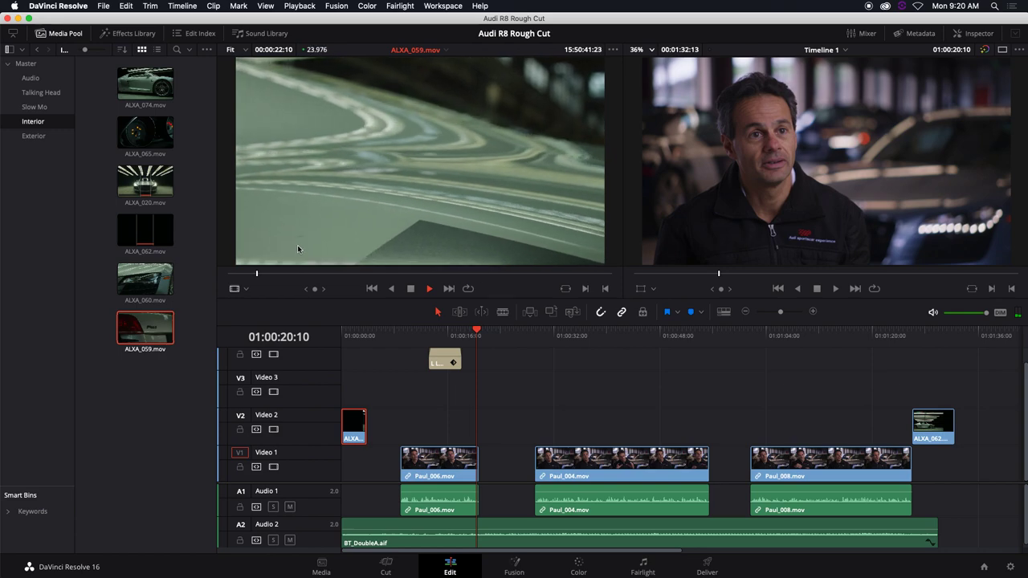
click(144, 279)
key(Home)
key(space)
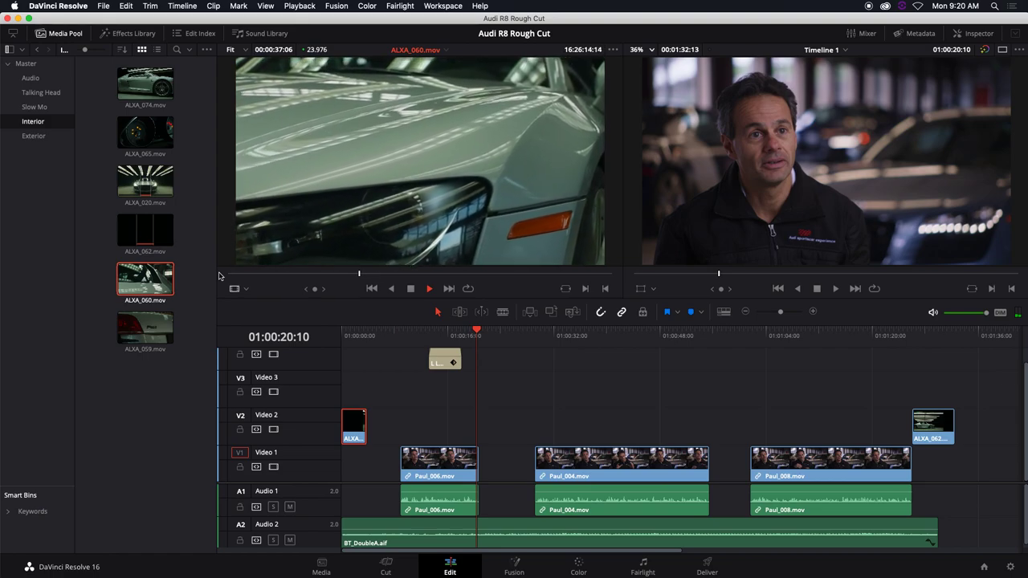
key(space)
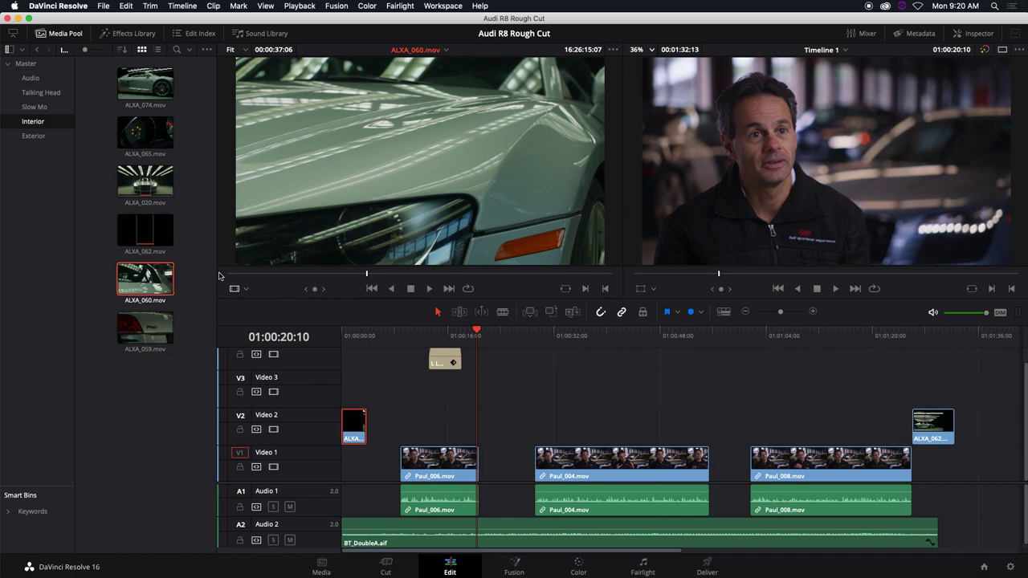
Mark a 19:22 section of ALXA_060.mov, place it on Video 2 right after the opening clip and trim it to about 2 seconds
mouse_move(369, 276)
mouse_down()
mouse_move(385, 277)
mouse_move(357, 277)
mouse_up()
key(i)
drag(423, 277, 562, 281)
key(o)
drag(463, 160, 369, 438)
drag(494, 434, 377, 436)
Shift the linked interview clips later, starting Paul_006.mov at about 01:00:15 and Paul_004.mov at about 01:00:29:15
drag(434, 474, 465, 475)
drag(596, 474, 605, 473)
click(463, 472)
drag(462, 472, 471, 474)
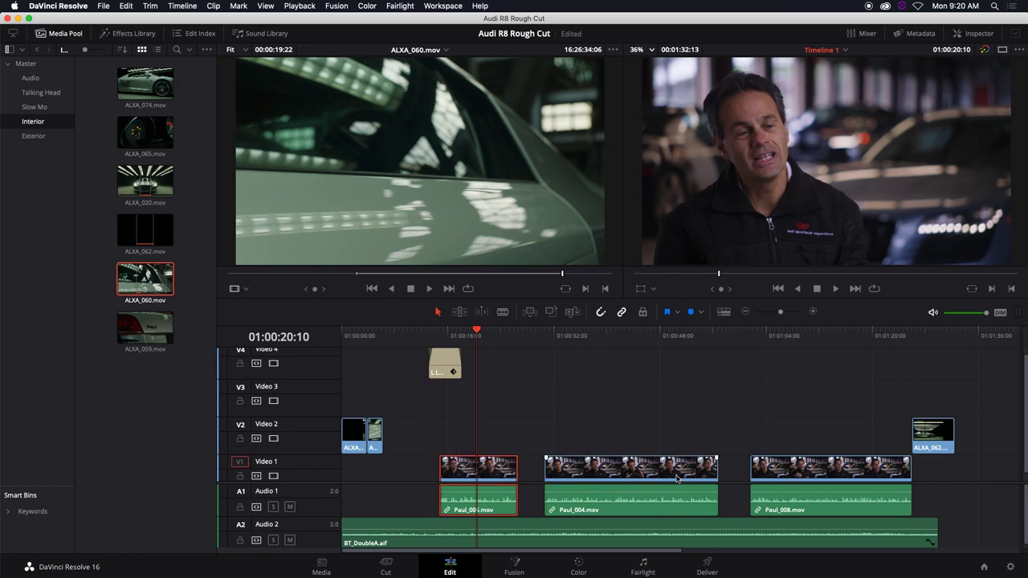
mouse_move(654, 474)
mouse_down()
mouse_move(671, 474)
mouse_move(655, 473)
mouse_up()
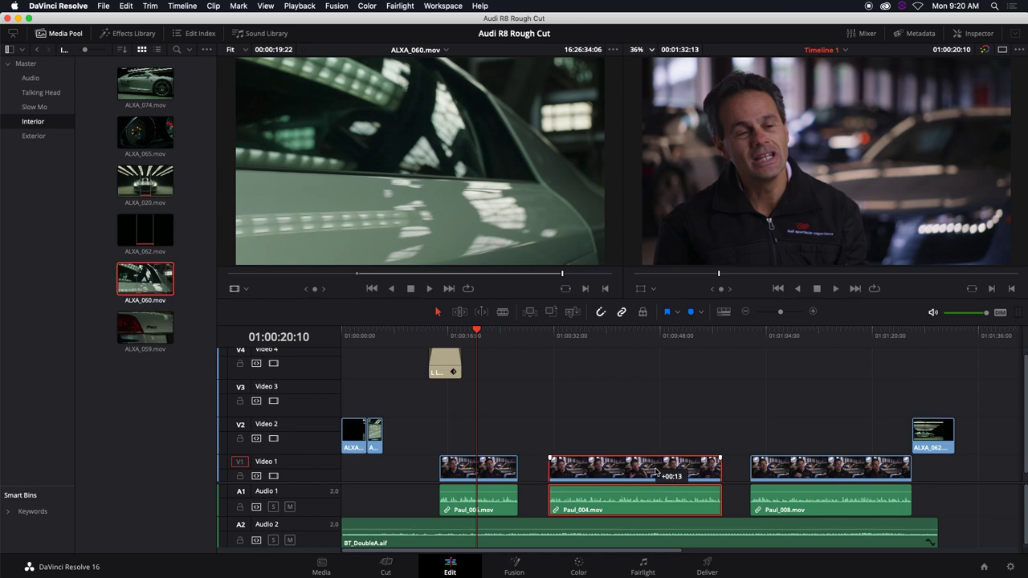
drag(654, 473, 620, 472)
Play the timeline from 01:00:23 across the gap between Paul_006.mov and Paul_004.mov
click(497, 335)
key(space)
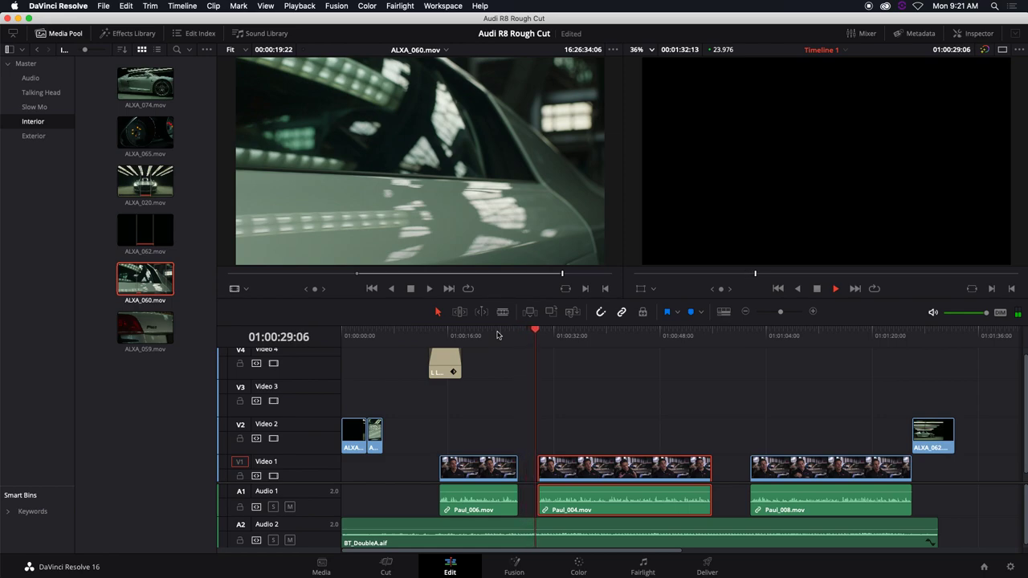
key(space)
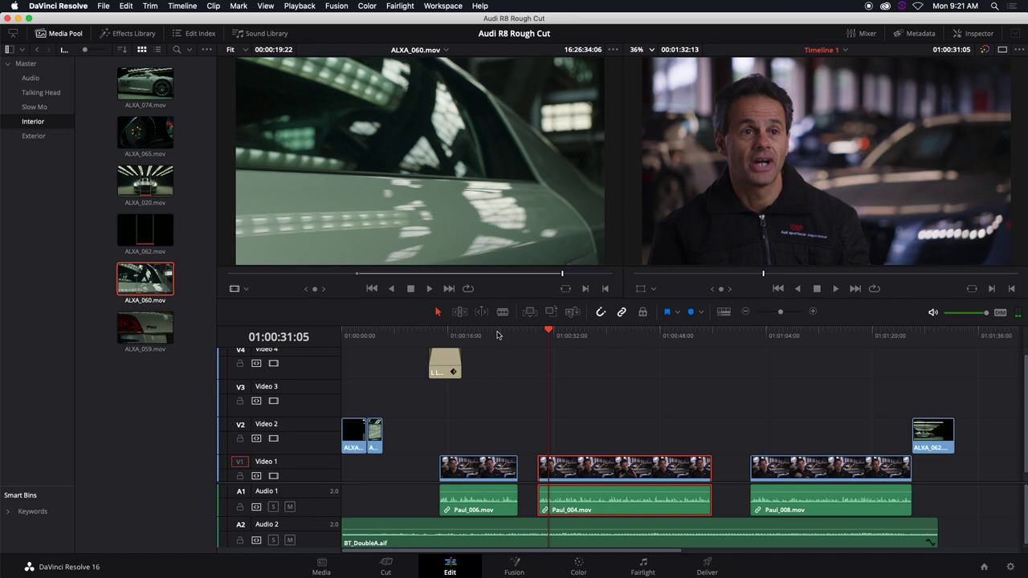
Try butting Paul_004.mov against the end of Paul_006.mov on Video 1 and play across the cut
drag(616, 464, 597, 465)
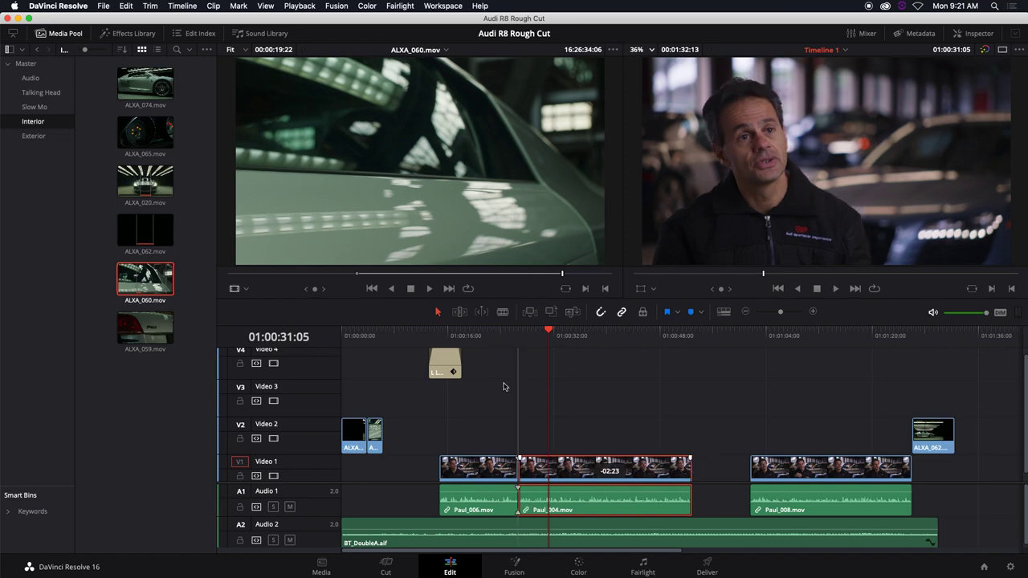
click(495, 338)
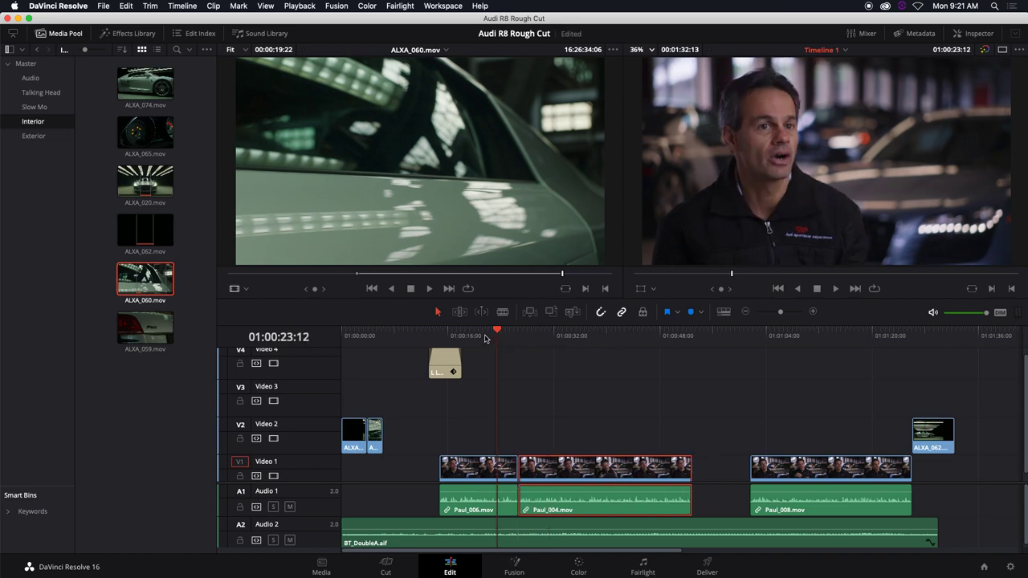
key(space)
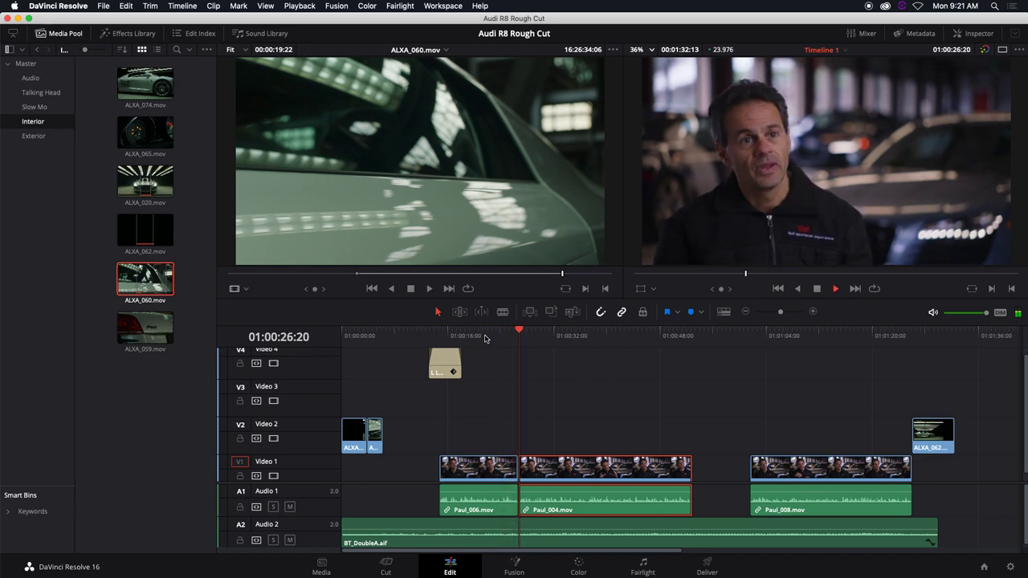
key(space)
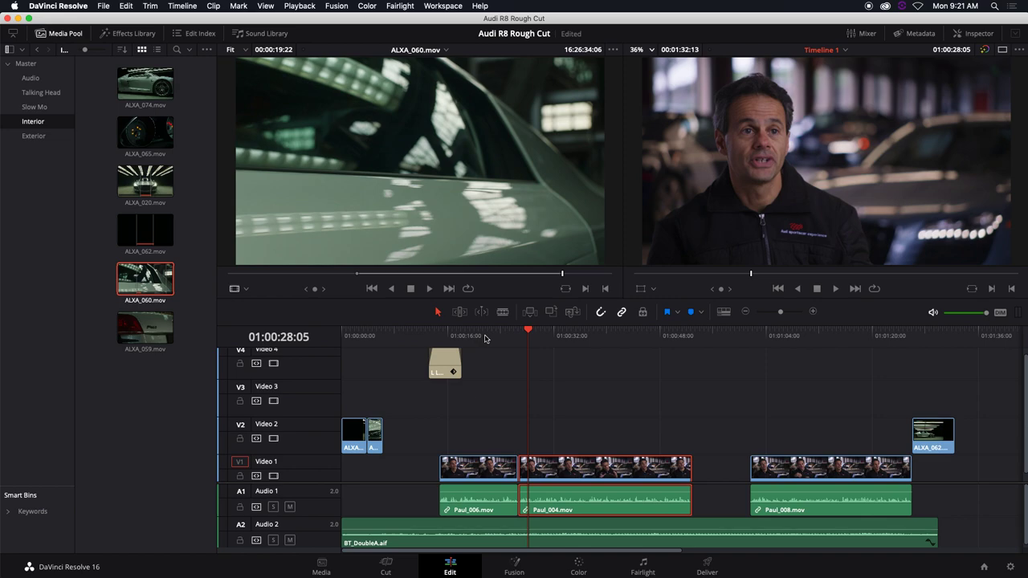
Move Paul_004.mov to about 01:00:31 and lay the last 4 seconds or so of ALXA_059.mov on Video 2, overlapping Paul_006.mov's end
drag(584, 471, 611, 467)
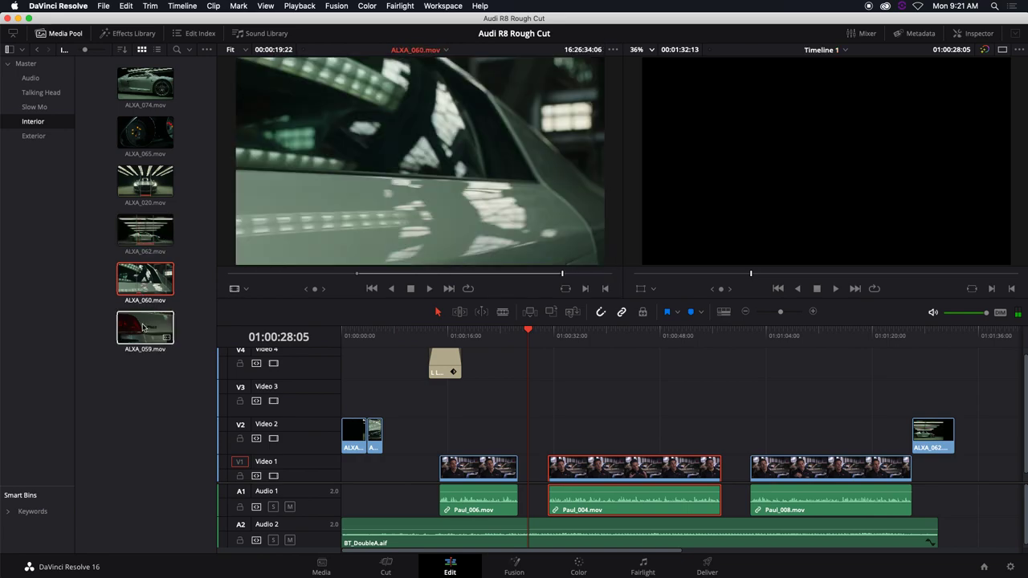
drag(144, 328, 464, 440)
drag(438, 439, 503, 438)
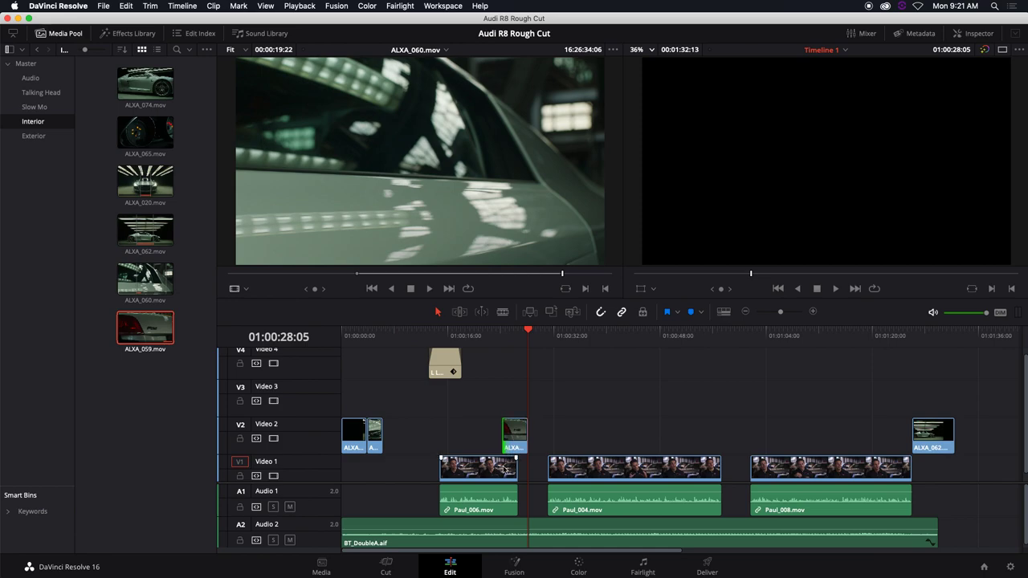
click(483, 475)
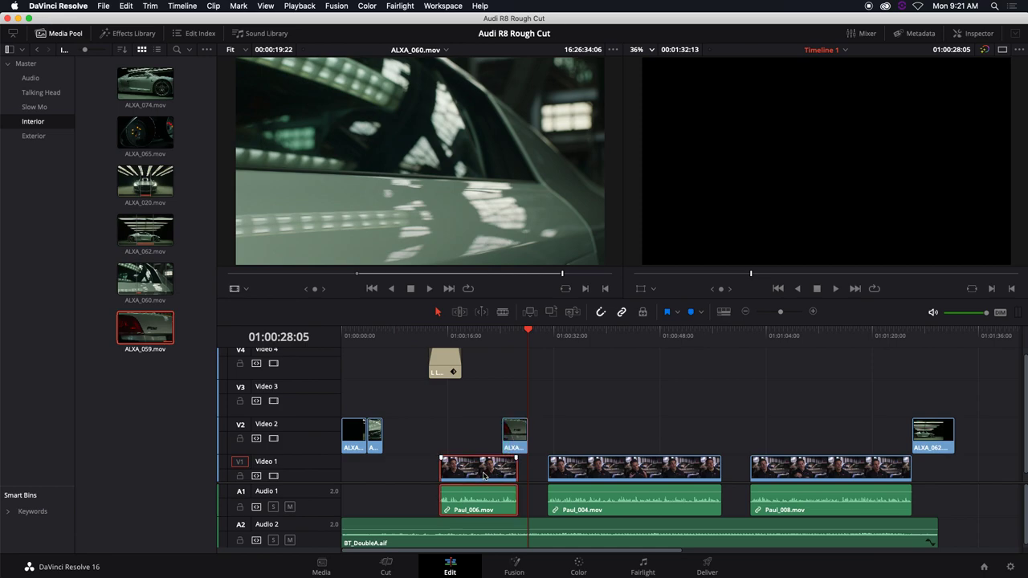
With linked selection off, disable only the video part of Paul_004.mov on Video 1, and turn linked selection back on
click(792, 473)
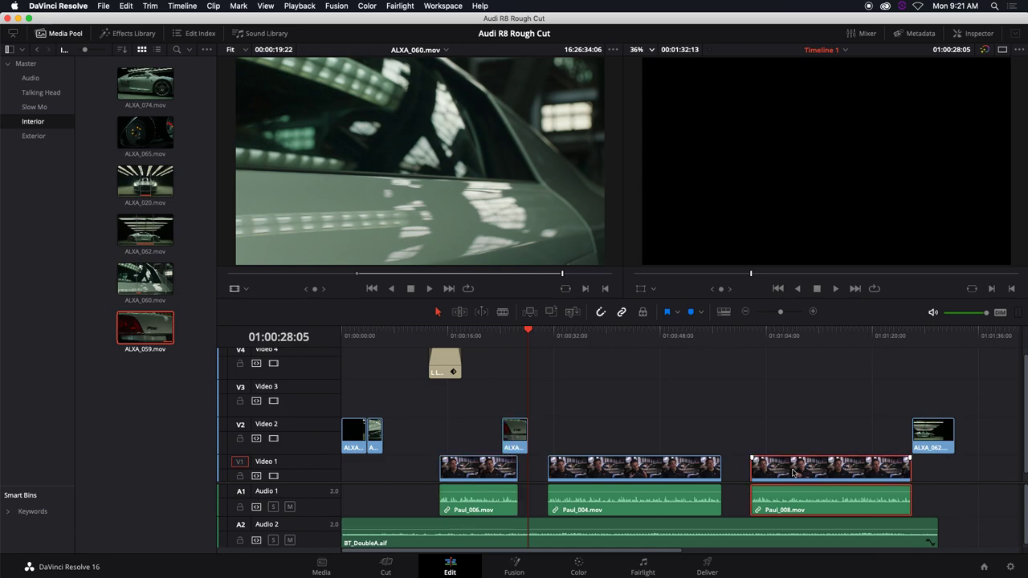
click(650, 475)
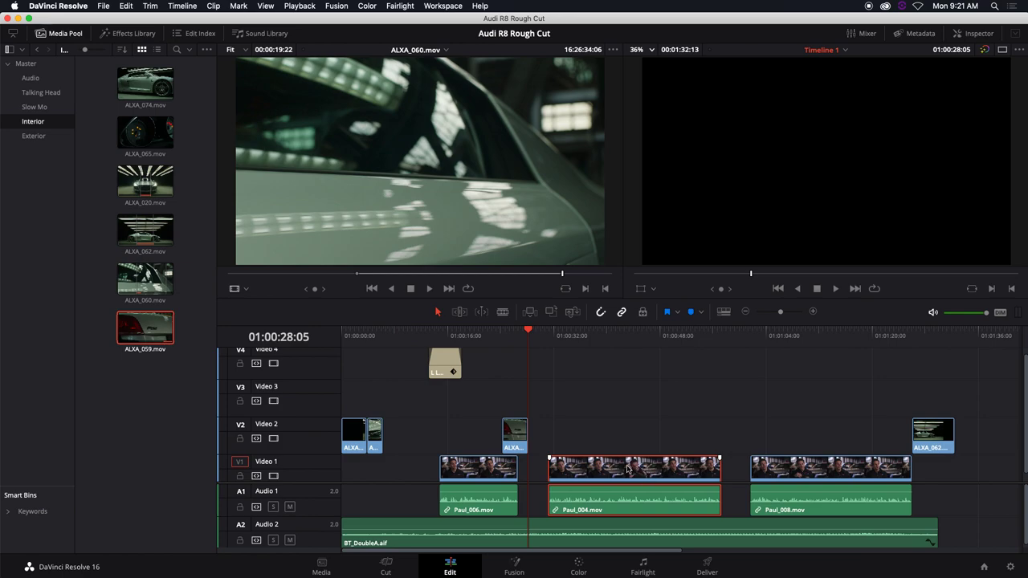
click(622, 313)
click(646, 460)
click(646, 470)
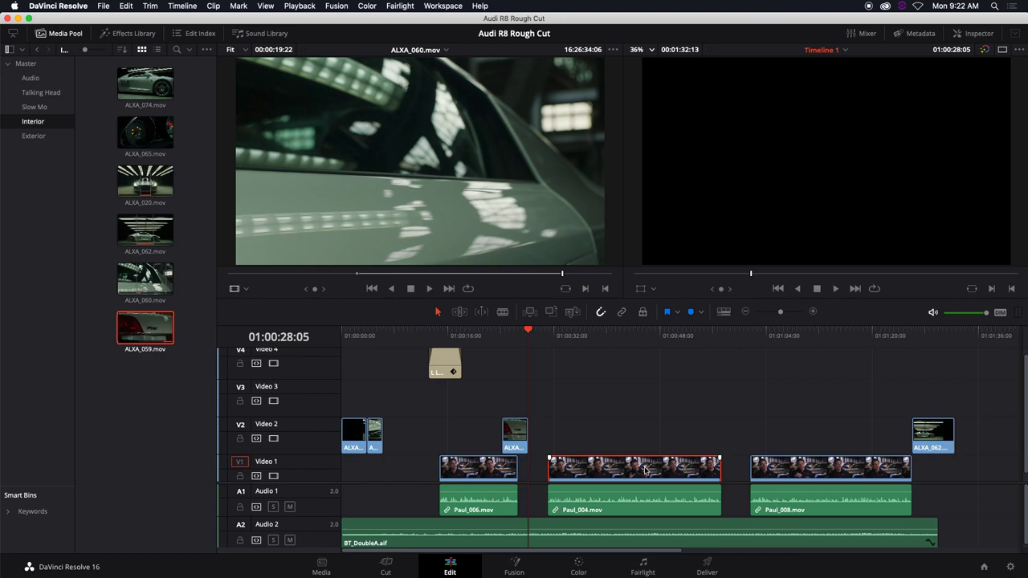
right_click(645, 469)
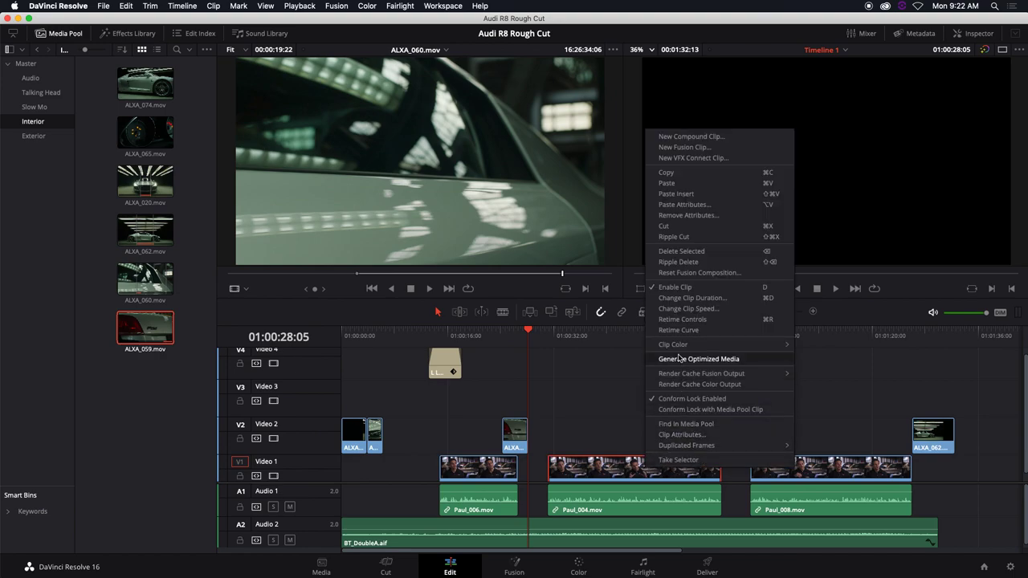
click(666, 289)
mouse_move(615, 338)
mouse_down()
mouse_move(596, 337)
mouse_move(615, 339)
mouse_up()
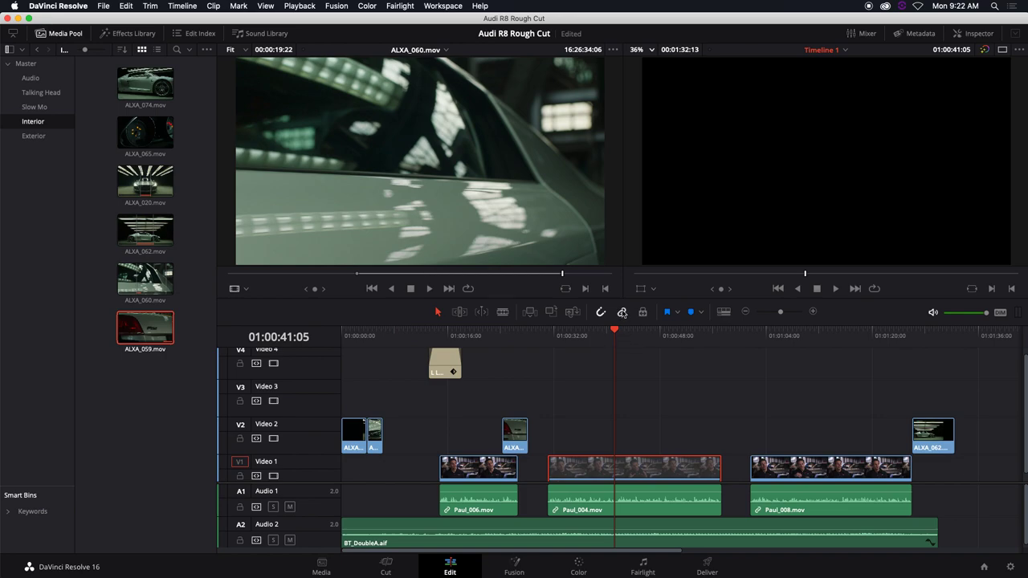
click(625, 316)
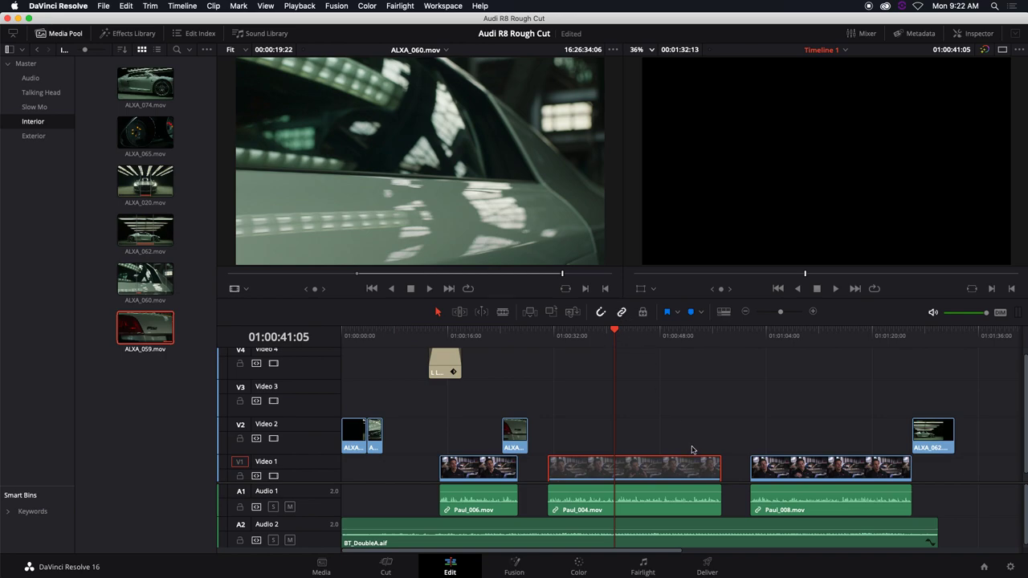
Disable the whole Video 1 track and enable it again
right_click(646, 468)
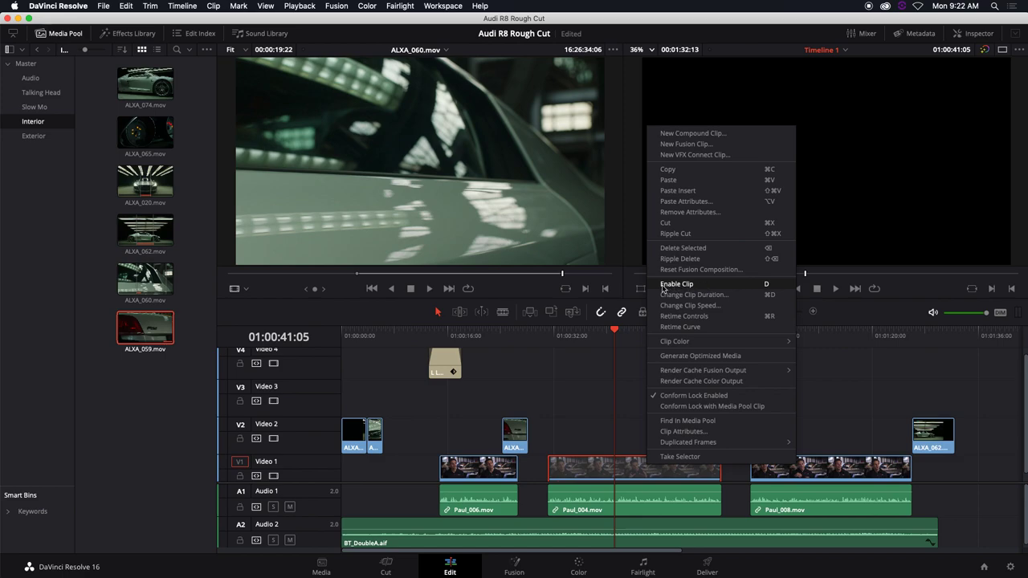
click(587, 341)
click(587, 337)
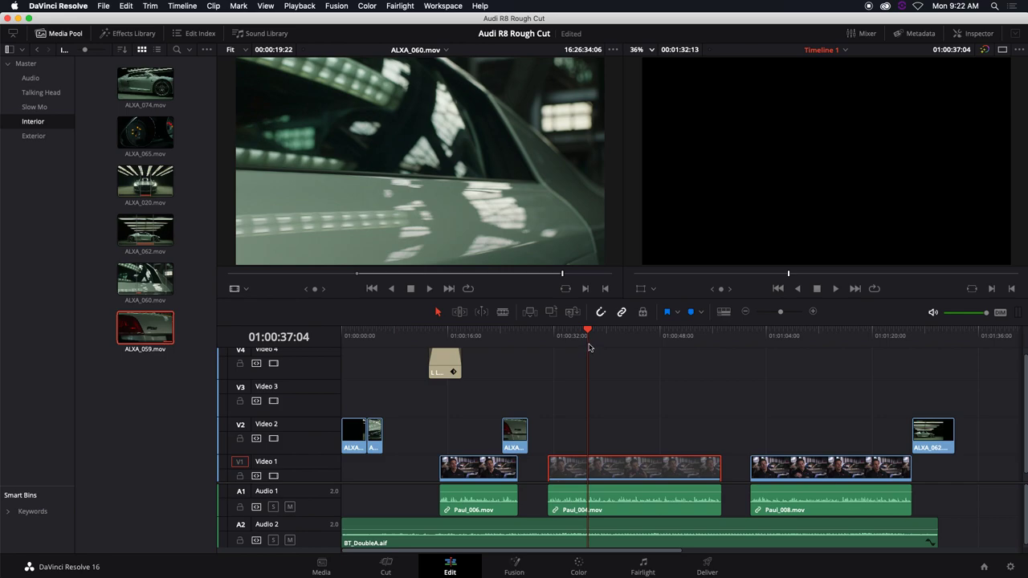
click(273, 476)
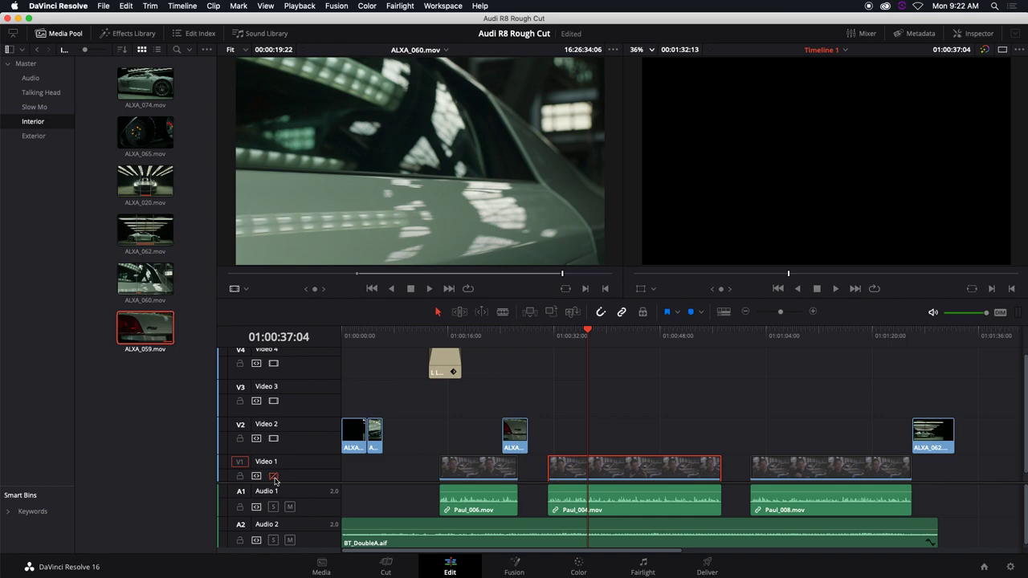
click(274, 476)
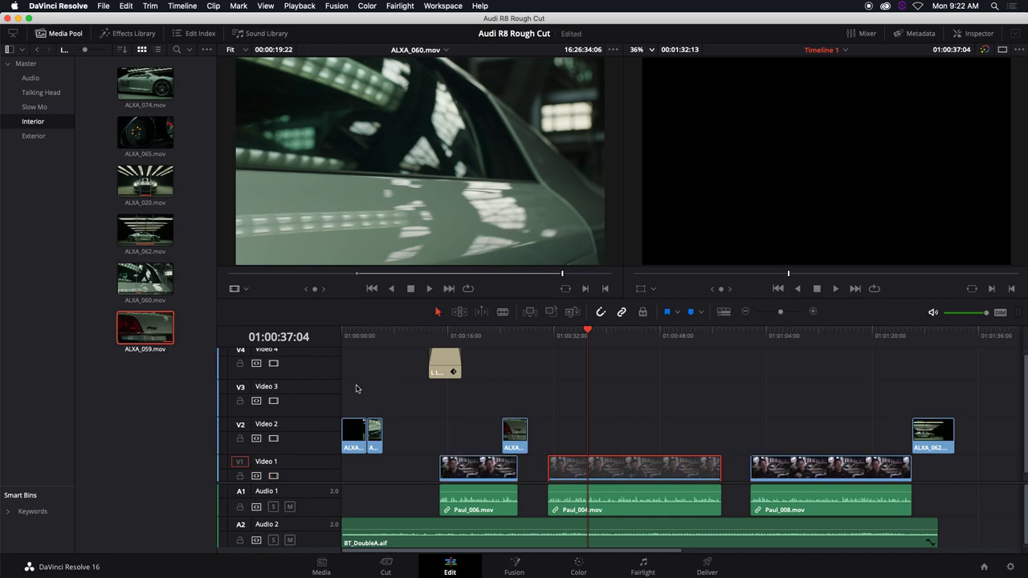
Place ALXA_074.mov on Video 2 directly after ALXA_060.mov and play the opening clips
drag(352, 334, 330, 333)
key(space)
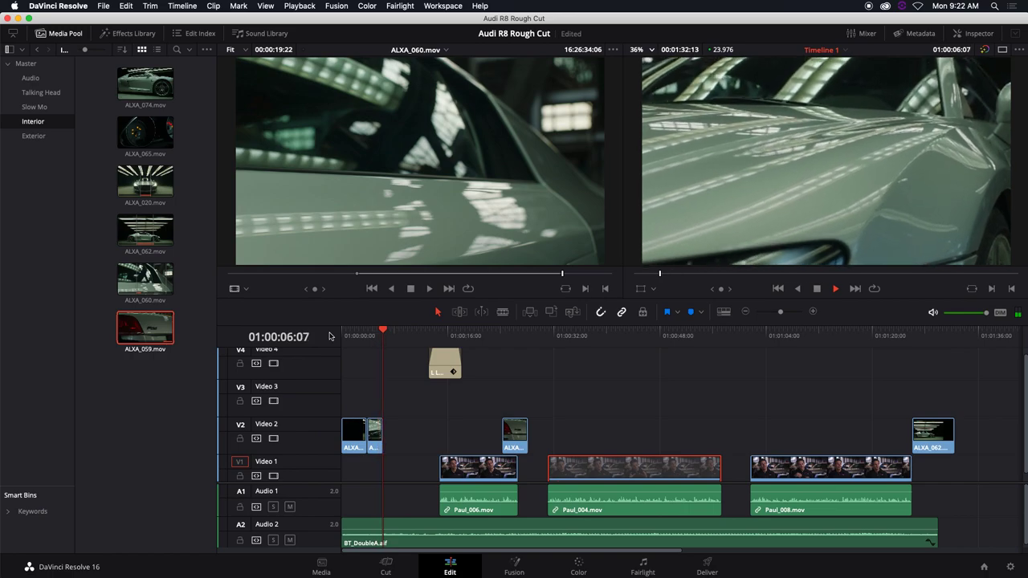
key(space)
drag(145, 82, 387, 446)
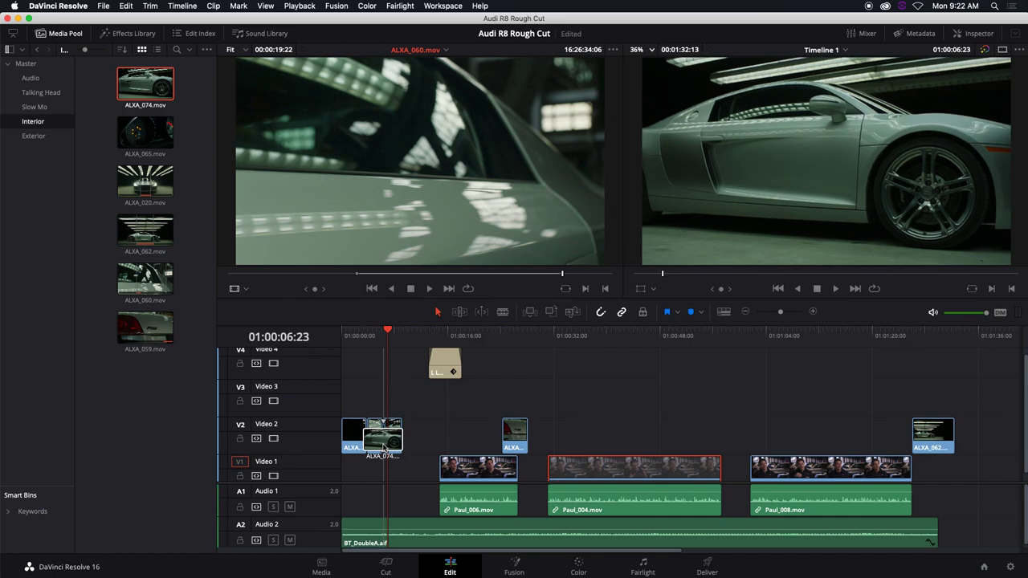
click(358, 336)
key(space)
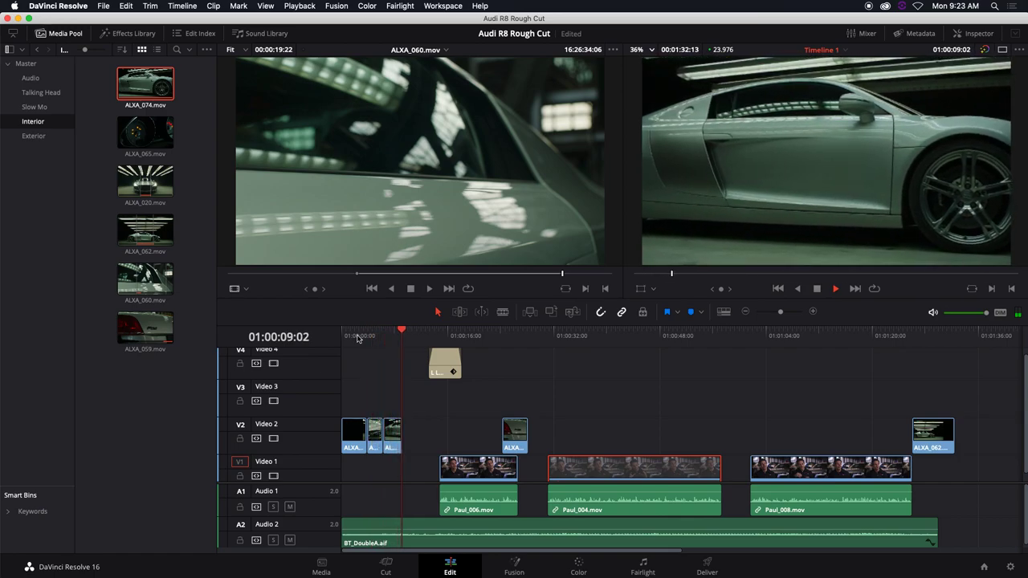
key(space)
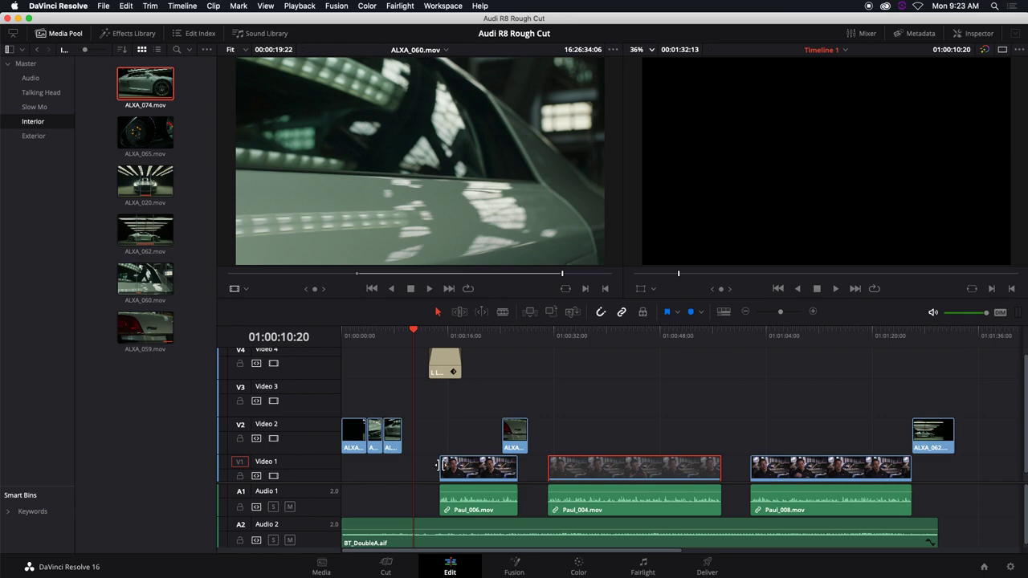
Move linked Paul_006.mov earlier to start at about 01:00:07 beneath ALXA_074.mov and play from the timeline's beginning
drag(472, 469, 413, 469)
click(402, 341)
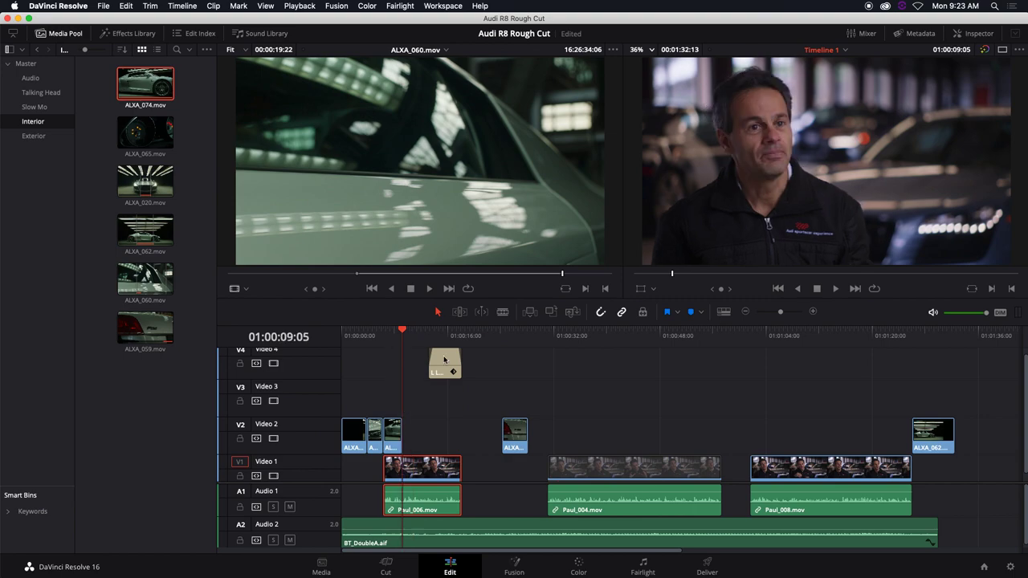
drag(780, 313, 785, 315)
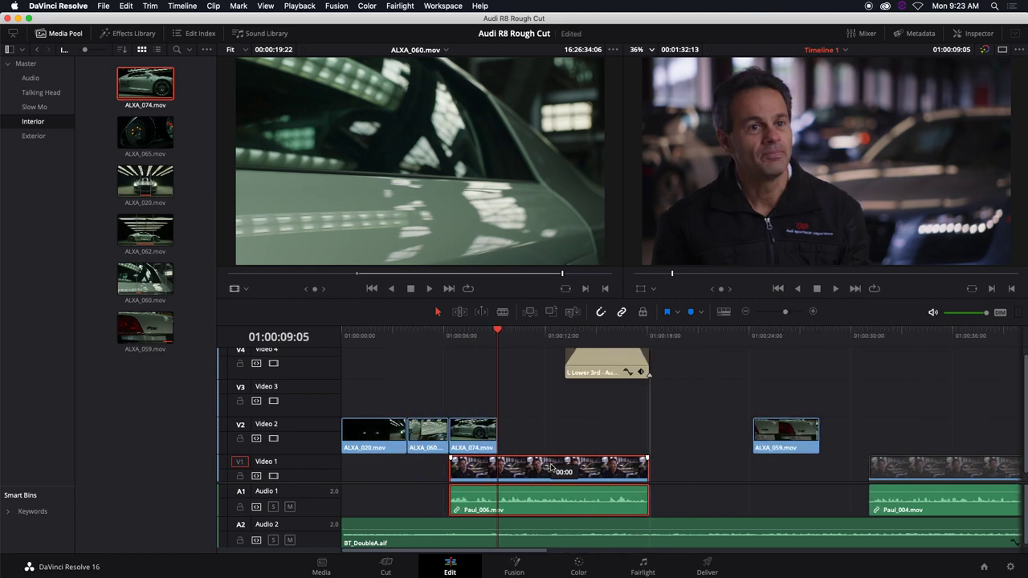
drag(551, 467, 564, 468)
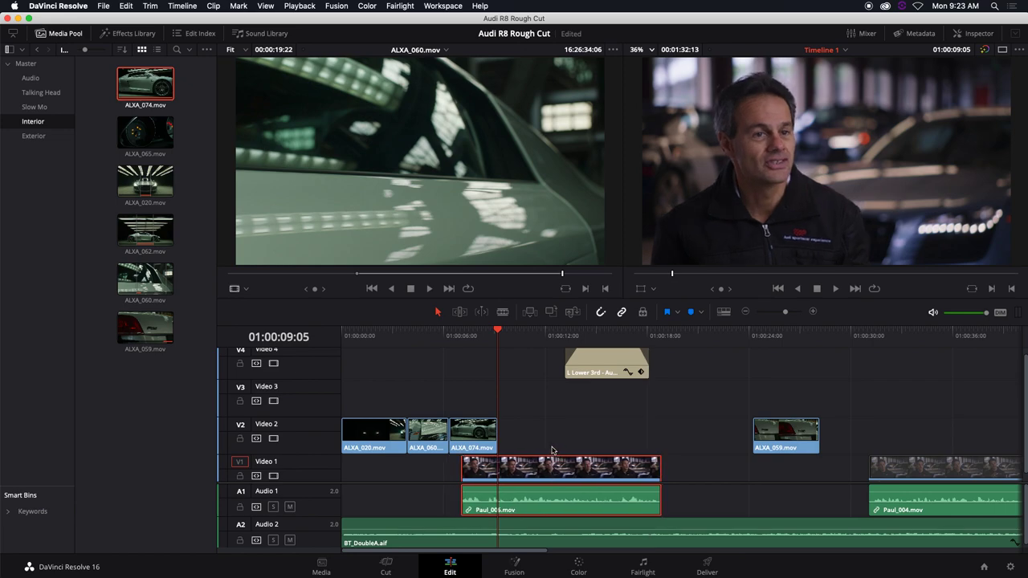
click(352, 336)
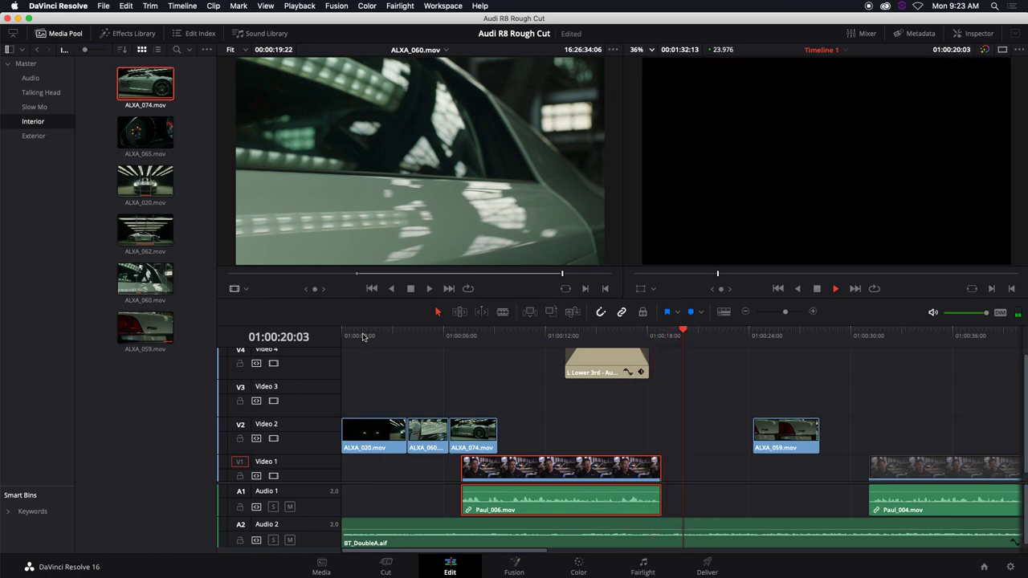
key(space)
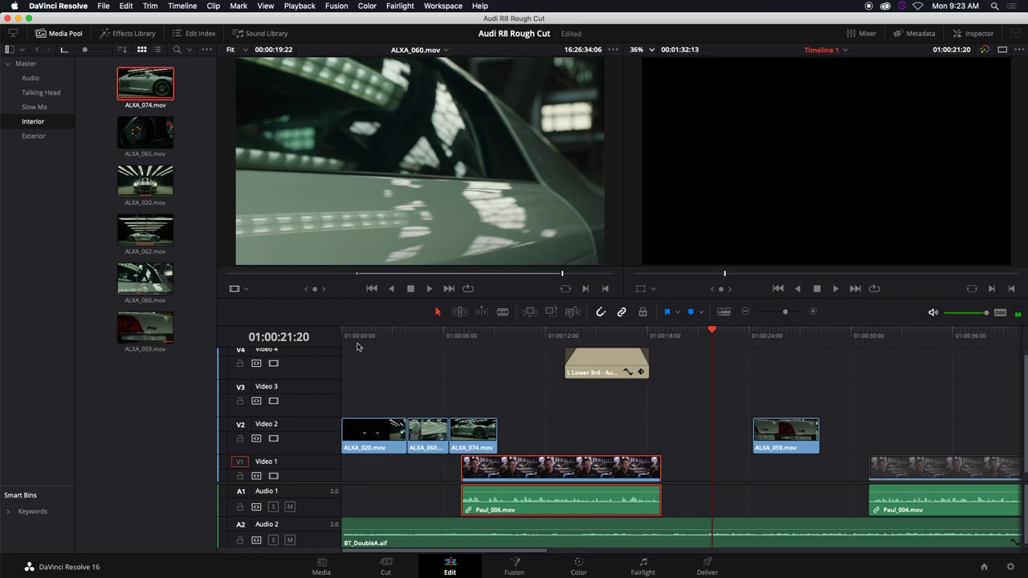
Shift Paul_006.mov to start at about 01:00:08:15 and play past its end
drag(544, 475, 575, 474)
click(683, 338)
key(space)
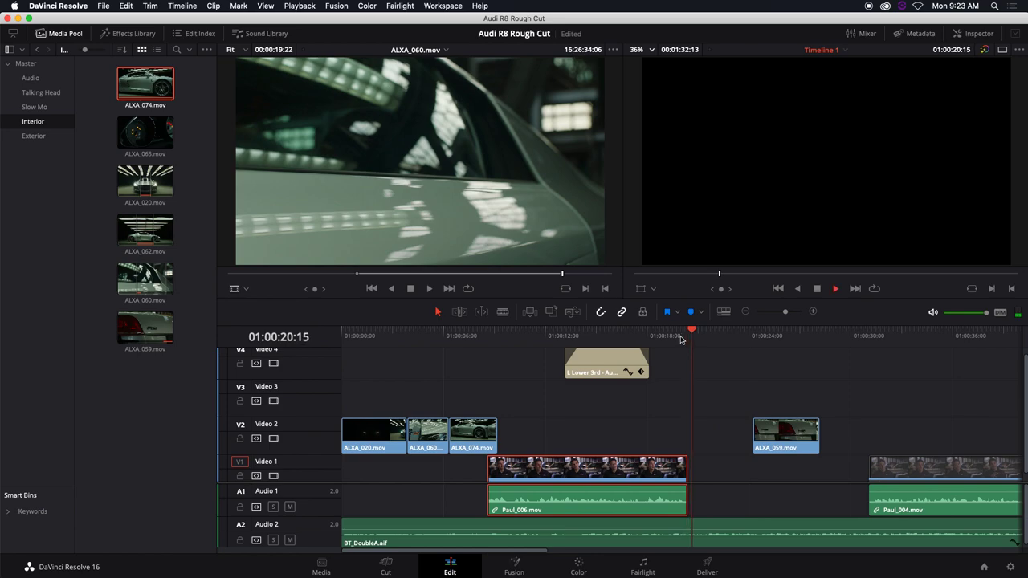
key(space)
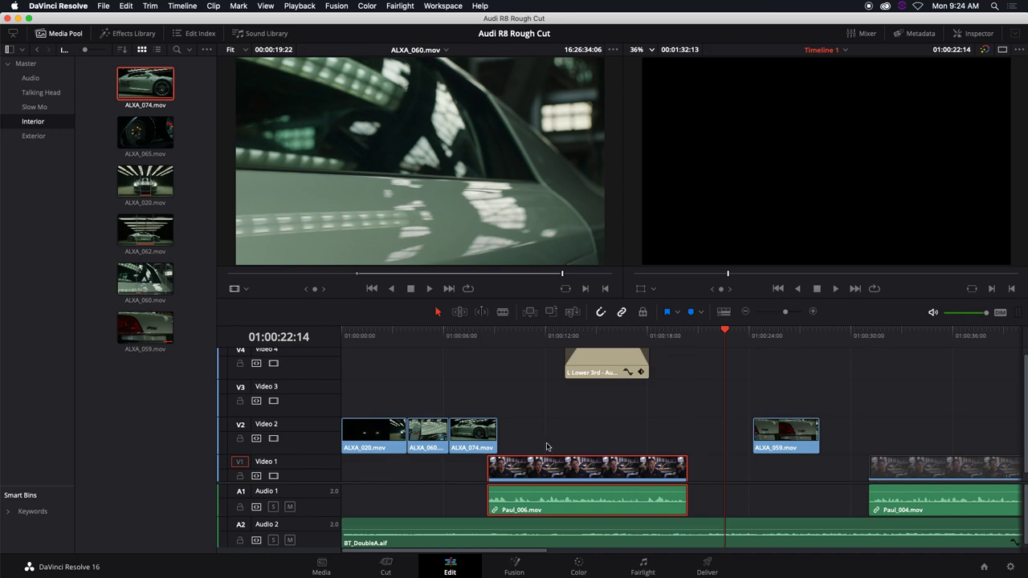
Shift ALXA_074.mov about one second later on Video 2 and extend ALXA_060.mov to meet it
mouse_move(471, 440)
mouse_down()
mouse_move(490, 440)
mouse_move(463, 436)
mouse_up()
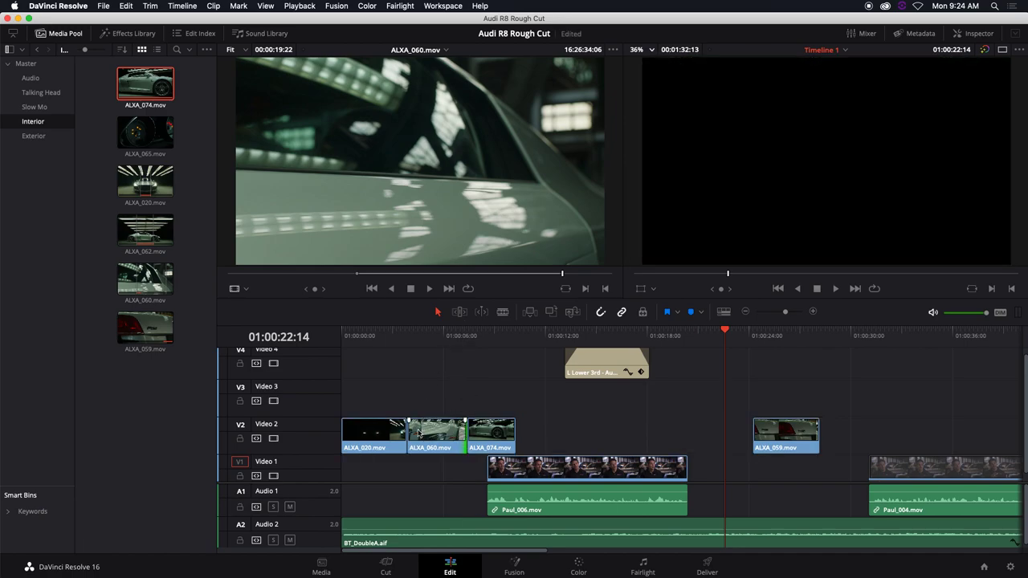
click(424, 337)
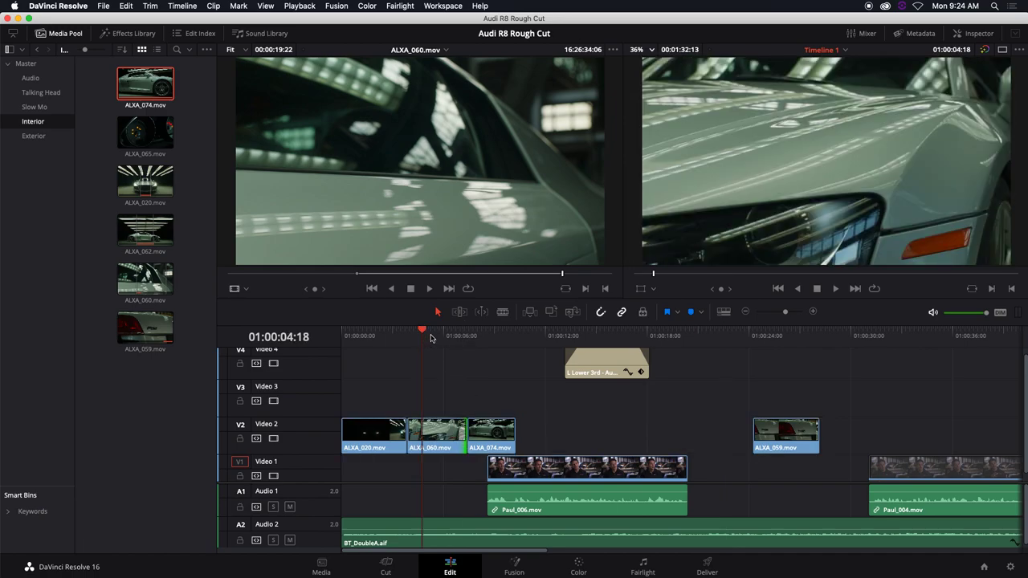
Open the timeline's ALXA_060.mov in the source viewer and review its later footage around 16:26:26:17
click(434, 437)
double_click(439, 441)
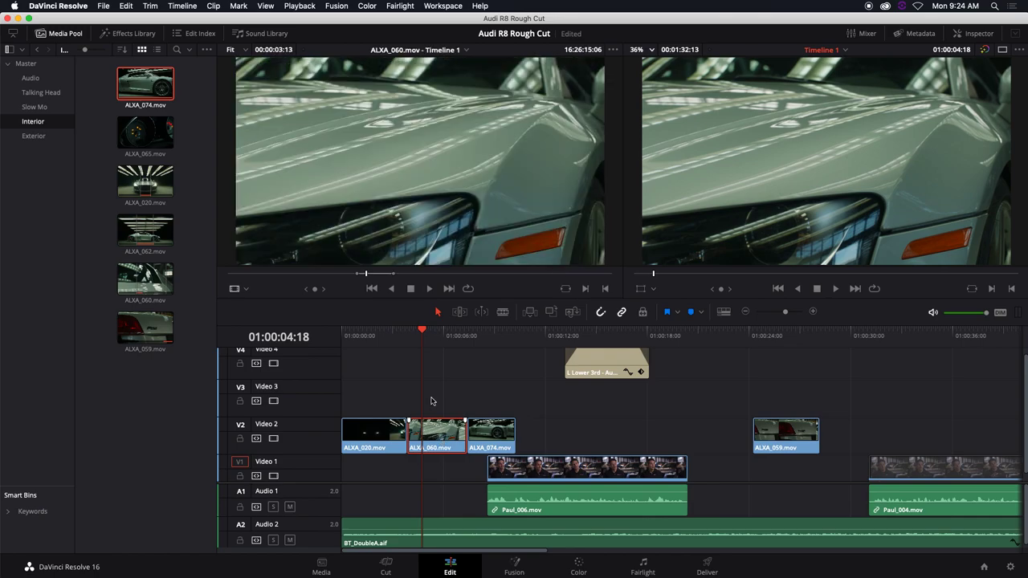
key(space)
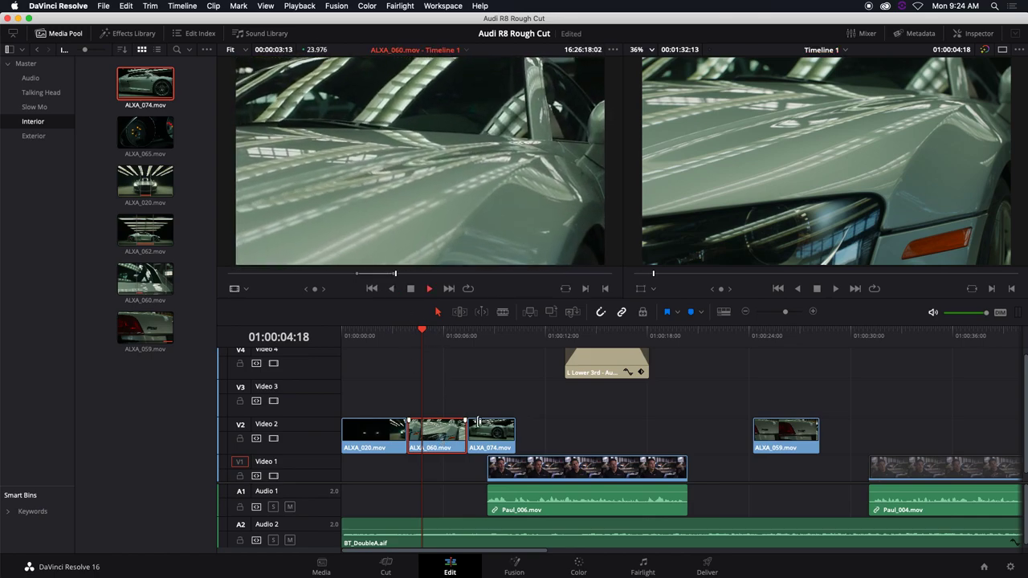
drag(406, 276, 484, 276)
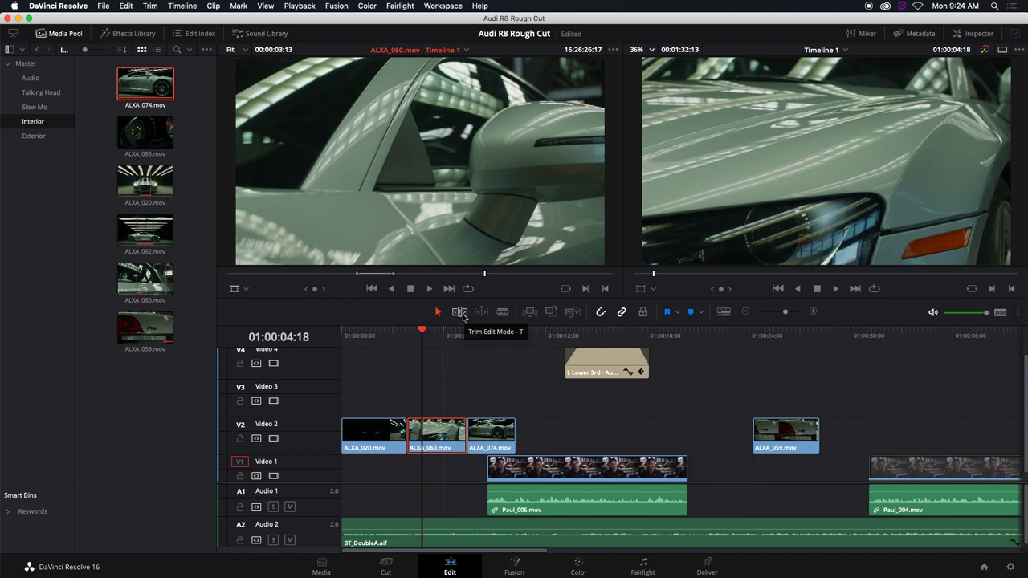
Slip ALXA_060.mov in Trim Edit Mode to bring the side-mirror footage to about 01:00:04:18, and play the opening
click(459, 312)
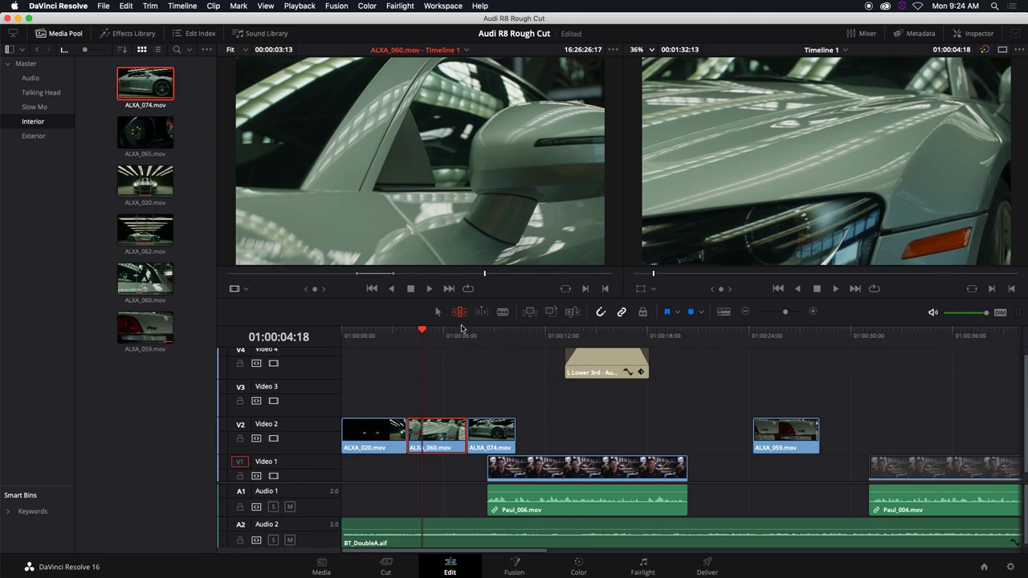
mouse_move(433, 434)
mouse_down()
mouse_move(423, 434)
mouse_move(443, 433)
mouse_move(415, 435)
mouse_up()
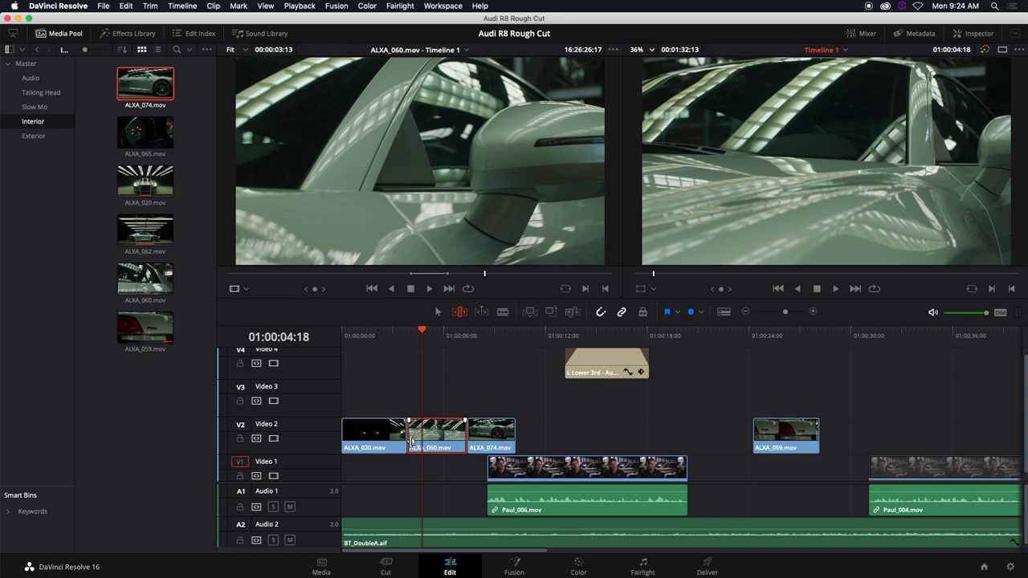
click(438, 312)
mouse_move(439, 428)
mouse_down()
mouse_move(439, 390)
mouse_move(734, 397)
mouse_move(439, 395)
mouse_move(439, 431)
mouse_up()
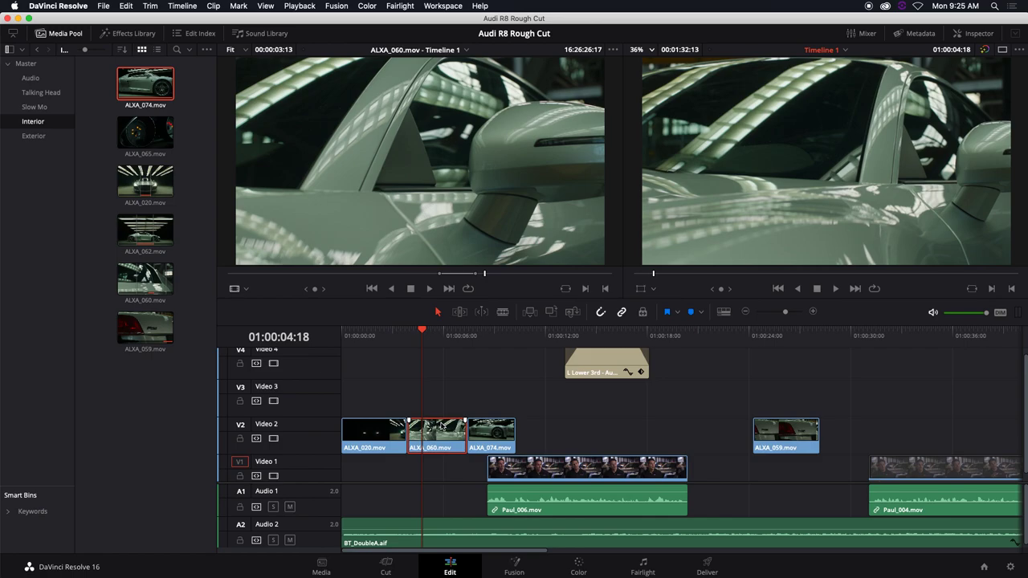
click(459, 311)
mouse_move(447, 433)
mouse_down()
mouse_move(422, 435)
mouse_move(432, 430)
mouse_up()
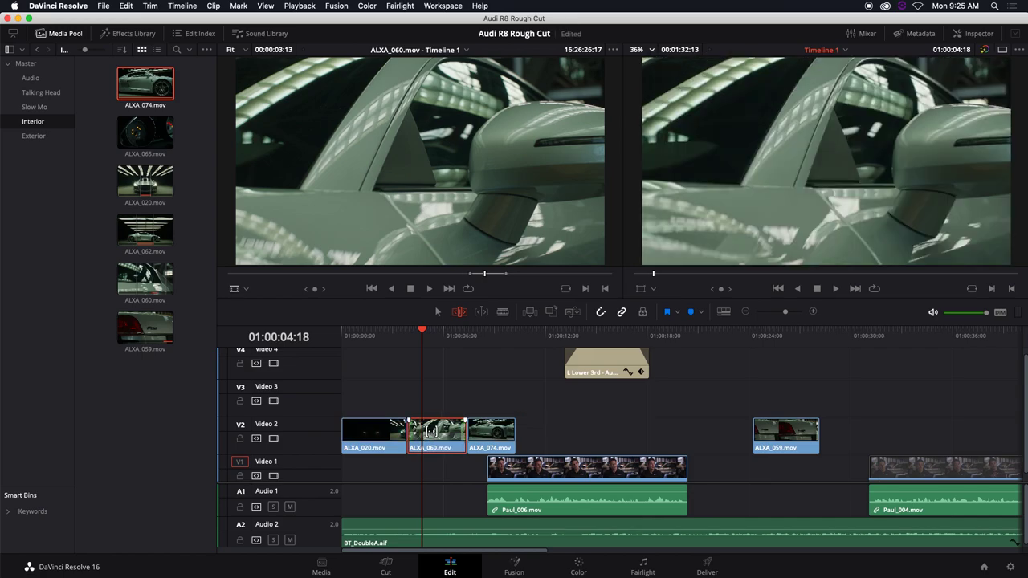
click(393, 330)
key(space)
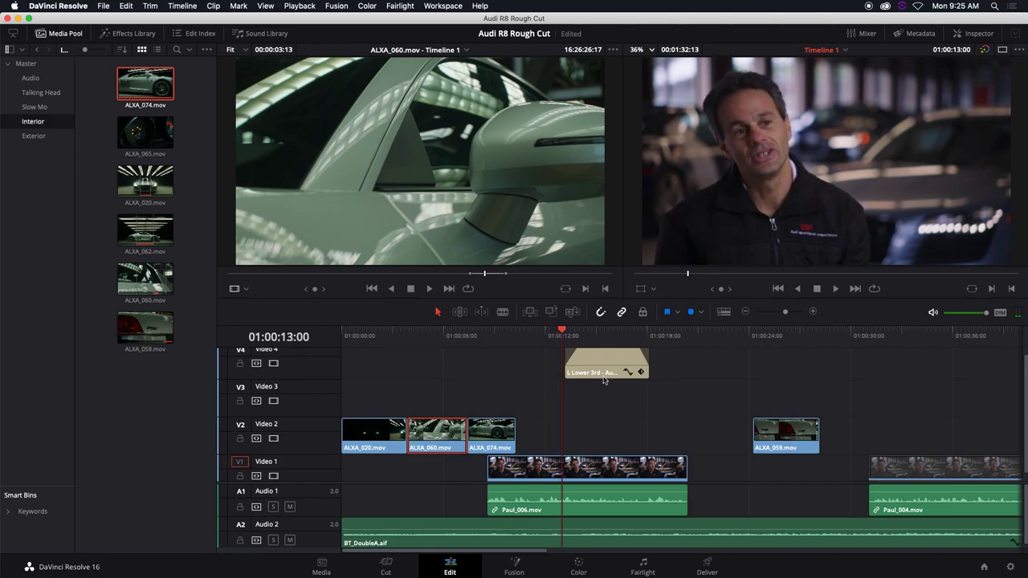
Move the lower-third title down to Video 3, starting where ALXA_074.mov ends, and play across it
drag(608, 367, 558, 367)
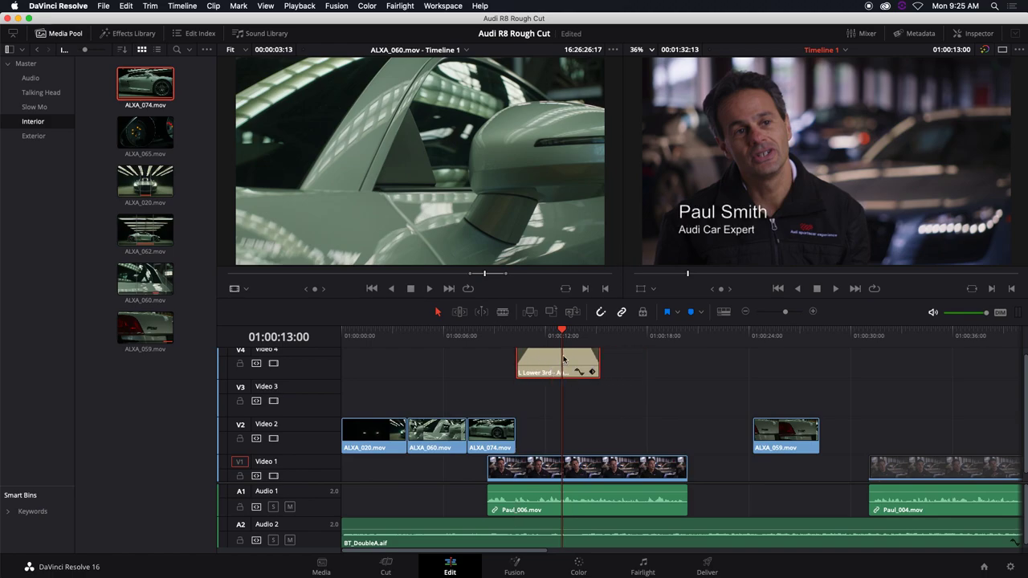
key(alt+Down)
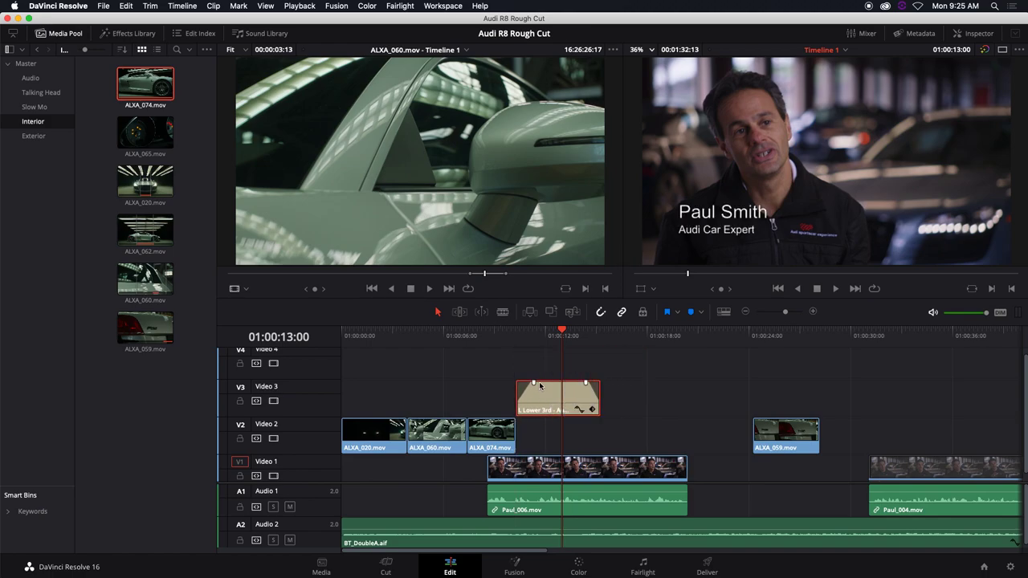
click(500, 337)
key(space)
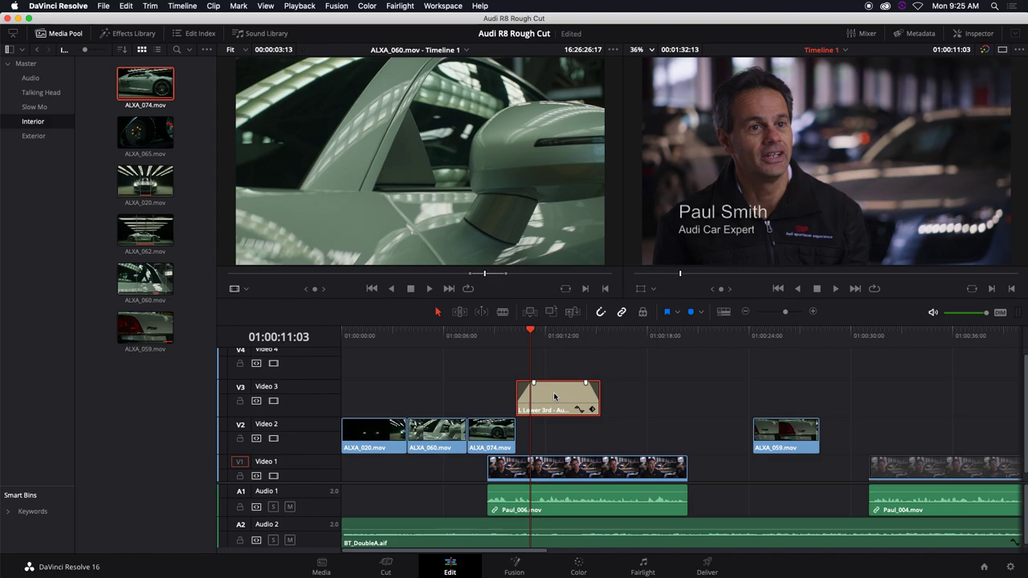
Shorten the lower-third title's fade-in and fade-out to about half a second and move its start to 01:00:10:22
mouse_move(536, 384)
mouse_down()
mouse_move(525, 383)
mouse_move(592, 383)
mouse_move(535, 397)
mouse_up()
drag(530, 334, 527, 334)
drag(556, 389, 567, 389)
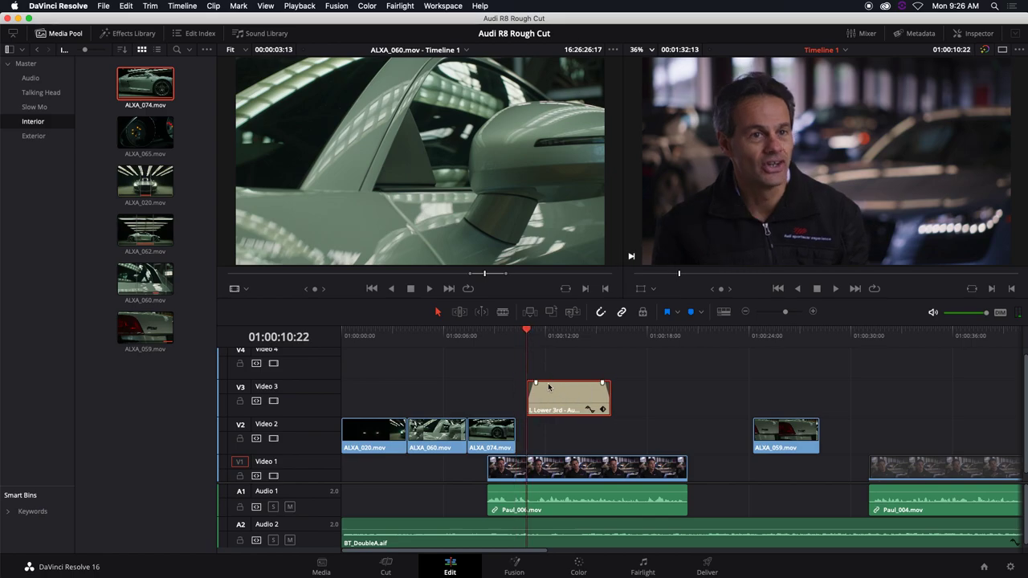
Play the timeline from ALXA_074.mov into the lower-third title to check the title's timing over the interview
click(480, 336)
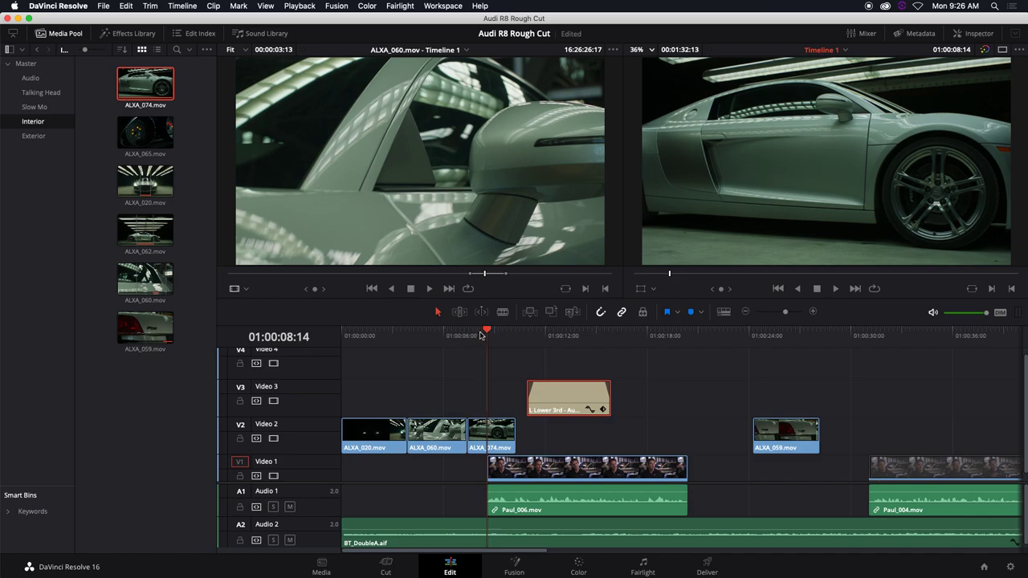
click(472, 335)
key(space)
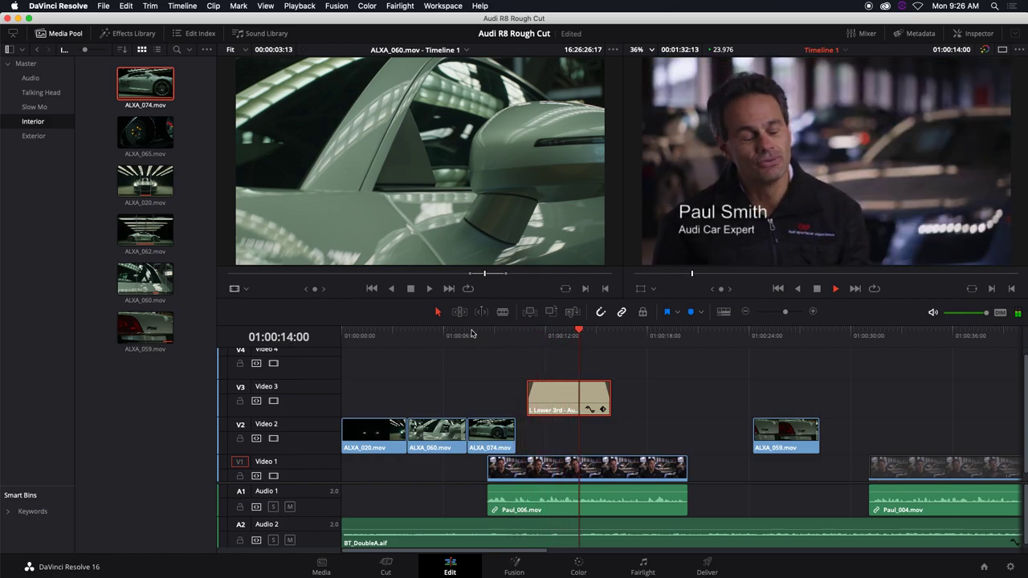
key(space)
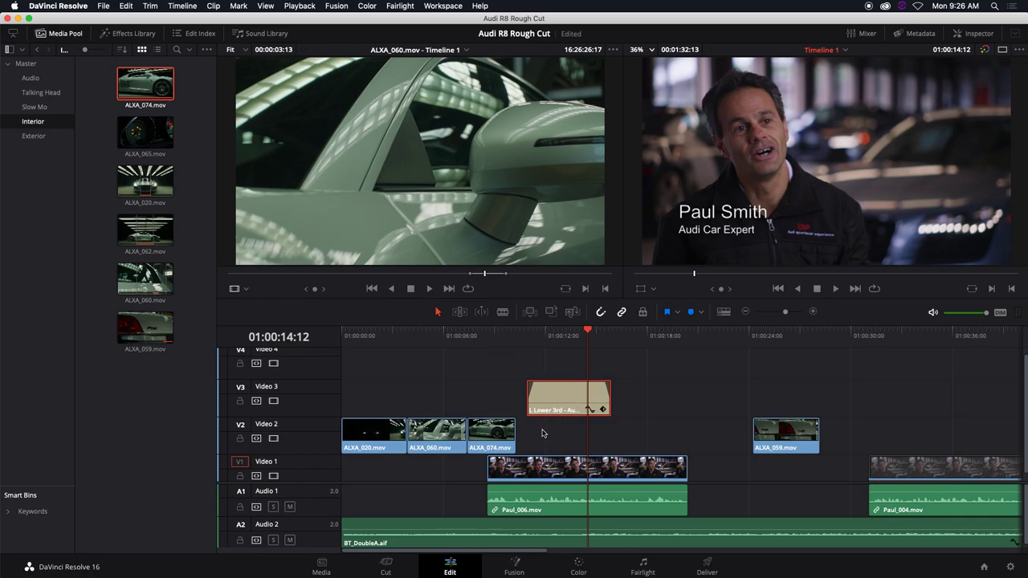
Move ALXA_059.mov 6:09 earlier on Video 2 to cover the end of Paul_006.mov, and extend its start slightly
drag(792, 440, 683, 426)
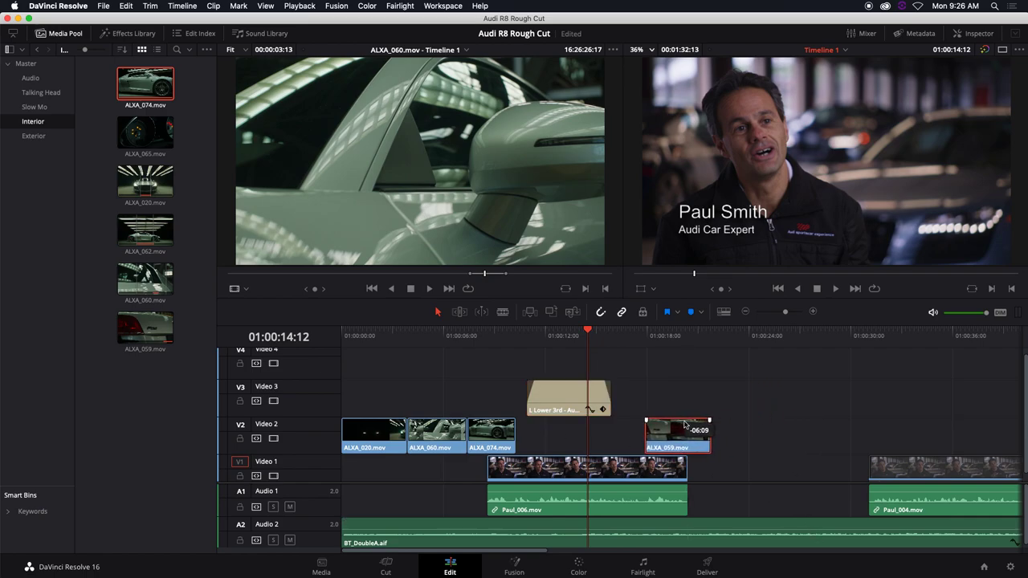
click(631, 336)
key(space)
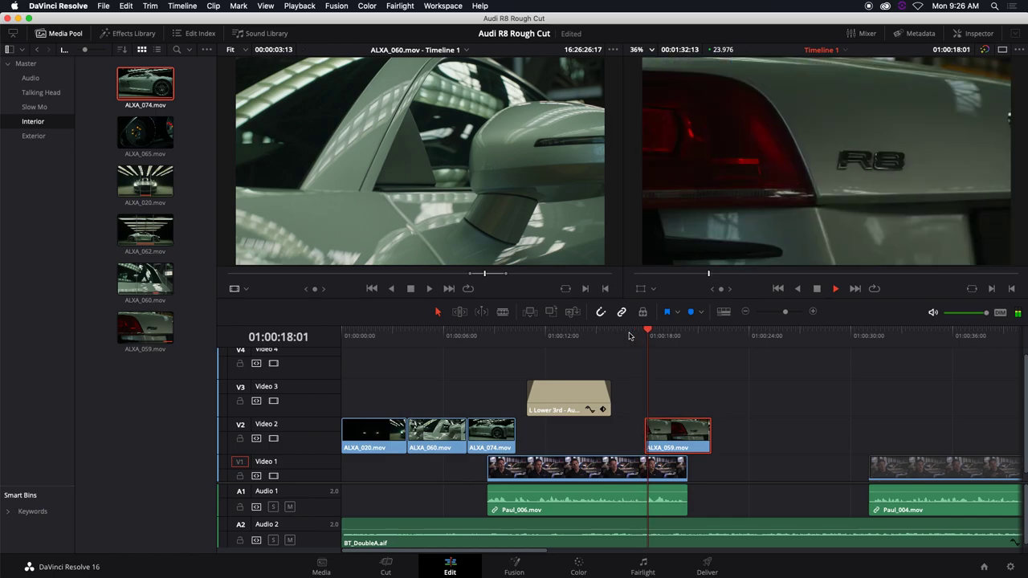
drag(644, 437, 718, 440)
Play ALXA_059.mov in the timeline, slip it in Trim Edit Mode to earlier body-panel footage, and replay it
key(t)
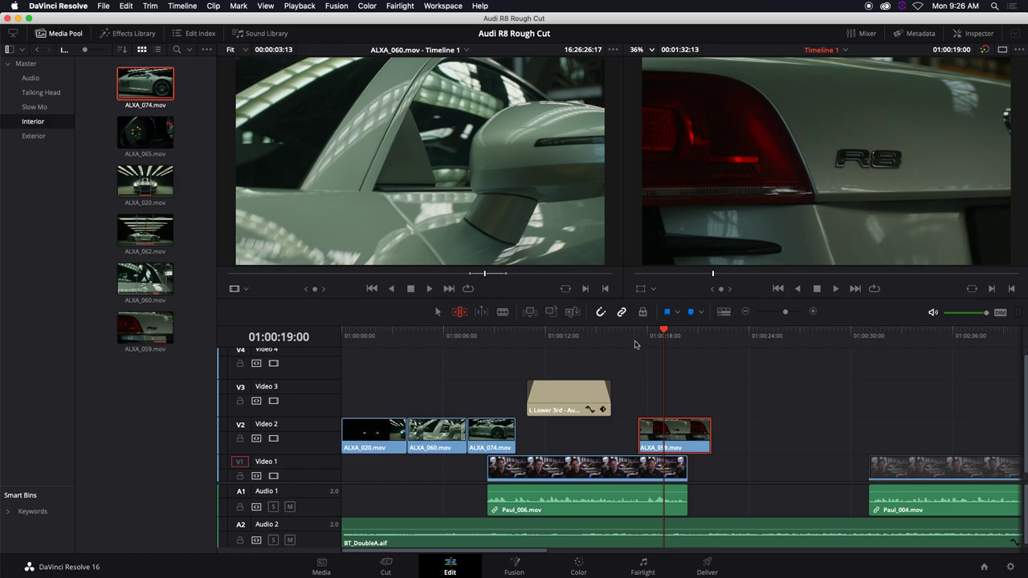
click(628, 336)
key(space)
key(space)
drag(670, 438, 835, 436)
click(632, 336)
key(space)
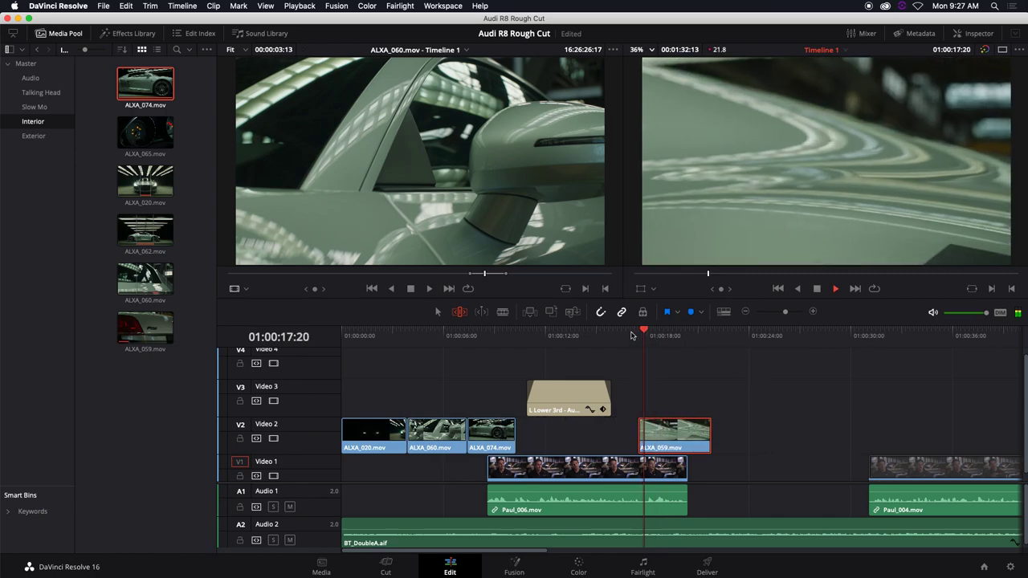
Slip ALXA_059.mov further to bring the red tail lights to about 01:00:18:05, playing it between adjustments
drag(692, 434, 615, 431)
click(624, 335)
key(space)
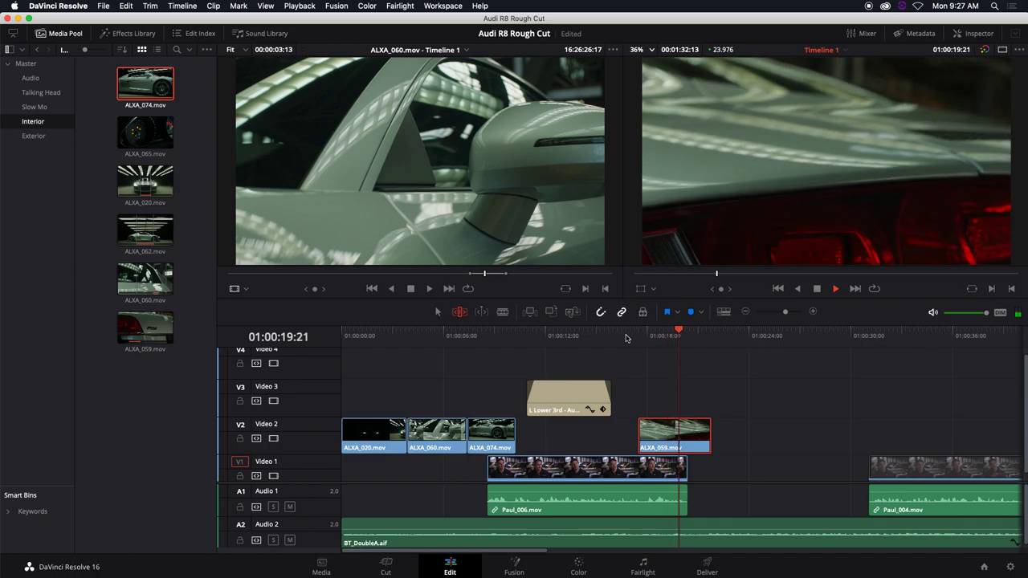
key(space)
mouse_move(679, 432)
mouse_down()
mouse_move(634, 432)
mouse_move(695, 438)
mouse_up()
click(629, 336)
key(space)
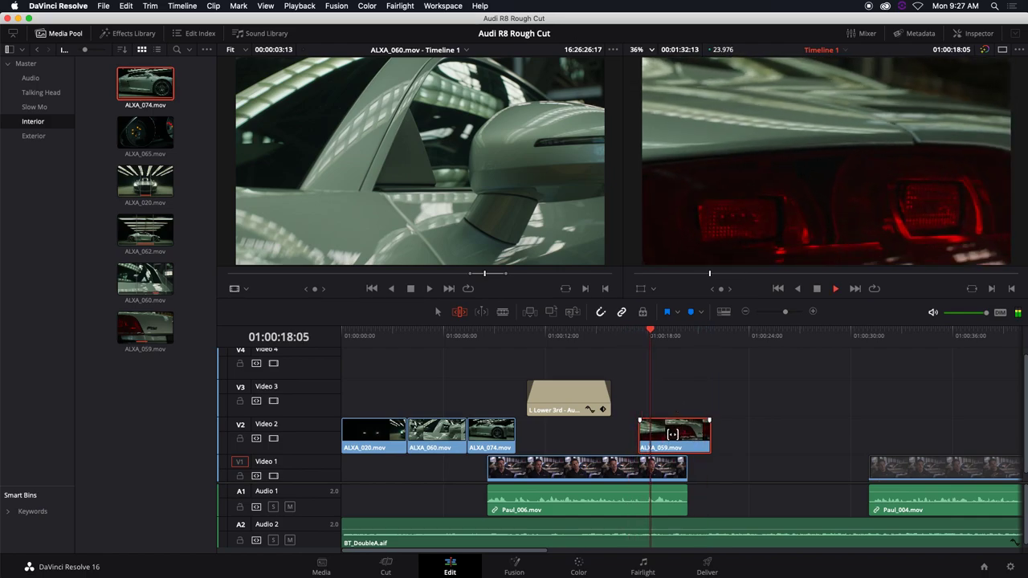
key(space)
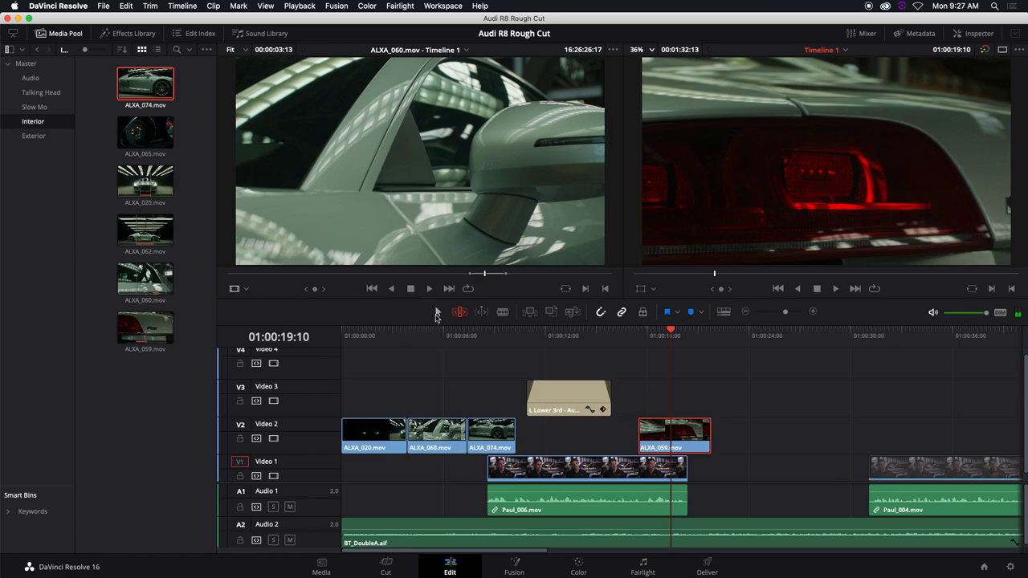
Move ALXA_059.mov about half a second earlier on Video 2 in Selection Mode and play past its end
drag(667, 436, 658, 438)
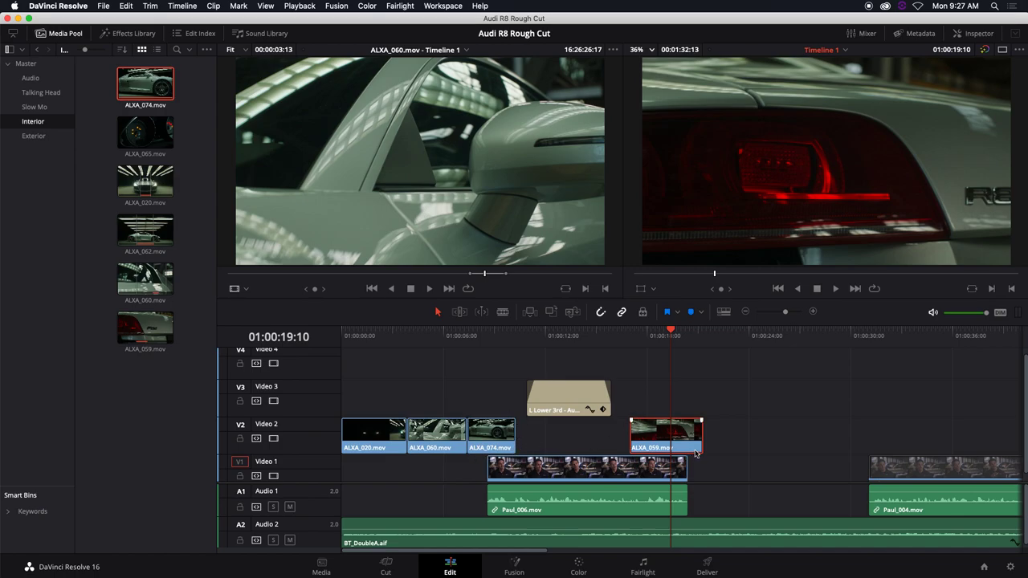
key(space)
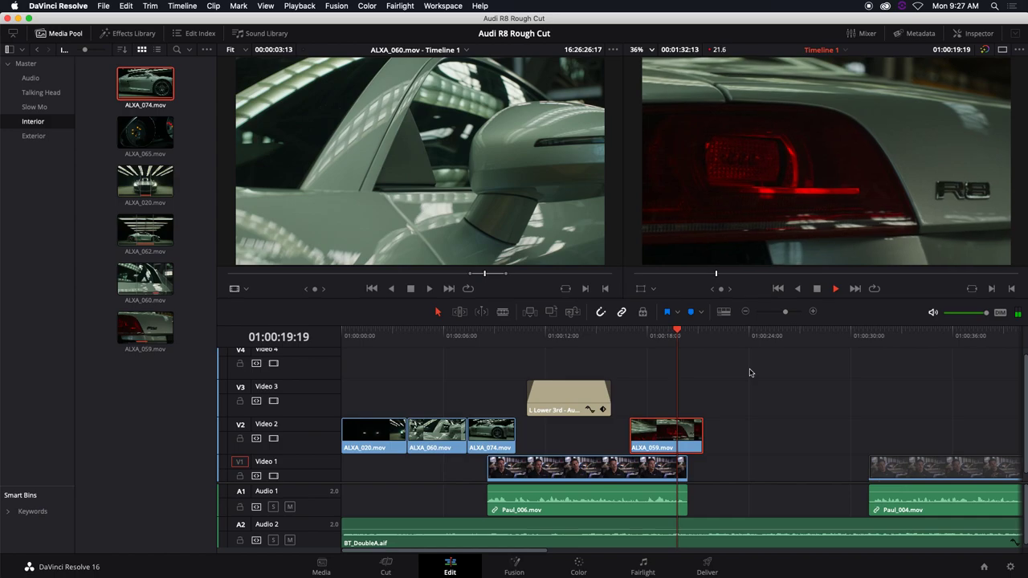
key(space)
Mark ALXA_004.mov from the Exterior bin between 09:12:27:13 and 09:12:33:00, place it after ALXA_059.mov on Video 2, and play the cut
click(34, 136)
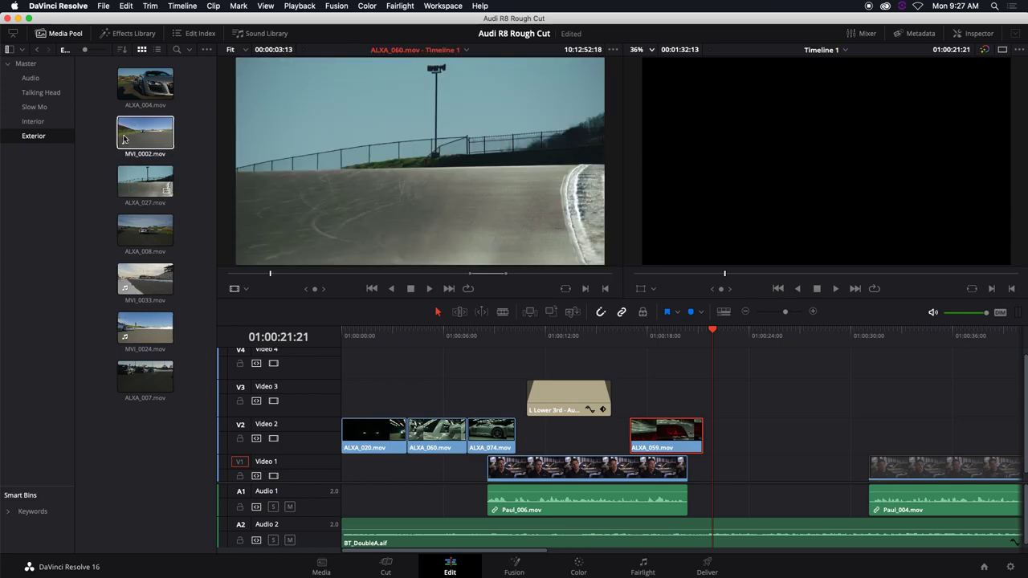
click(157, 99)
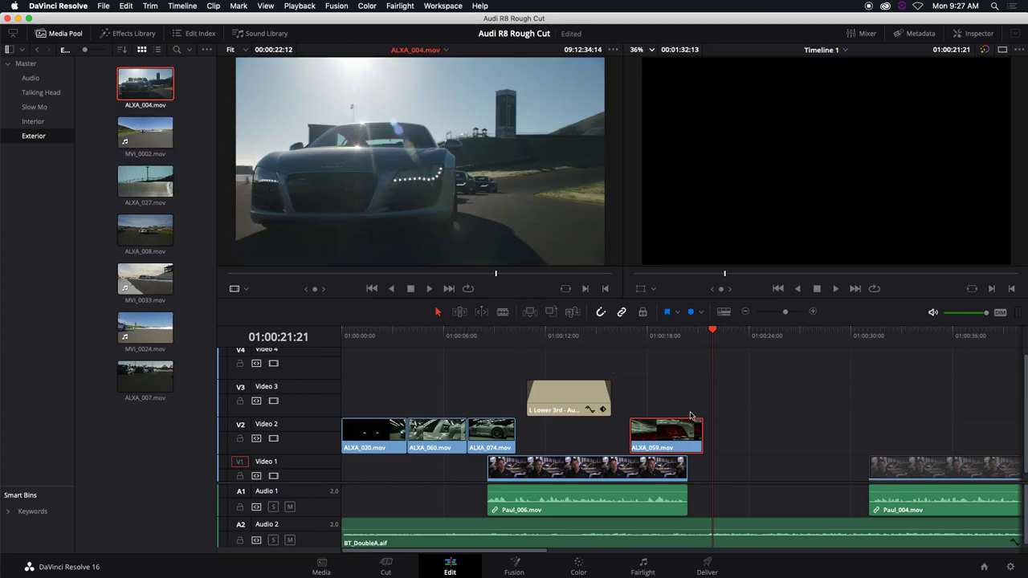
click(679, 335)
drag(496, 274, 380, 275)
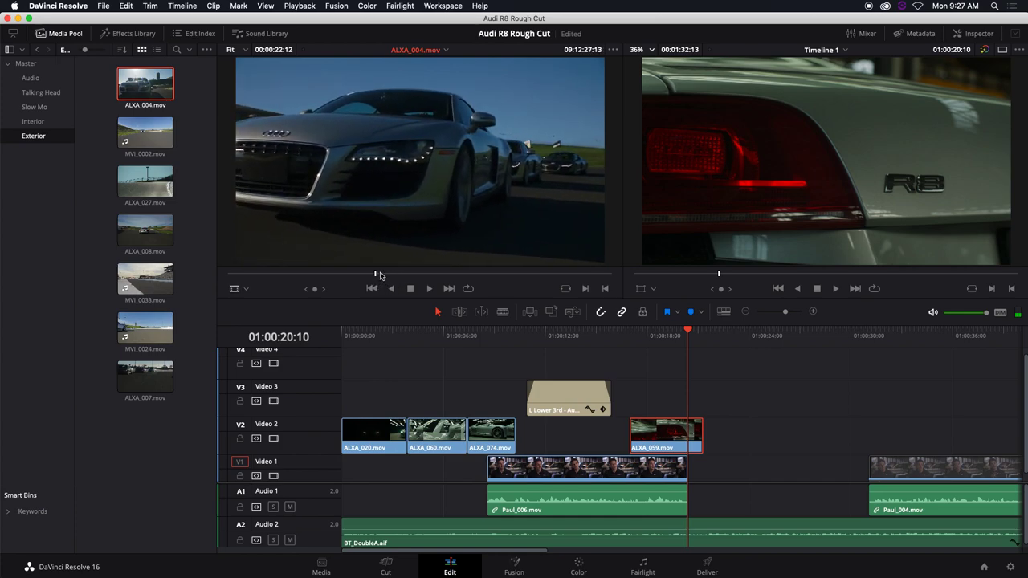
key(i)
drag(391, 277, 469, 276)
key(o)
drag(396, 184, 732, 412)
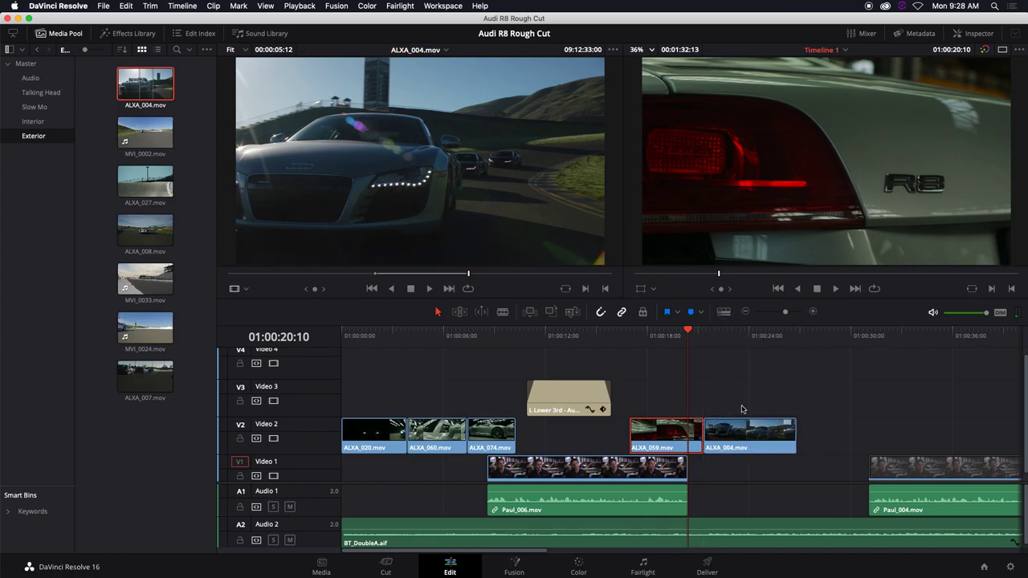
click(669, 333)
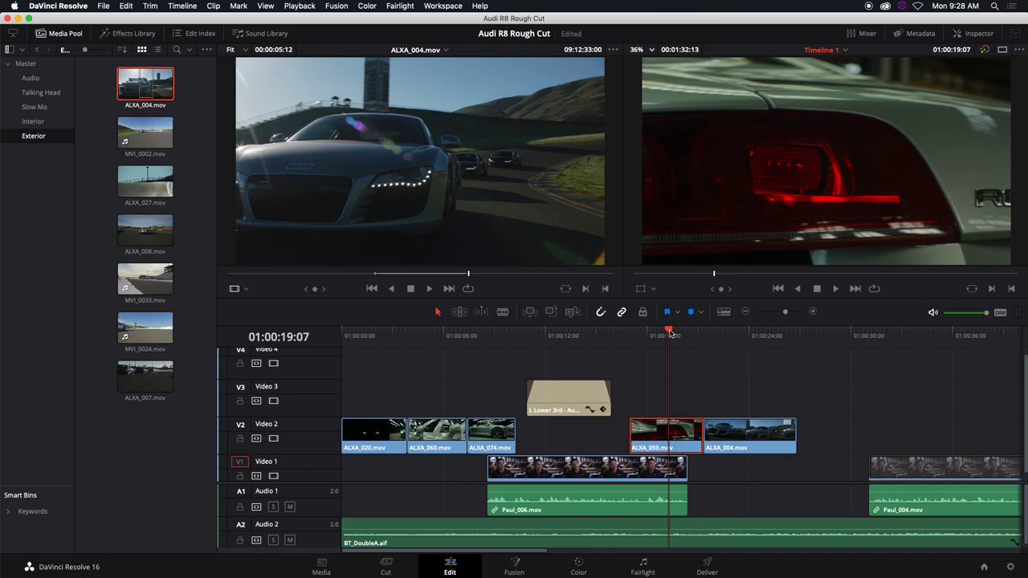
key(space)
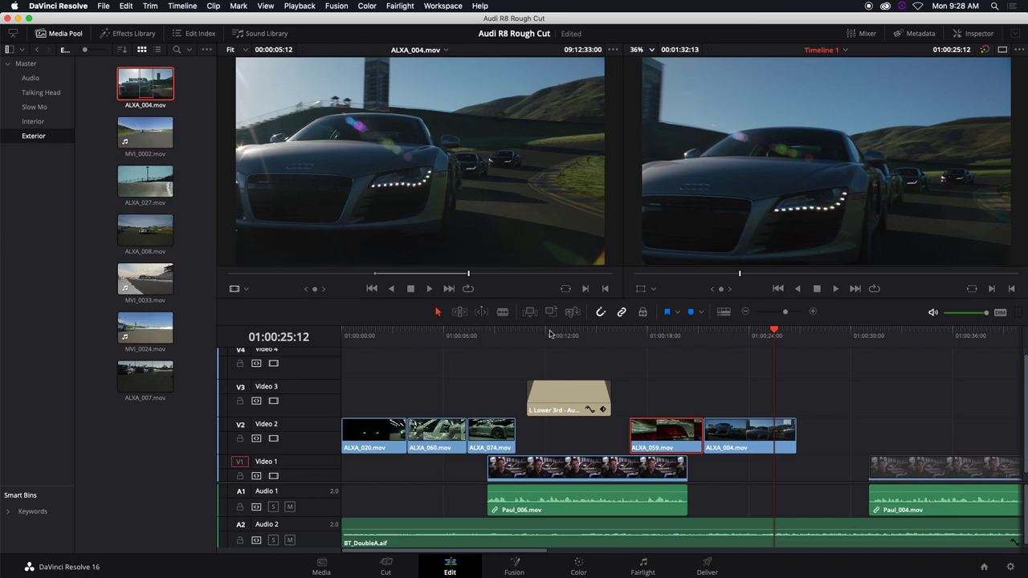
Review the footage of MVI_0002.mov and ALXA_007.mov in the source viewer for the next B-roll shot
click(147, 141)
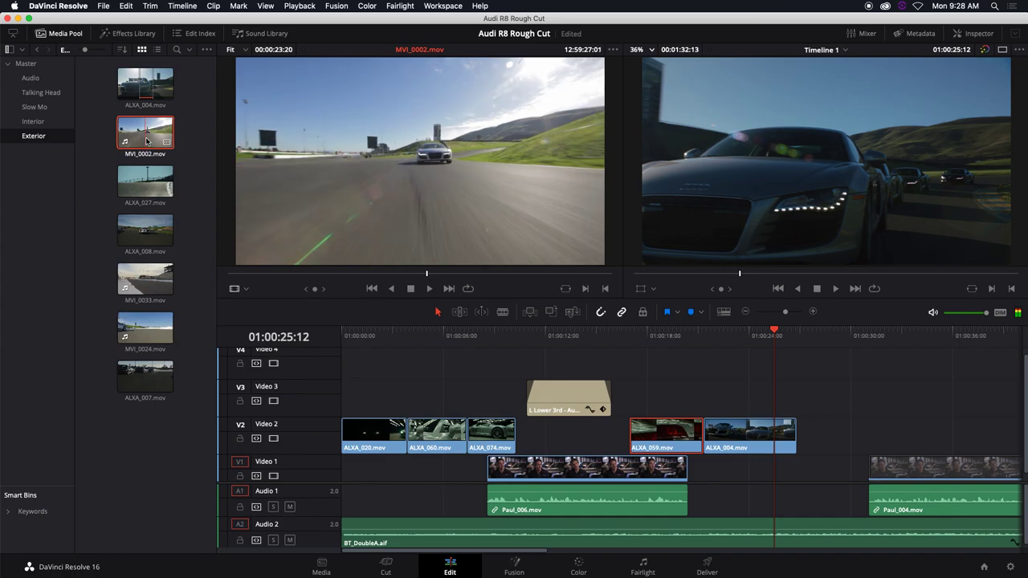
drag(503, 276, 279, 273)
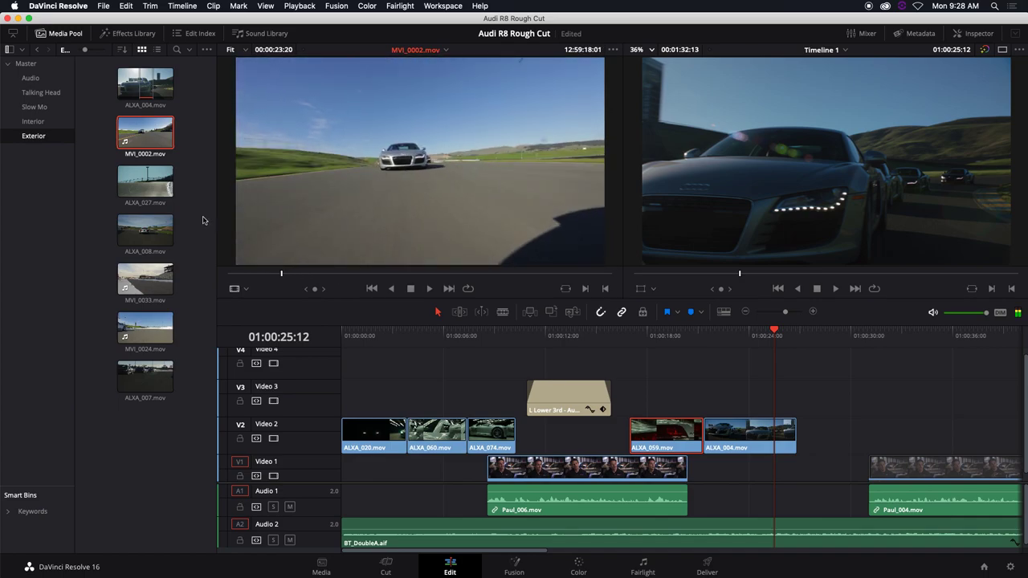
double_click(145, 376)
drag(456, 277, 356, 274)
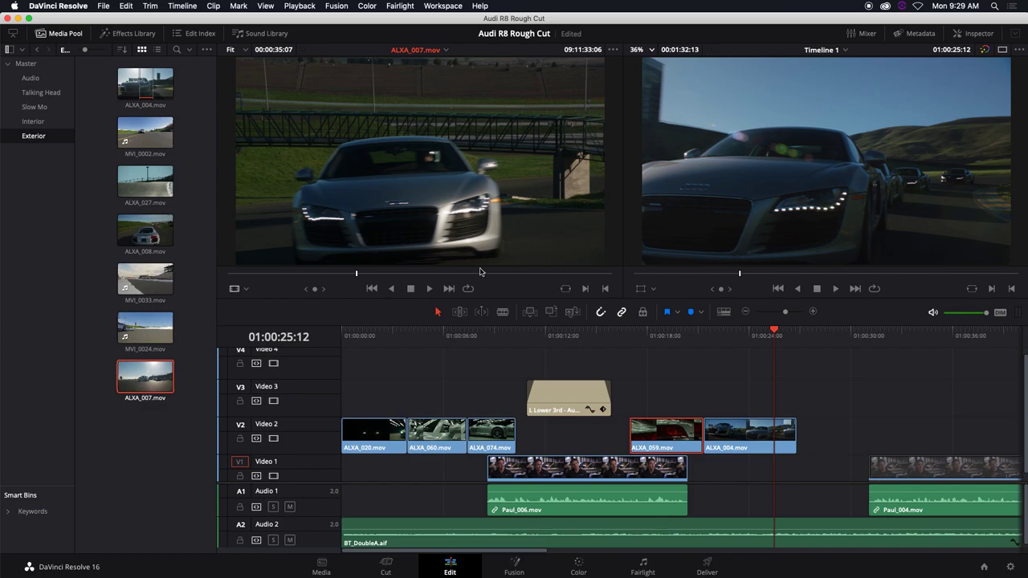
Mark a 3:17 section of ALXA_008.mov ending at 13:58:37:09 and place it directly after ALXA_004.mov on Video 2
click(145, 230)
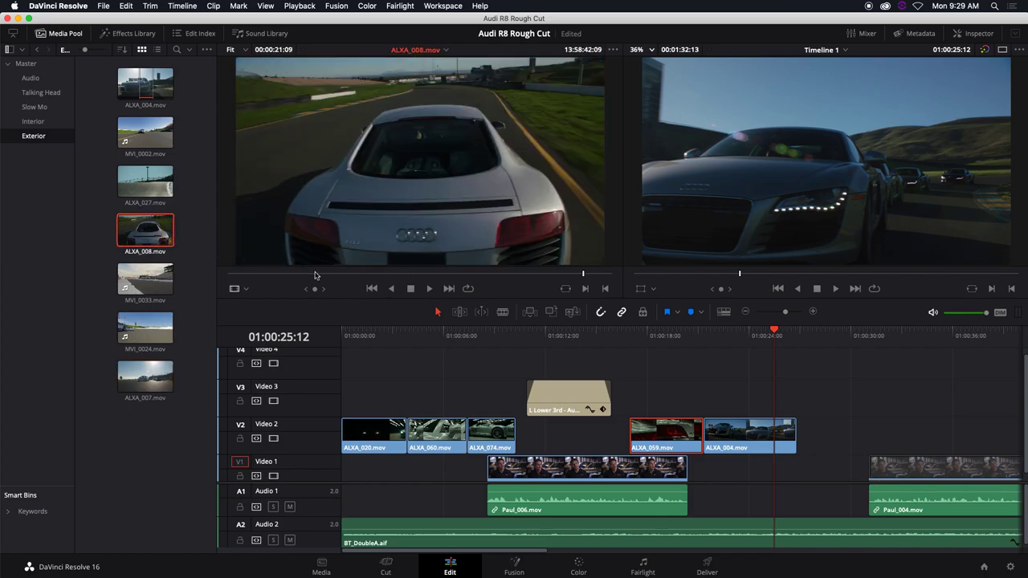
drag(411, 274, 493, 275)
key(i)
key(o)
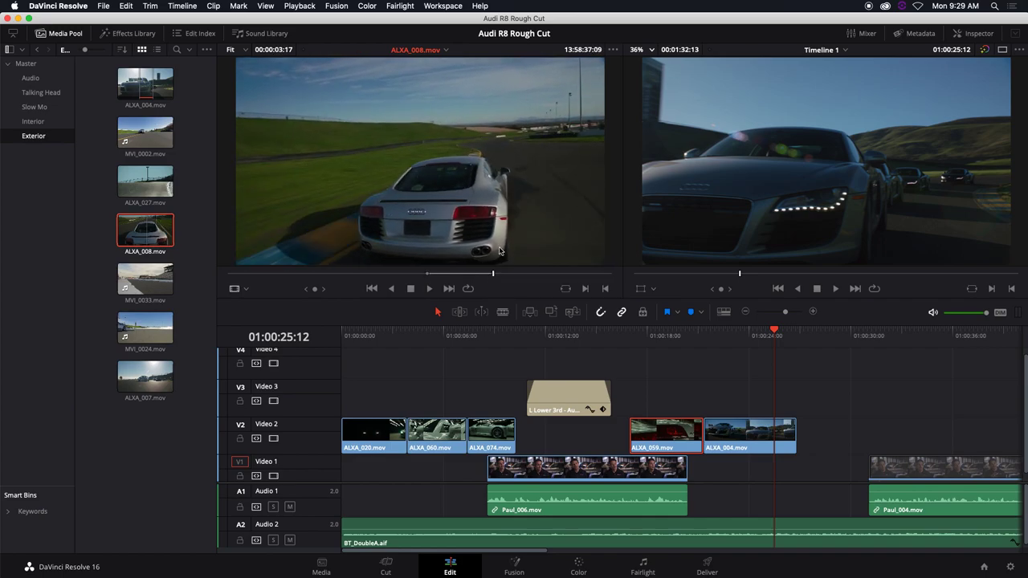
drag(404, 256, 797, 433)
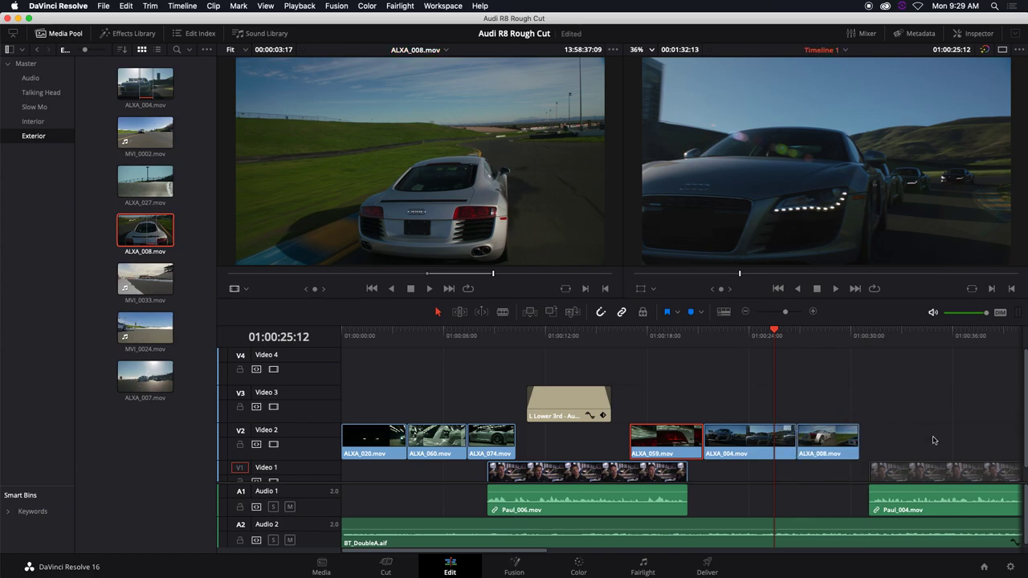
Place ALXA_027.mov after ALXA_008.mov on Video 2, starting from source 10:12:58:02, and trim its end to about 01:00:33:20
double_click(137, 187)
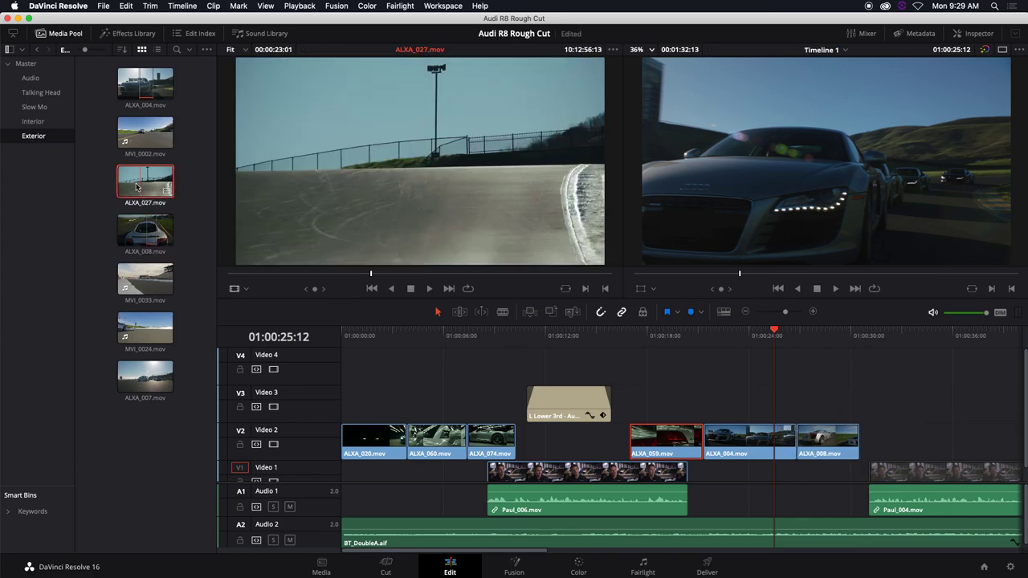
click(346, 273)
drag(348, 280, 396, 279)
drag(392, 209, 859, 442)
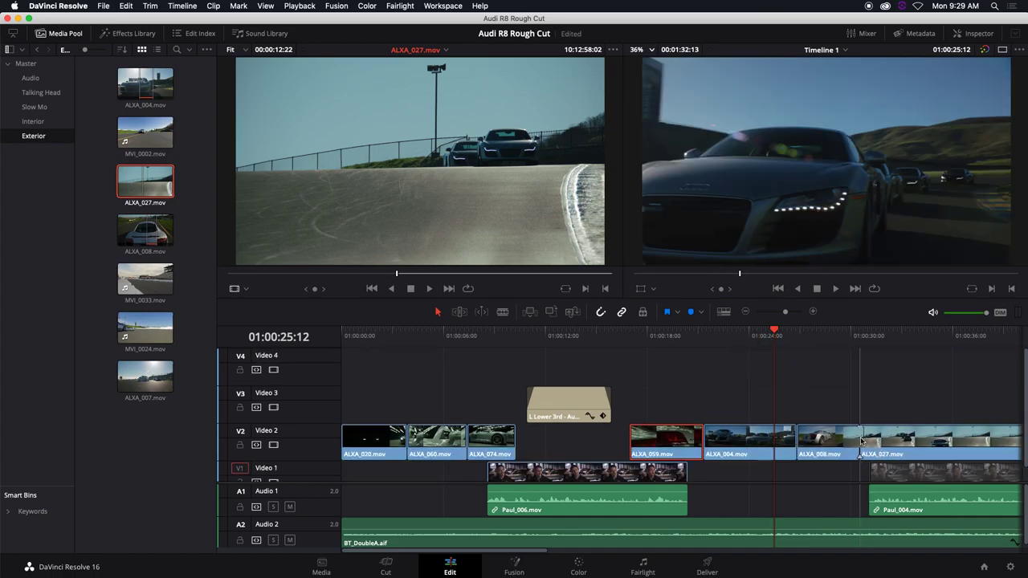
drag(454, 551, 575, 551)
drag(672, 443, 510, 444)
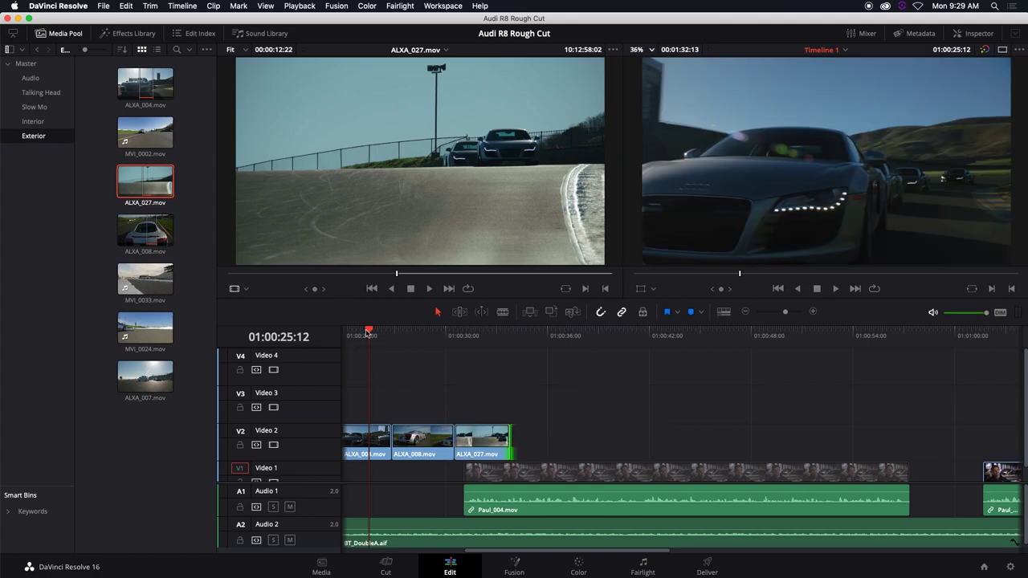
Play the timeline from about 01:00:18 through the exterior B-roll and on into the Paul_004.mov interview audio
drag(367, 334, 338, 338)
click(645, 337)
key(space)
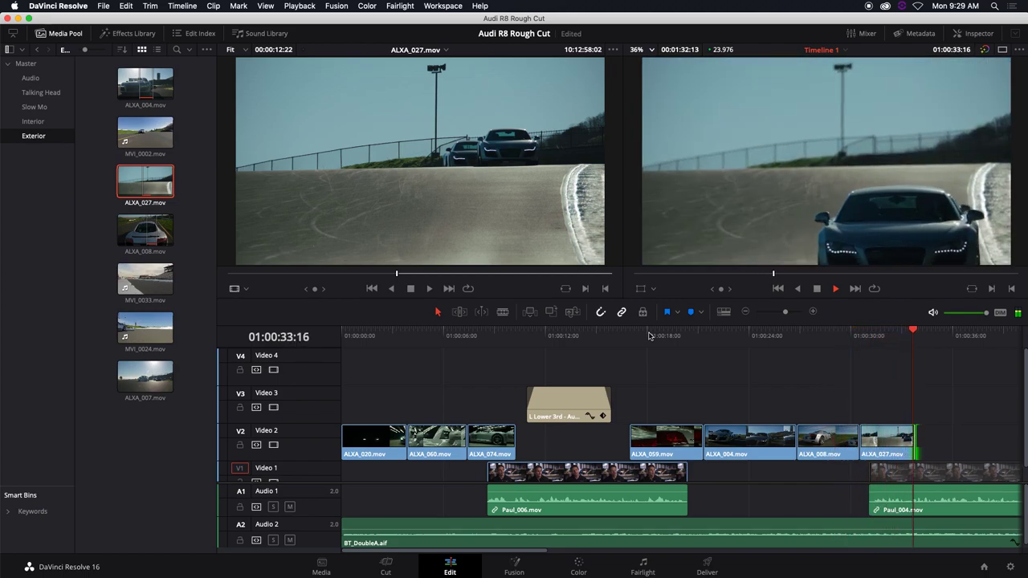
key(space)
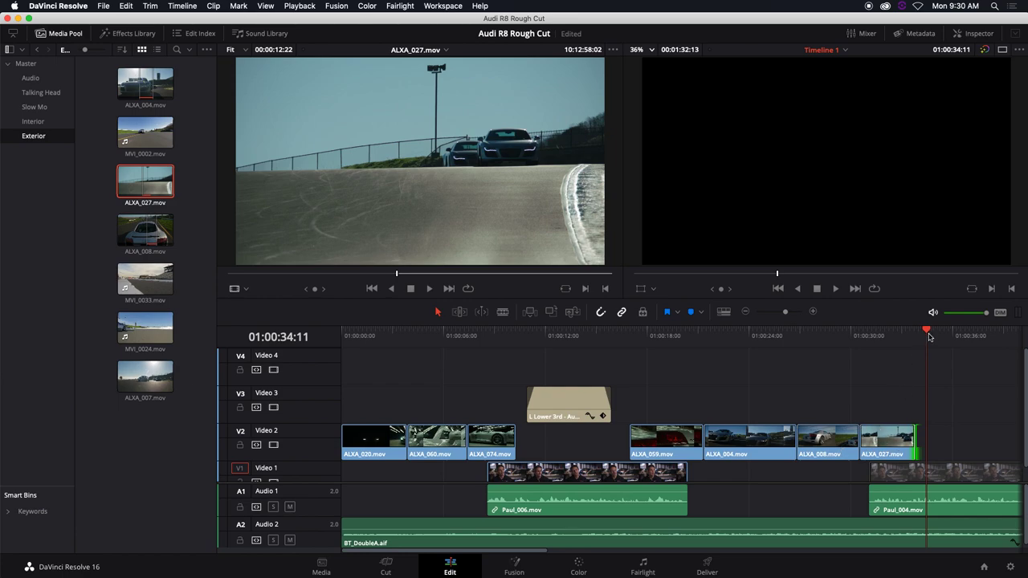
drag(518, 553, 635, 554)
key(space)
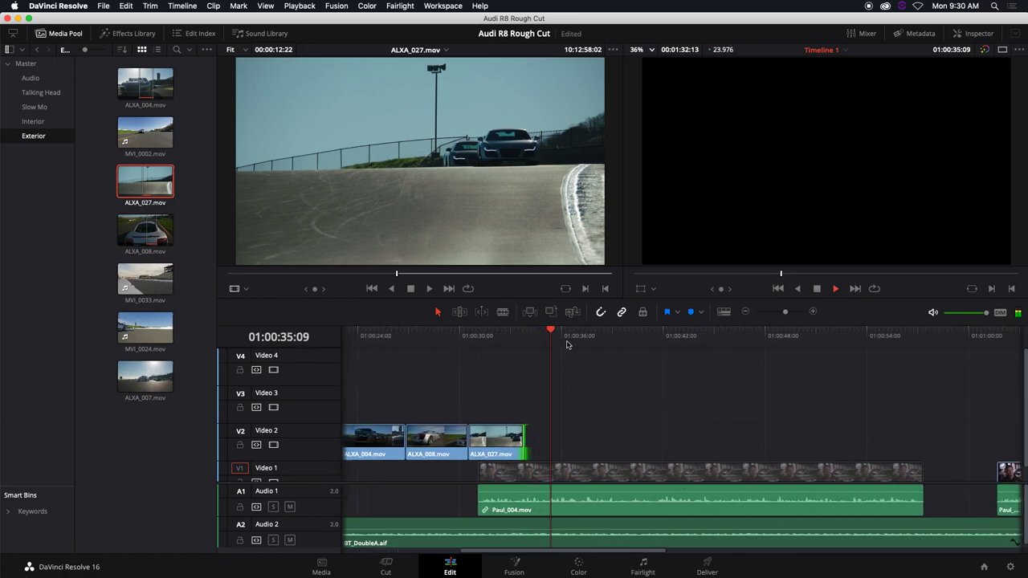
key(space)
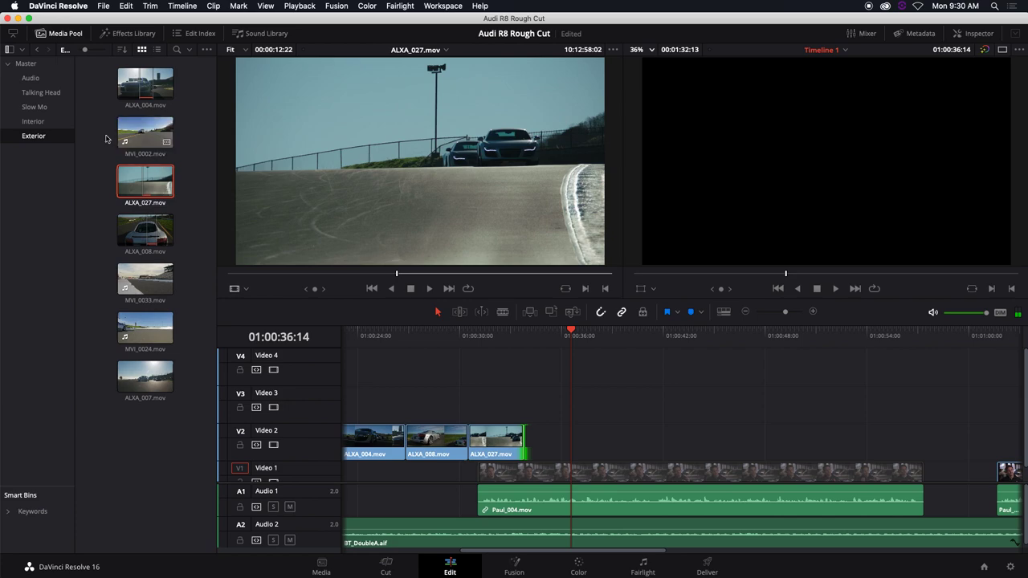
Open the Slow Mo bin and play the timeline from the end of ALXA_027.mov at 01:00:33:20
click(35, 107)
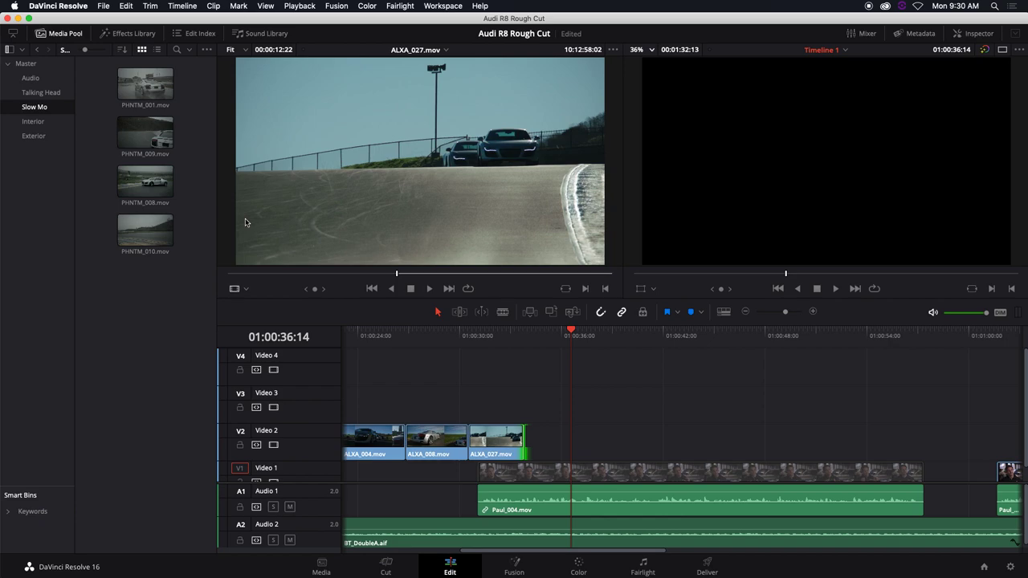
mouse_move(578, 334)
mouse_down()
mouse_move(701, 334)
mouse_move(586, 334)
mouse_up()
click(526, 341)
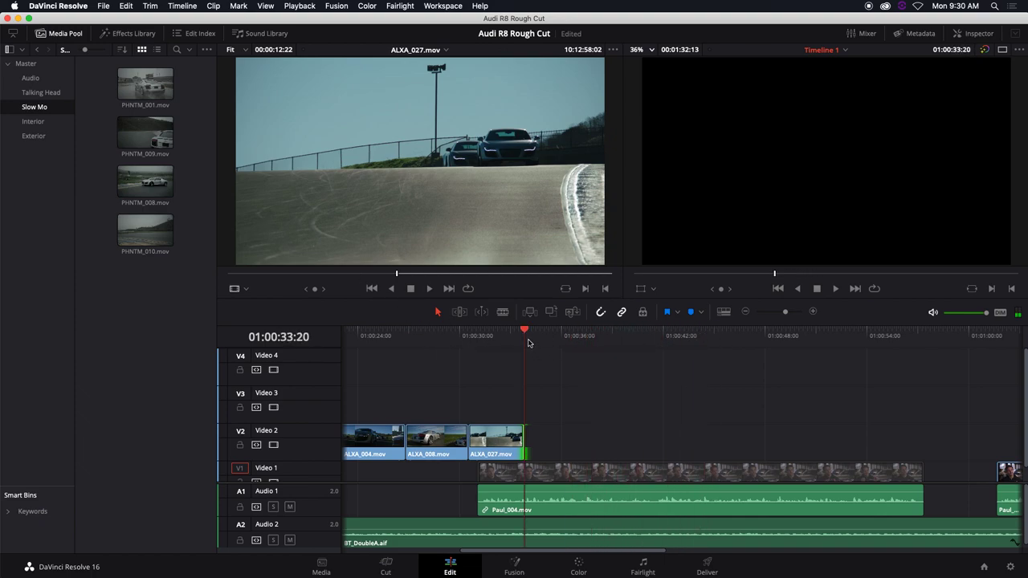
key(space)
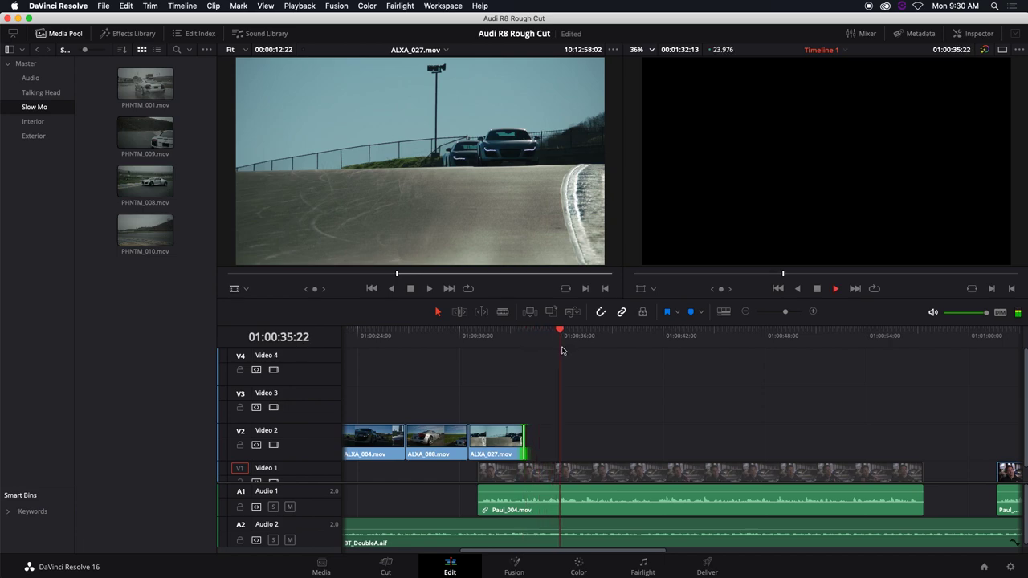
Mark the section of PHNTM_008.mov from 16:12:05:10 to 16:12:28:08 in the source viewer
click(141, 194)
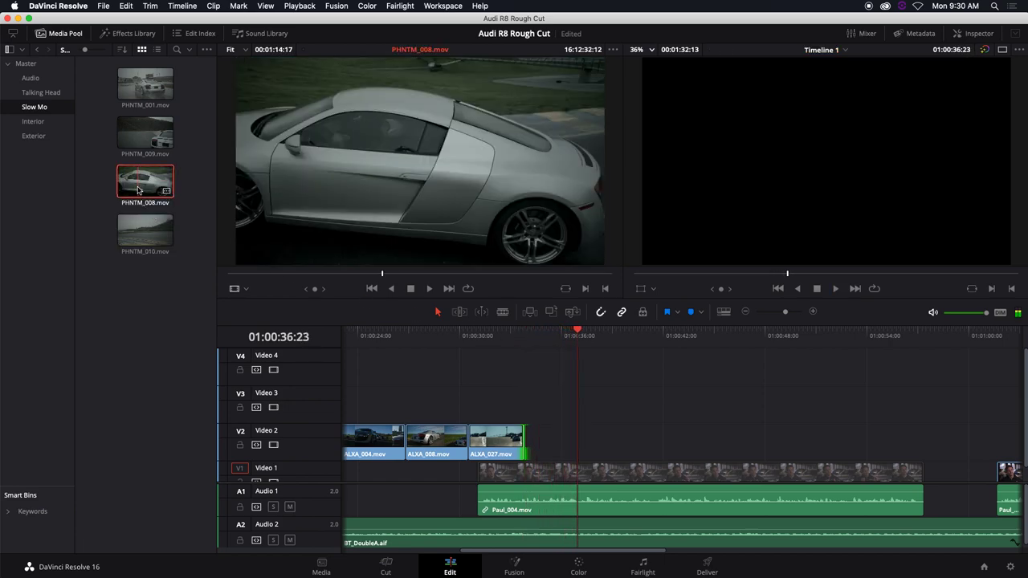
drag(342, 277, 310, 275)
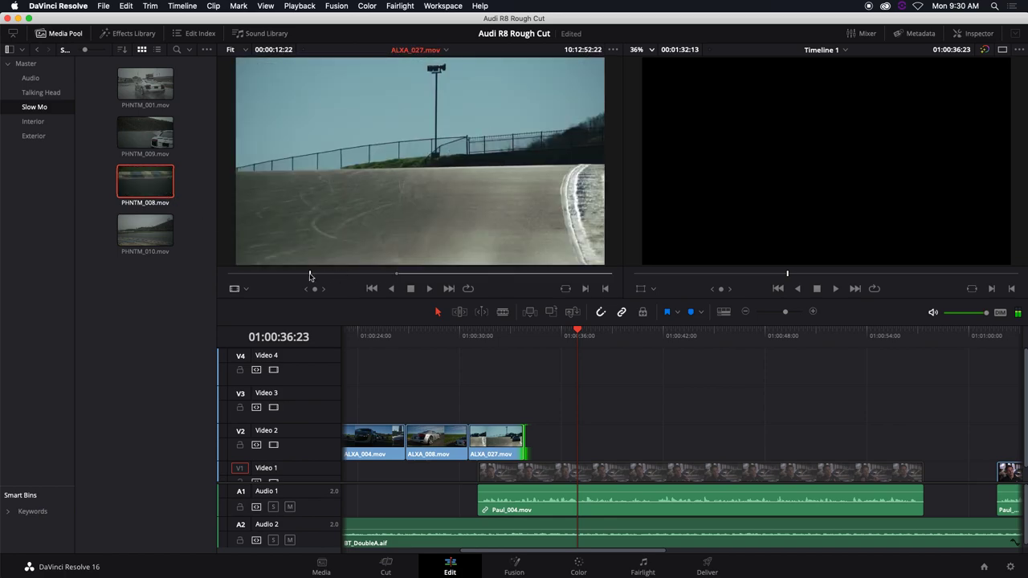
double_click(132, 183)
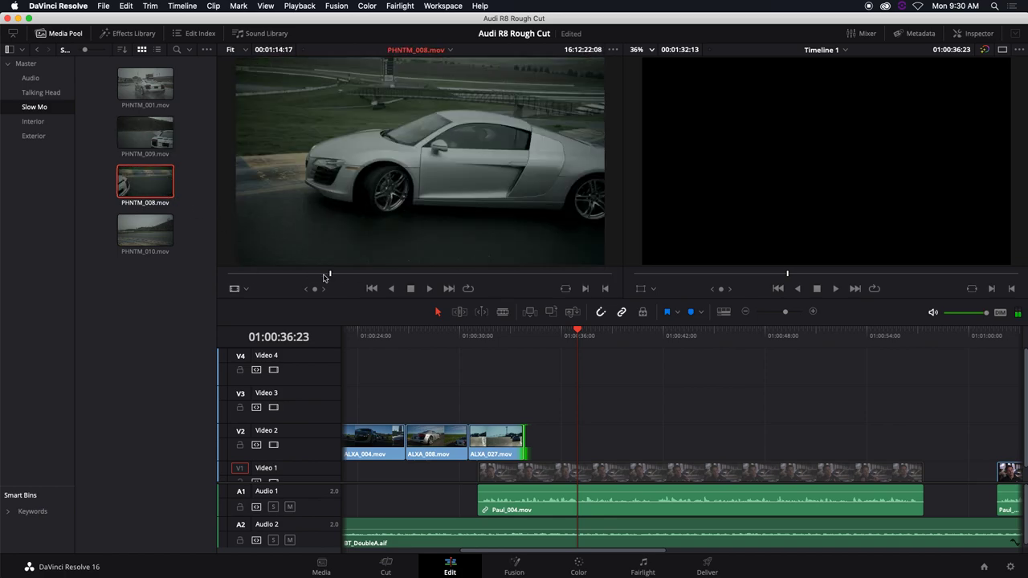
mouse_move(249, 275)
mouse_down()
mouse_move(233, 276)
mouse_move(243, 275)
mouse_up()
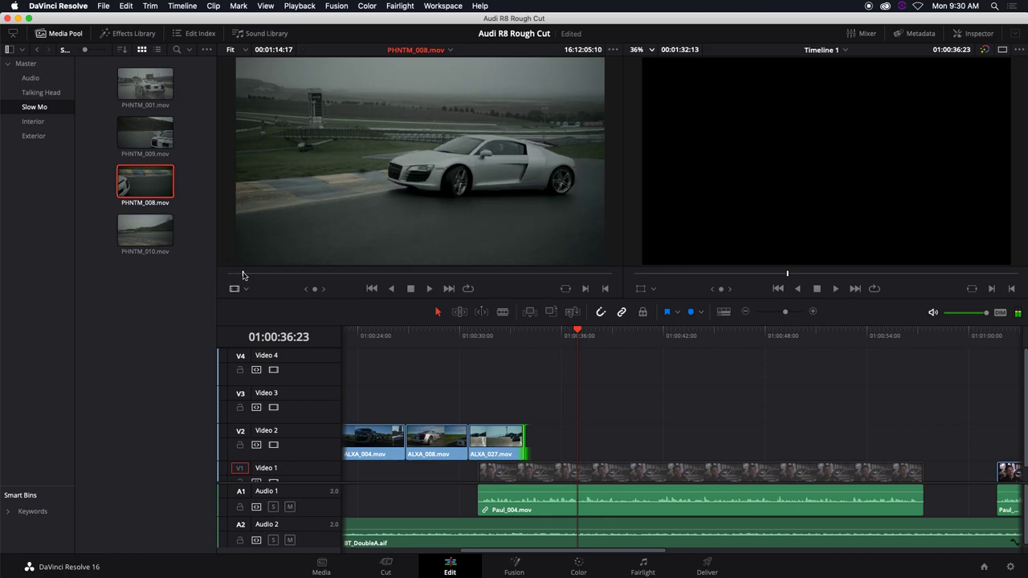
key(i)
drag(347, 275, 361, 275)
key(o)
Place the marked PHNTM_008.mov directly after ALXA_027.mov on Video 2, trim its end to about 01:00:40, and play it back
drag(365, 236, 529, 436)
drag(908, 436, 631, 446)
click(535, 336)
key(space)
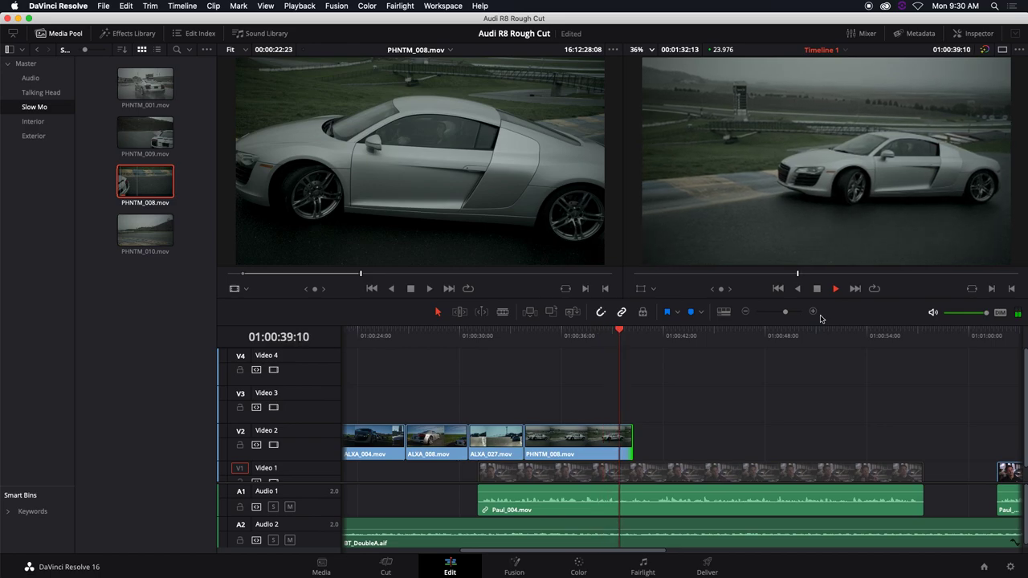
key(space)
Mark a 19:22 section of PHNTM_009.mov ending at 12:06:13:22 and place it directly after PHNTM_008.mov on Video 2
double_click(148, 135)
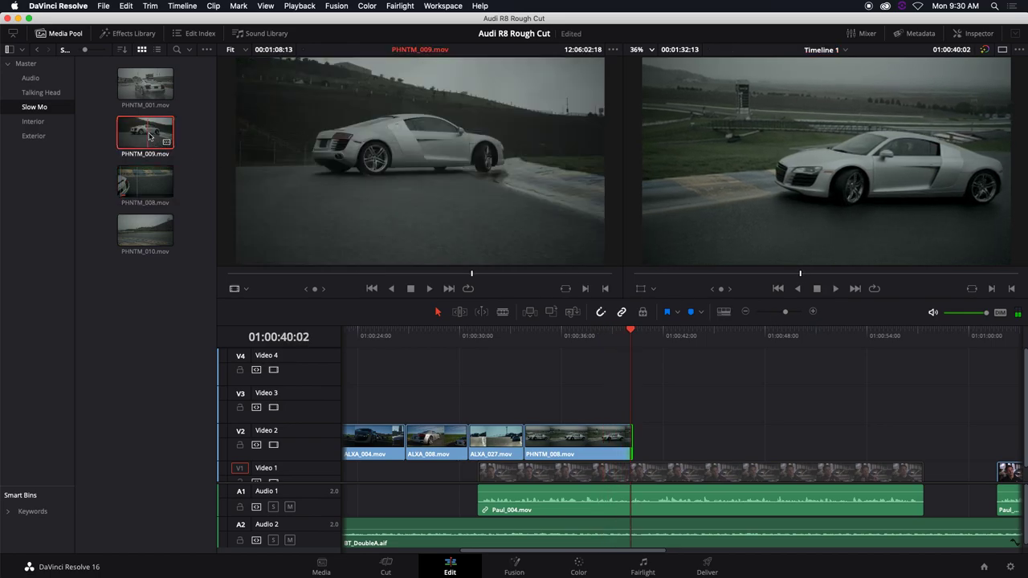
drag(435, 275, 432, 278)
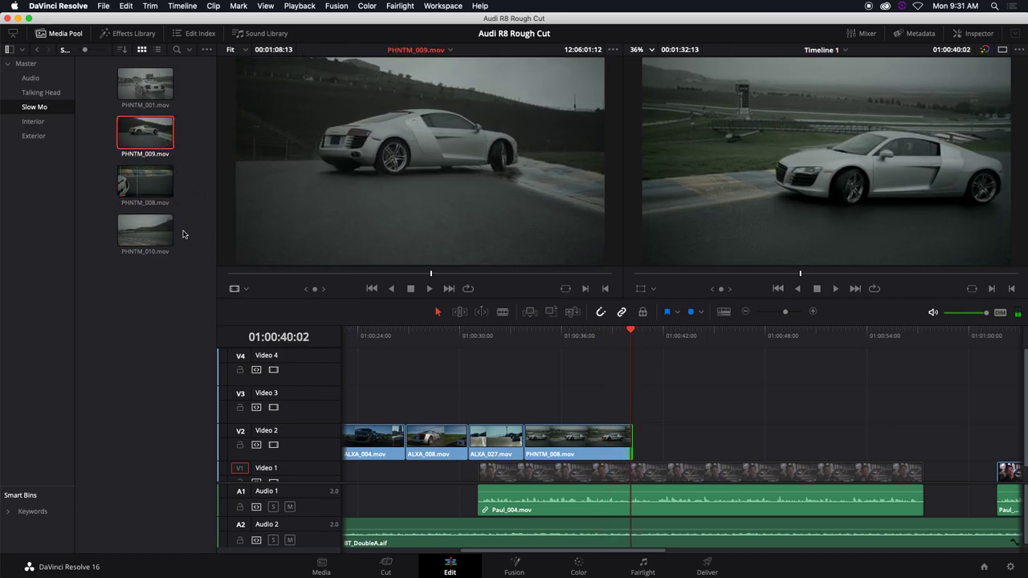
double_click(145, 231)
double_click(144, 135)
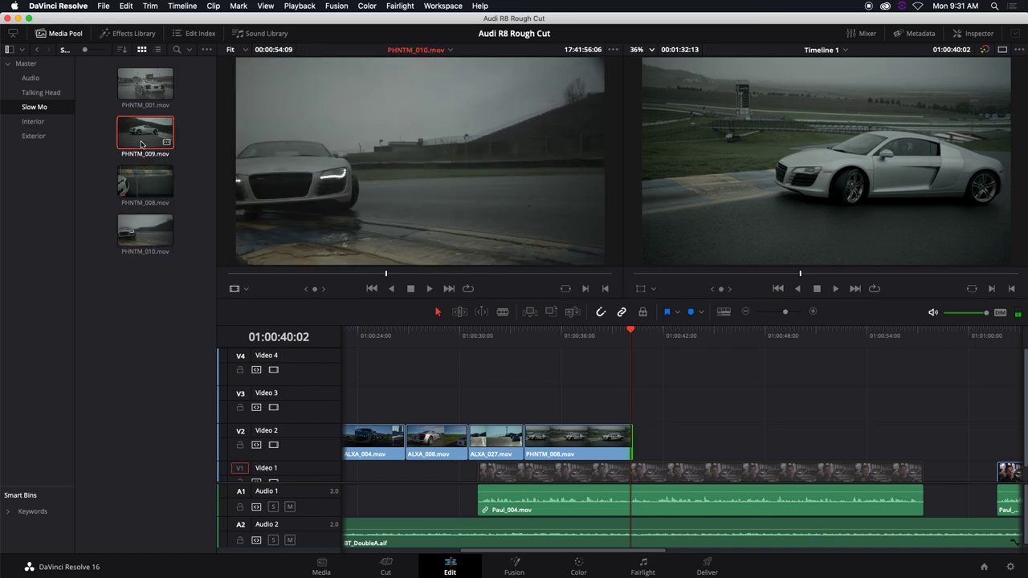
drag(399, 275, 640, 441)
key(i)
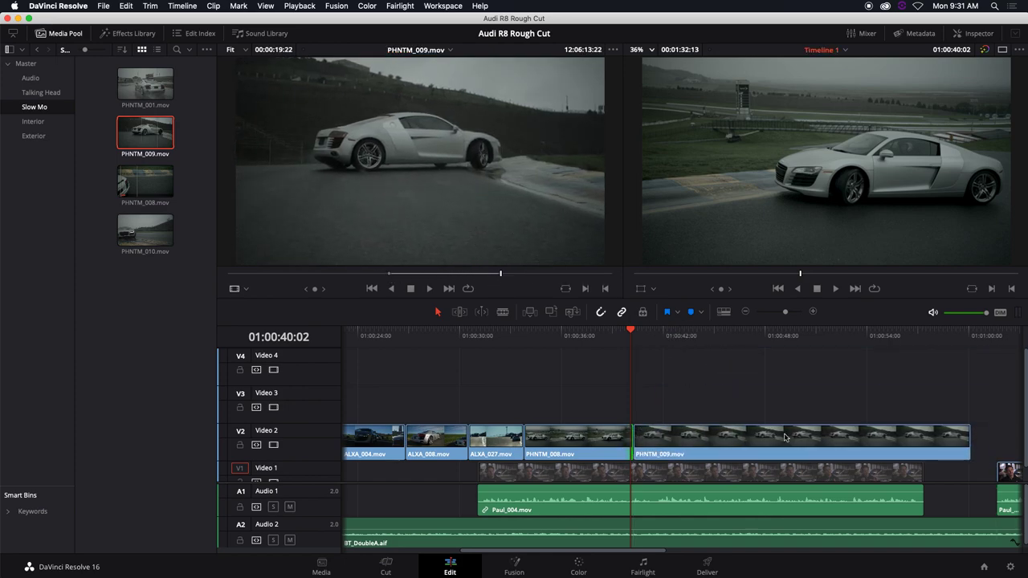
Trim the end of PHNTM_009.mov on Video 2 to about 01:00:47 and play the shortened clip
drag(965, 439, 754, 446)
click(686, 336)
key(space)
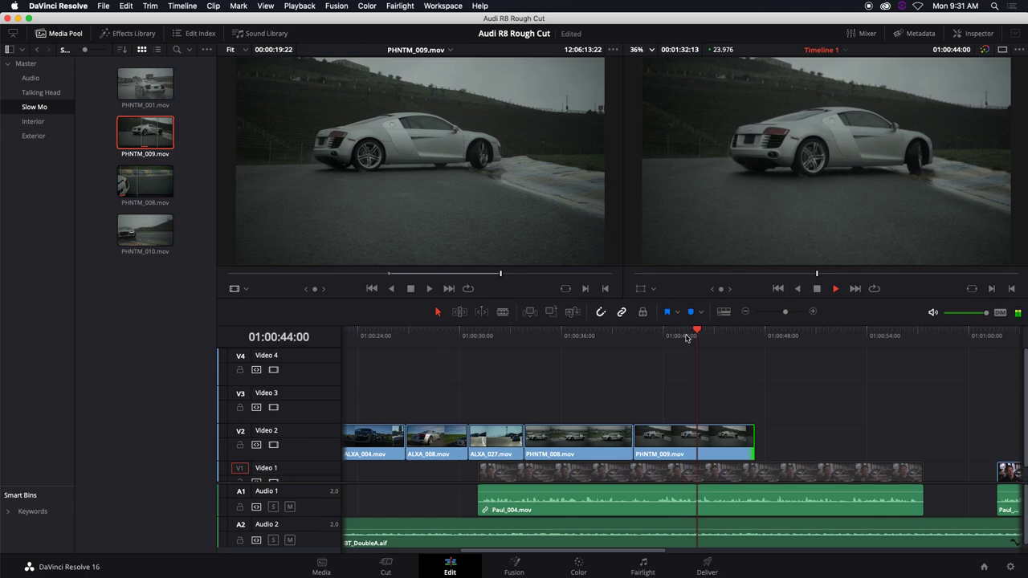
key(space)
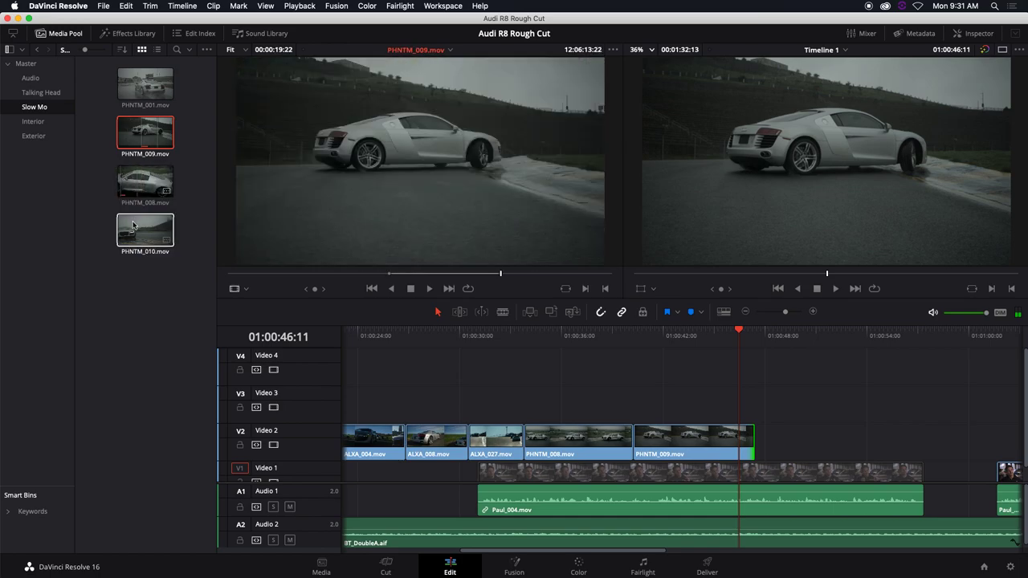
Place an 11:21 section of PHNTM_010.mov ending at 17:42:11:03 after PHNTM_009.mov on Video 2 and trim its end to about 01:00:52
click(133, 225)
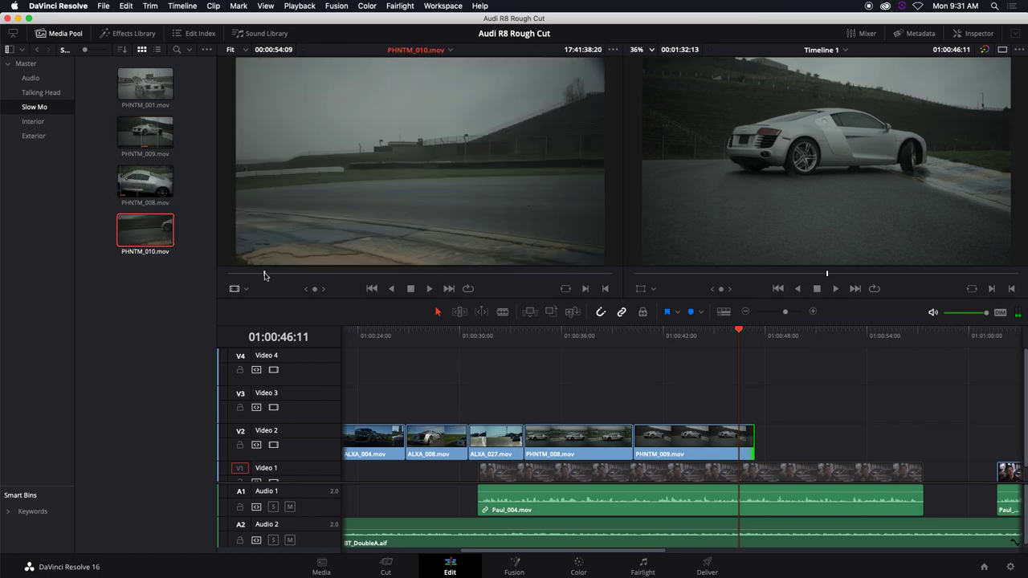
mouse_move(391, 273)
mouse_down()
mouse_move(373, 274)
mouse_move(408, 276)
mouse_up()
key(i)
click(491, 275)
drag(438, 213, 769, 441)
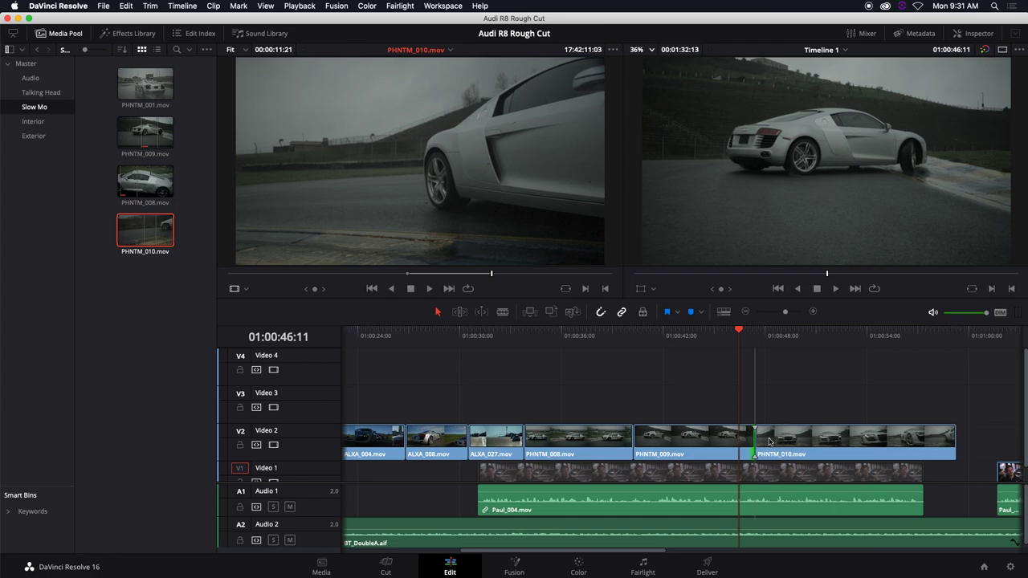
drag(950, 437, 840, 437)
Place a 10:09 section of PHNTM_001.mov ending at 08:52:09:20 after PHNTM_010.mov on Video 2, with its end trimmed to 01:00:58:08
click(144, 85)
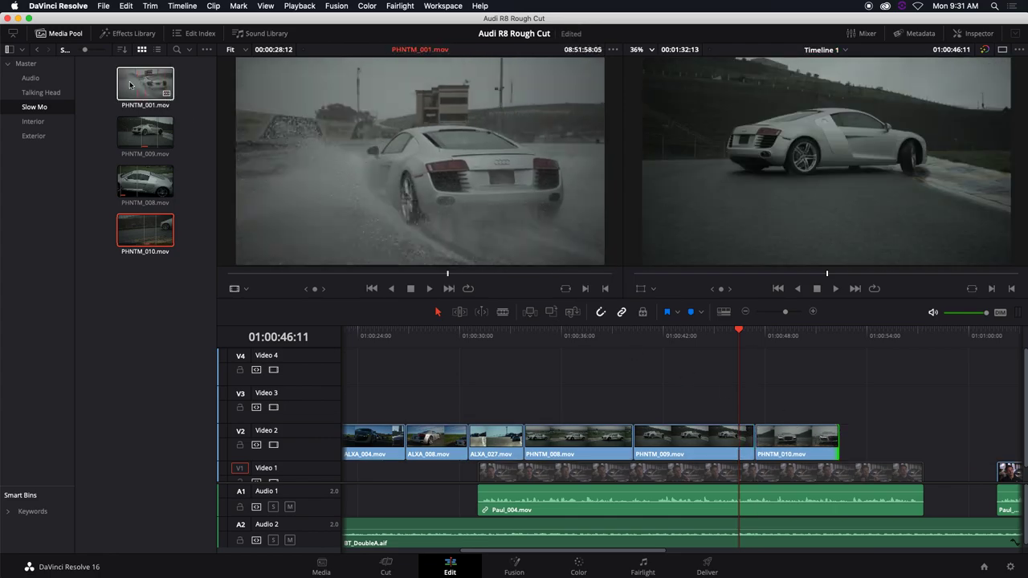
drag(351, 280, 518, 273)
drag(598, 243, 919, 440)
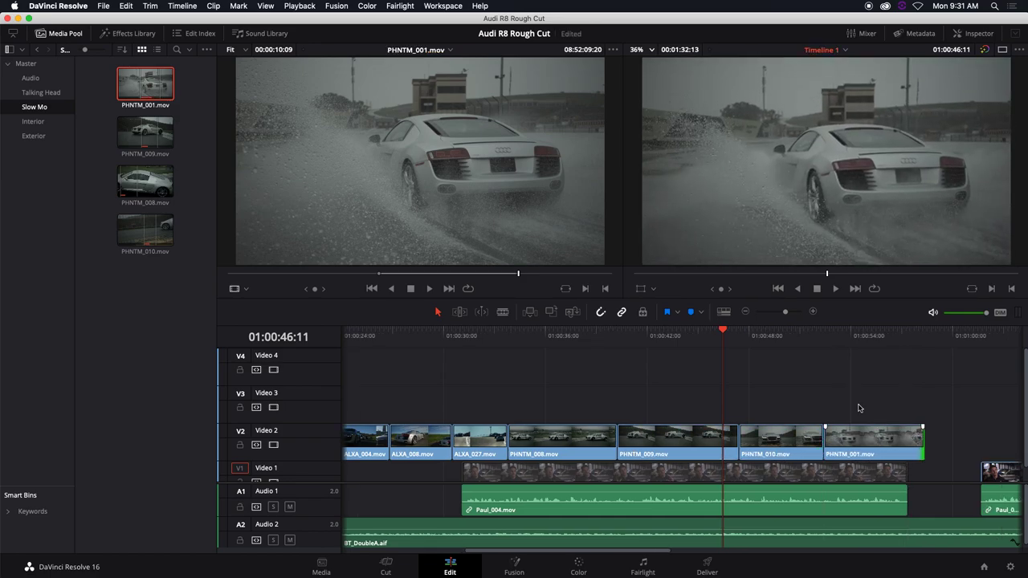
Play the timeline from about 01:00:32 through the slow-motion B-roll into PHNTM_010.mov
click(484, 336)
key(space)
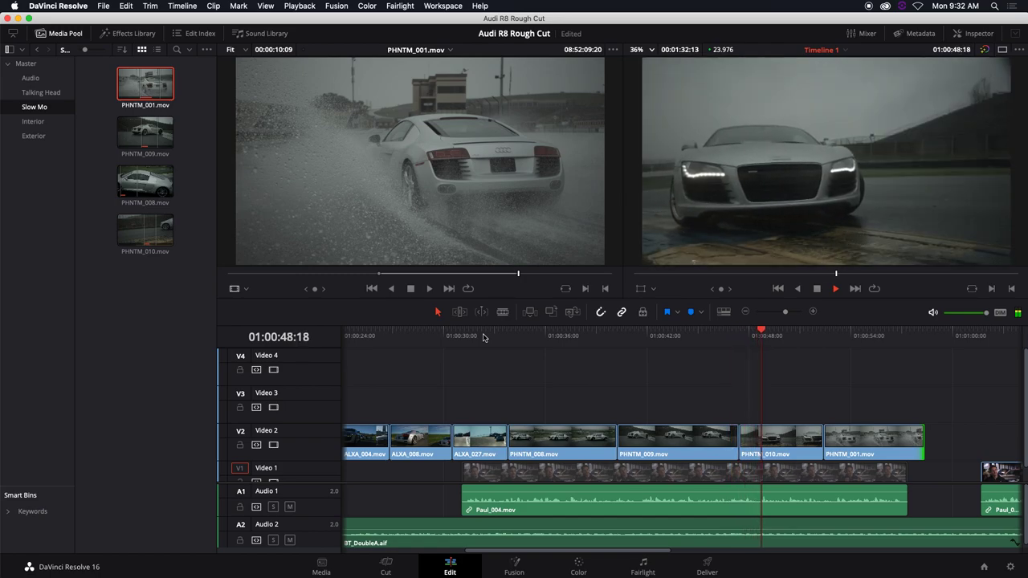
key(space)
Swap PHNTM_008.mov and PHNTM_010.mov on Video 2 so PHNTM_010.mov follows ALXA_027.mov and PHNTM_008.mov precedes PHNTM_001.mov
drag(786, 442, 564, 404)
drag(571, 450, 695, 383)
drag(551, 403, 551, 441)
drag(651, 443, 627, 443)
drag(667, 380, 753, 430)
Play the reordered slow-motion sequence from about 01:00:34 to the end of PHNTM_001.mov at 01:00:58:08
click(525, 335)
key(space)
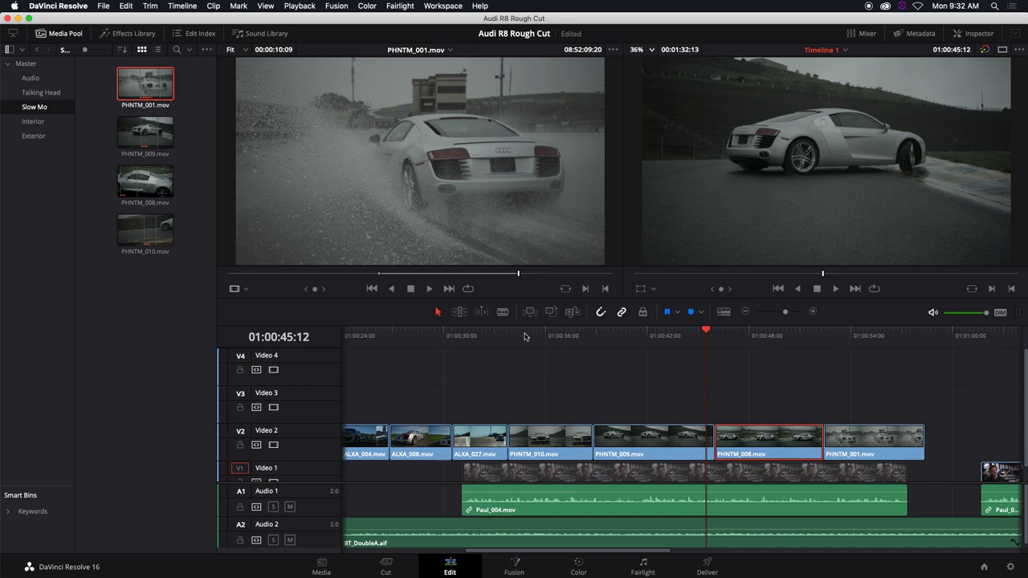
key(space)
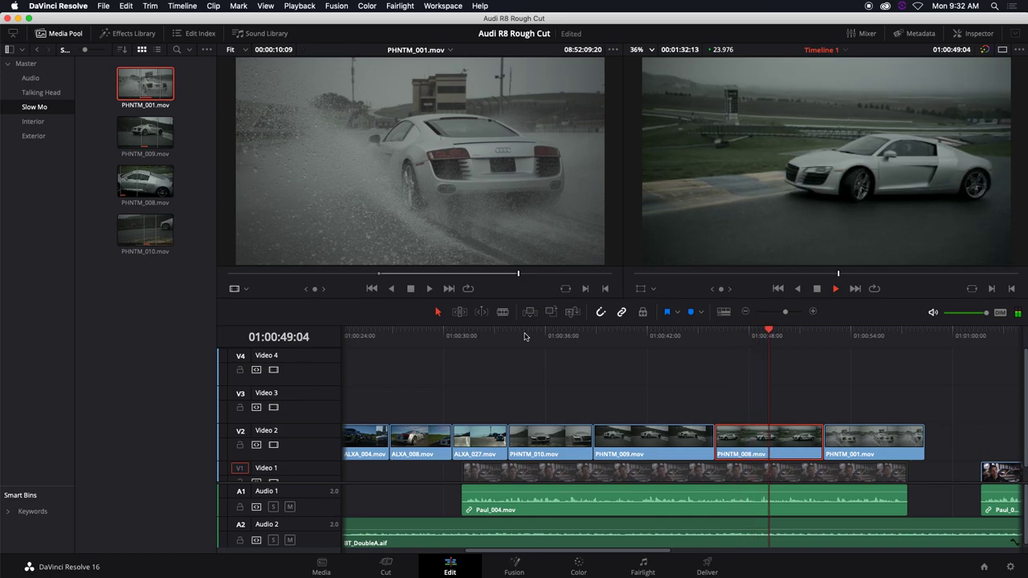
key(space)
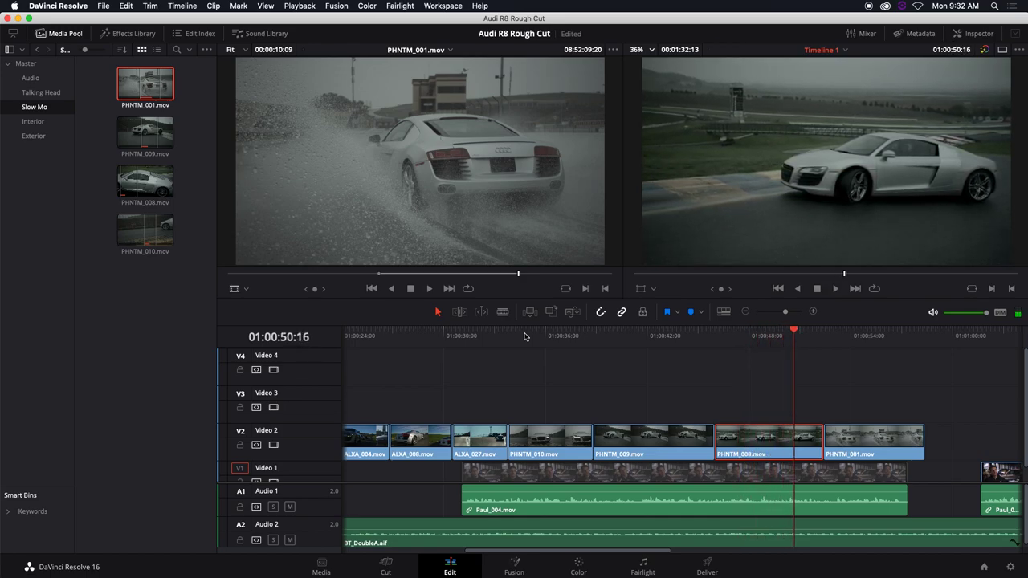
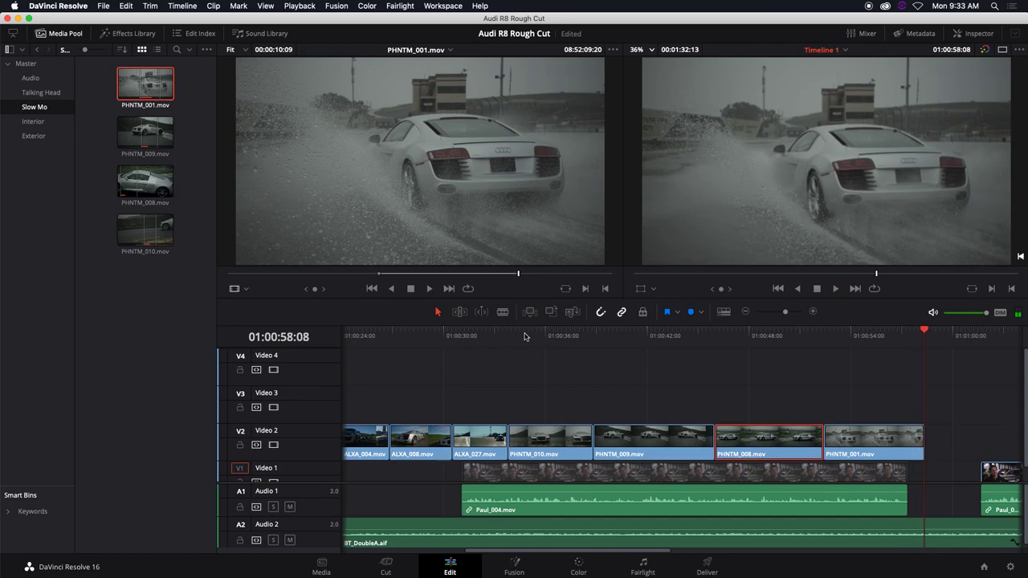
Mark the section of MVI_0002.mov in the Exterior bin from 12:59:23:06 to 12:59:28:19
click(35, 135)
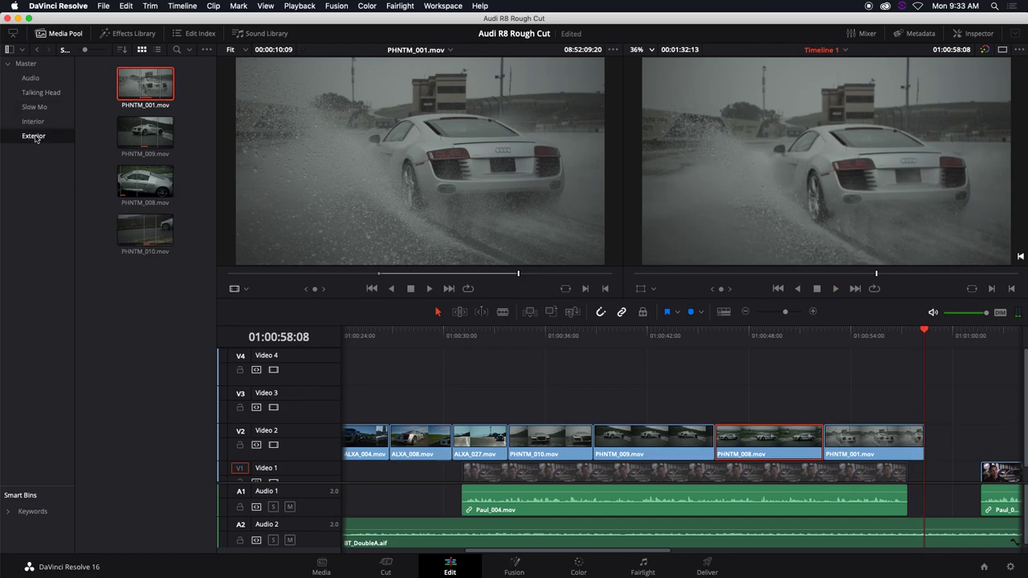
click(146, 179)
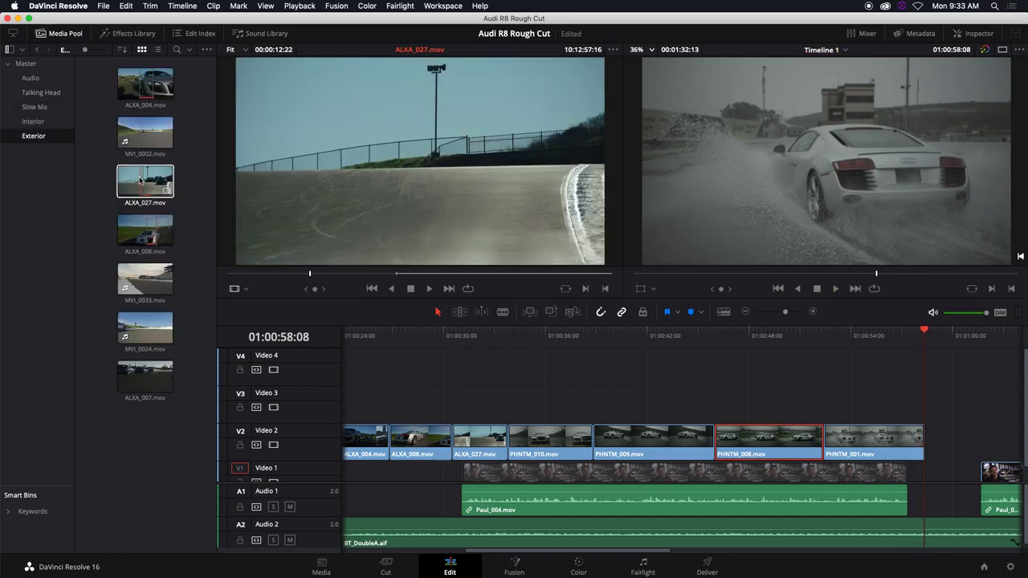
click(148, 141)
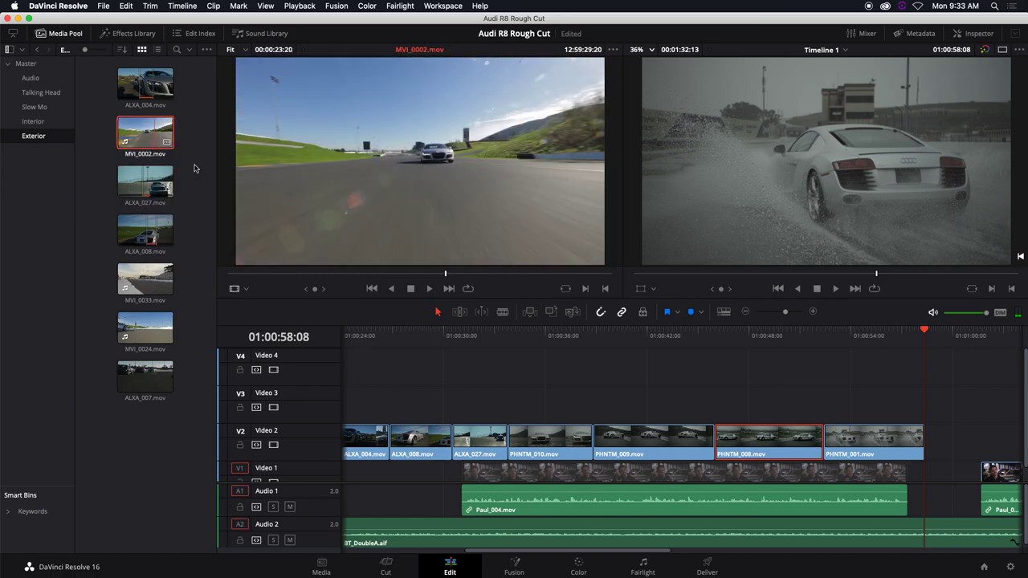
click(375, 273)
drag(375, 274, 356, 269)
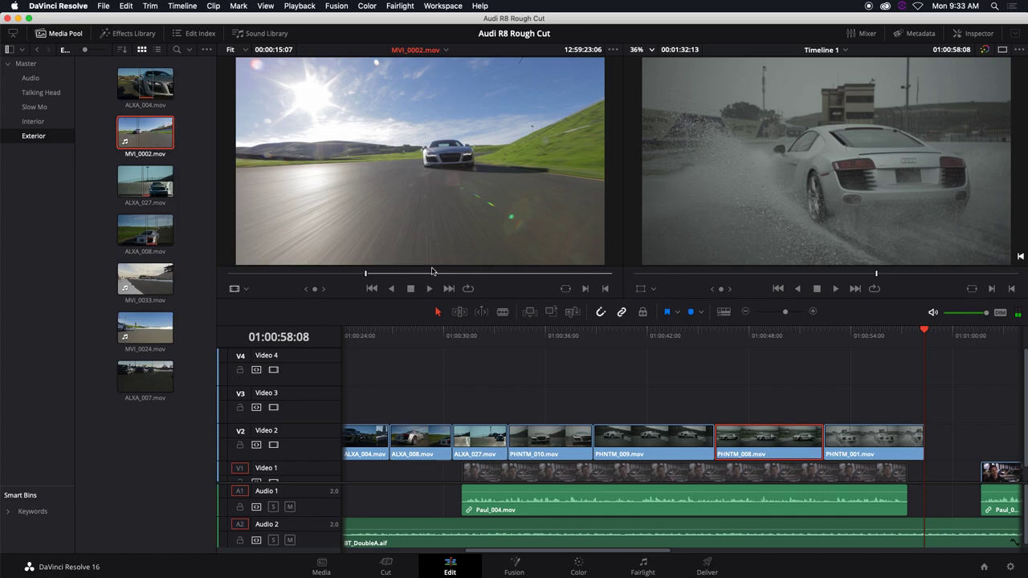
click(454, 274)
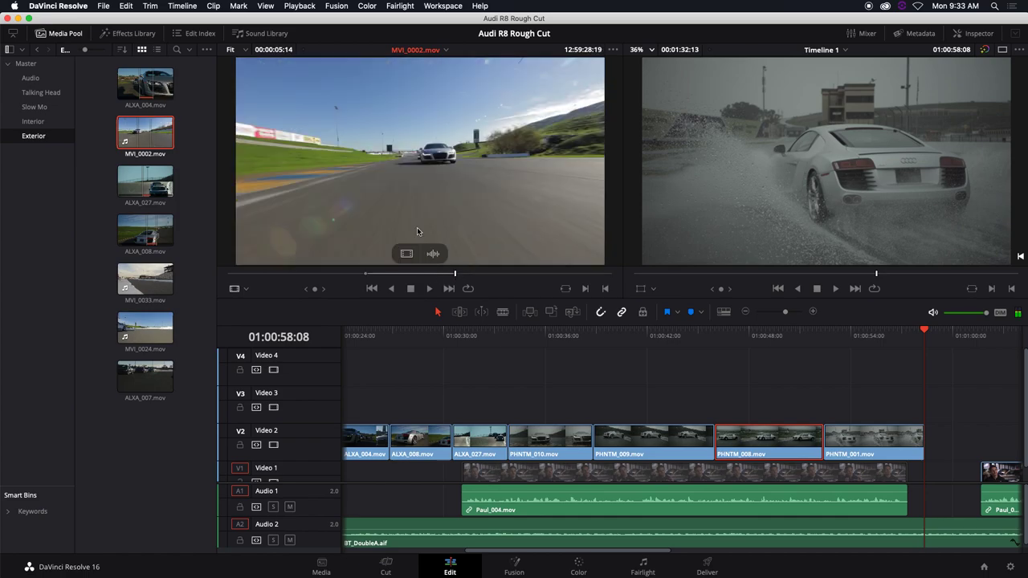
Place only the video of the marked MVI_0002.mov after PHNTM_001.mov on Video 2, and preview its source footage past 12:59:28:19
drag(406, 256, 923, 441)
drag(600, 554, 703, 555)
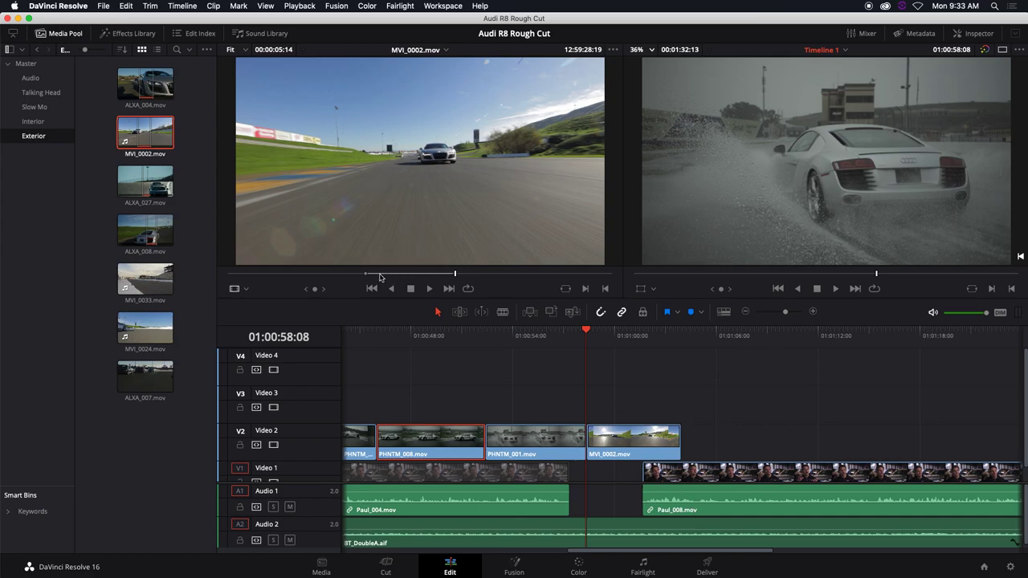
key(space)
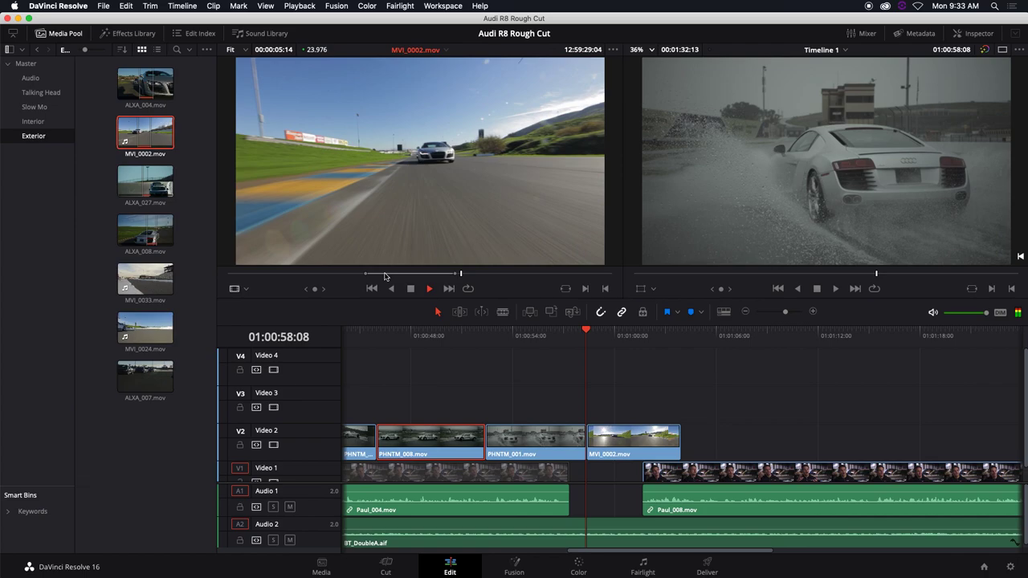
key(space)
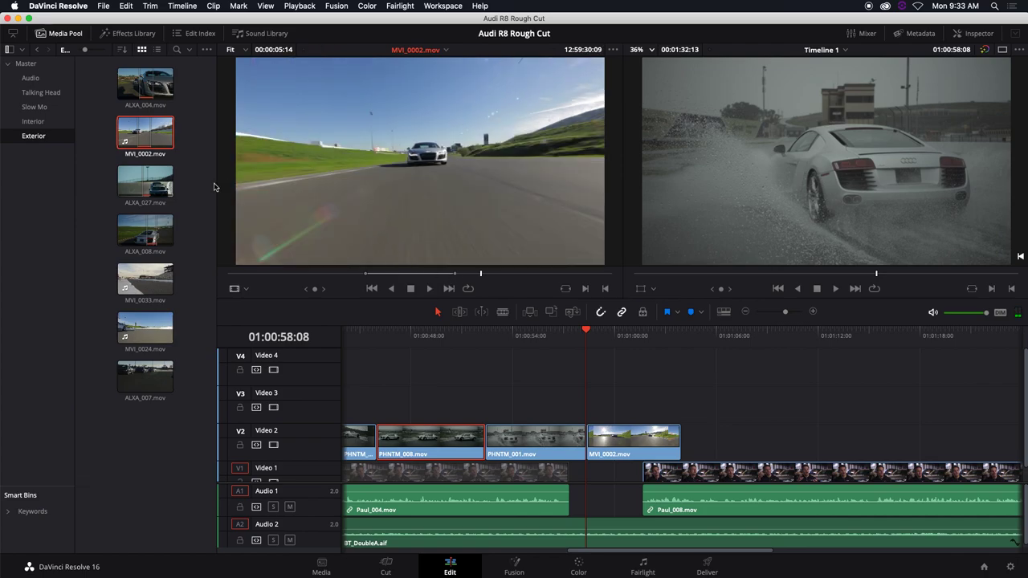
Mark MVI_0024.mov from 12:57:39:21 to 12:57:48:14 and place only its video directly after MVI_0002.mov on Video 2
double_click(139, 330)
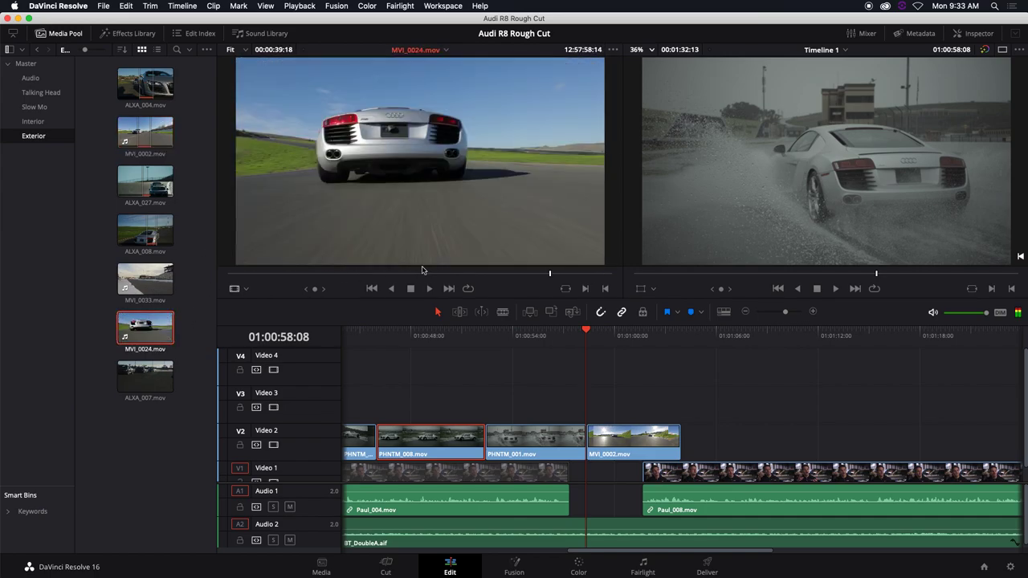
drag(407, 275, 369, 277)
key(i)
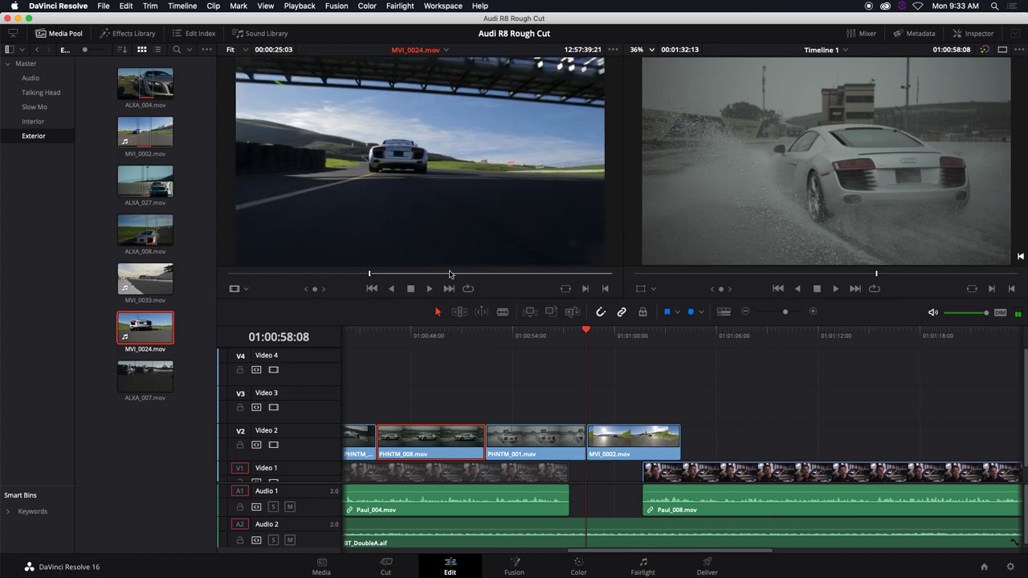
click(450, 275)
key(o)
drag(473, 242, 687, 446)
drag(642, 351, 684, 446)
Play the timeline from about 01:01:02 through MVI_0024.mov over the Paul_008.mov interview, stopping at 01:01:08:06
click(658, 336)
key(space)
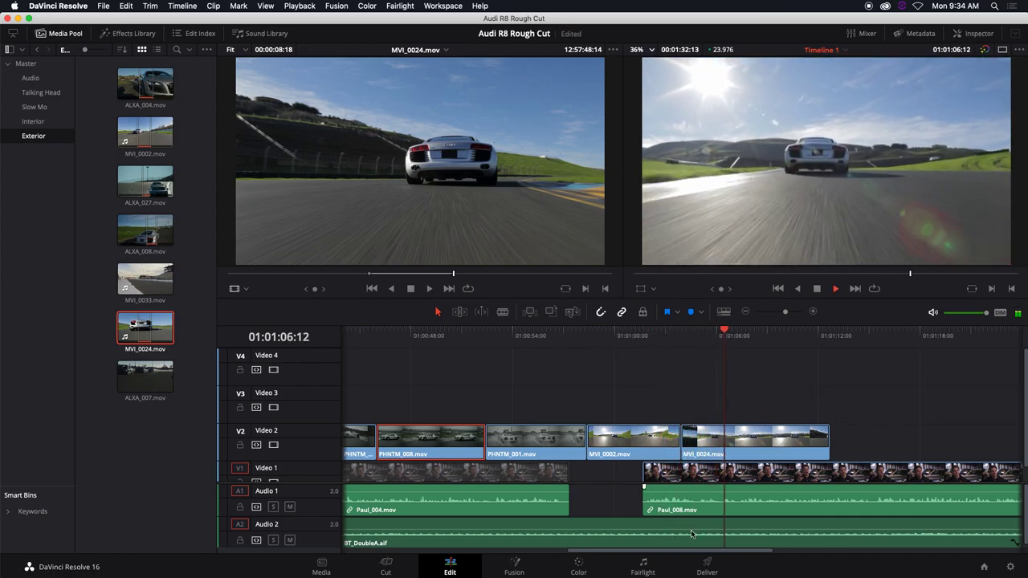
scroll(741, 552, right, 5)
key(space)
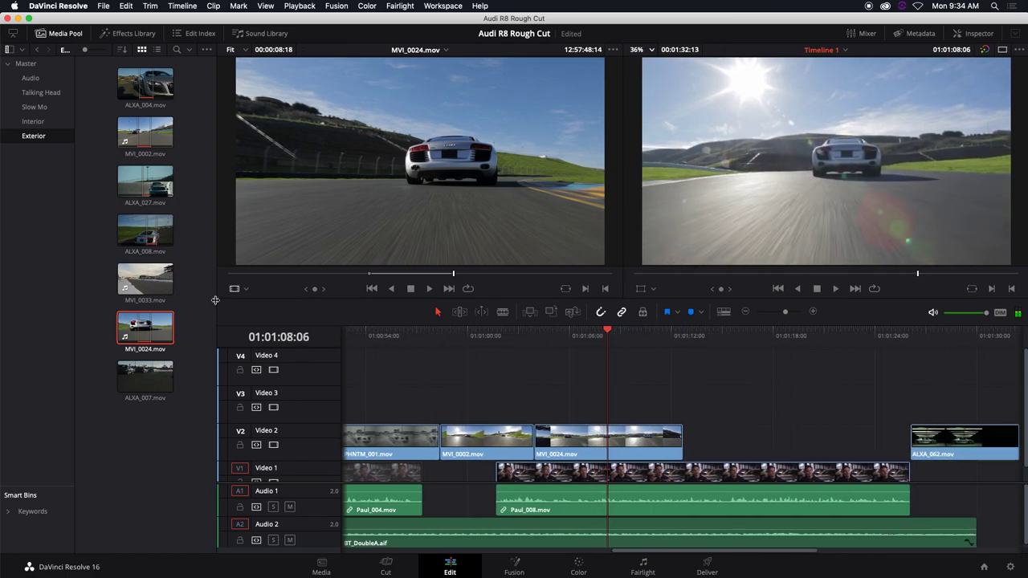
Mark a section of ALXA_065.mov from the Interior bin ending at 02:26:54:08 and place it directly after MVI_0024.mov on Video 2
click(33, 121)
click(141, 143)
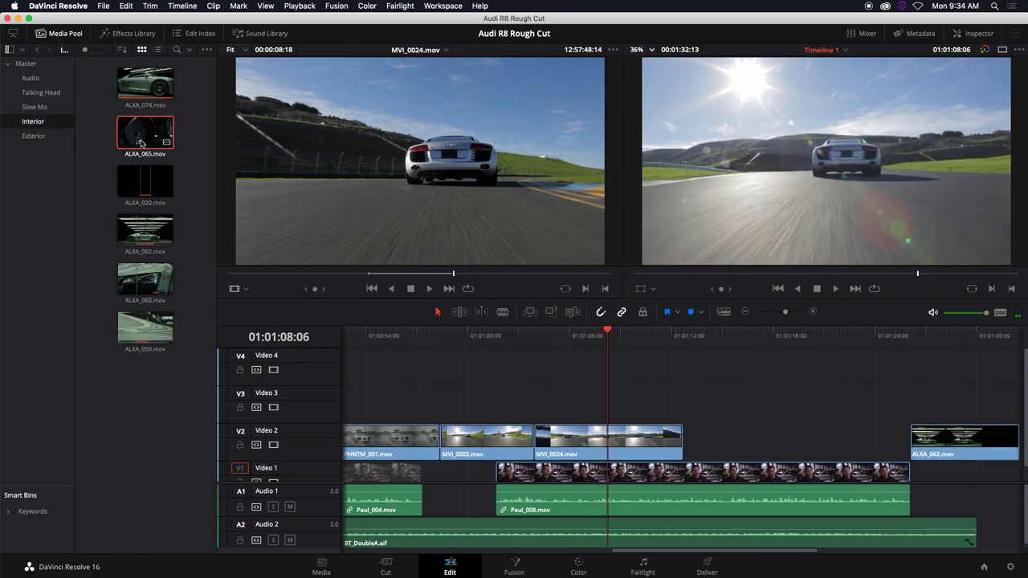
double_click(141, 143)
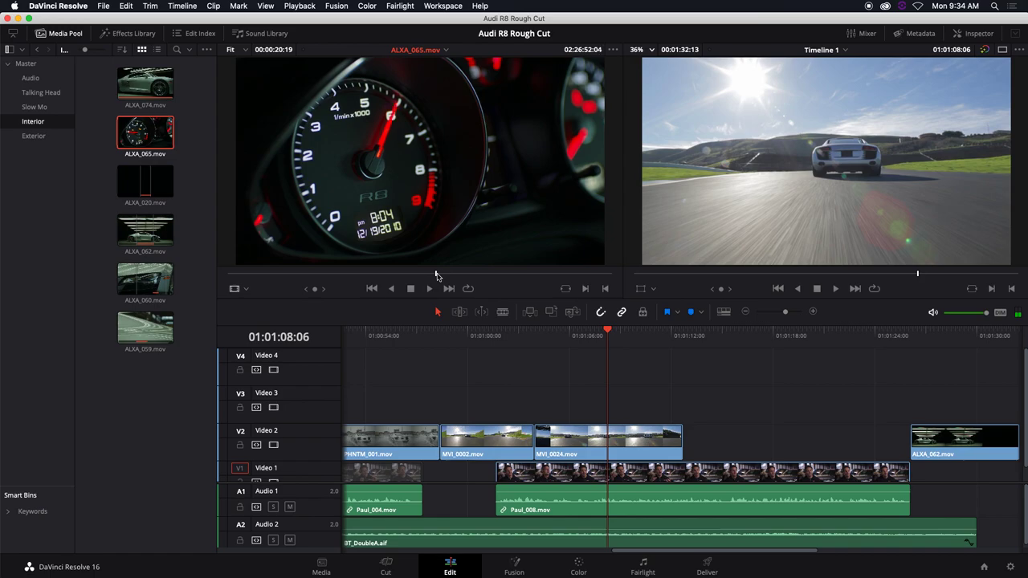
drag(432, 274, 415, 273)
click(475, 275)
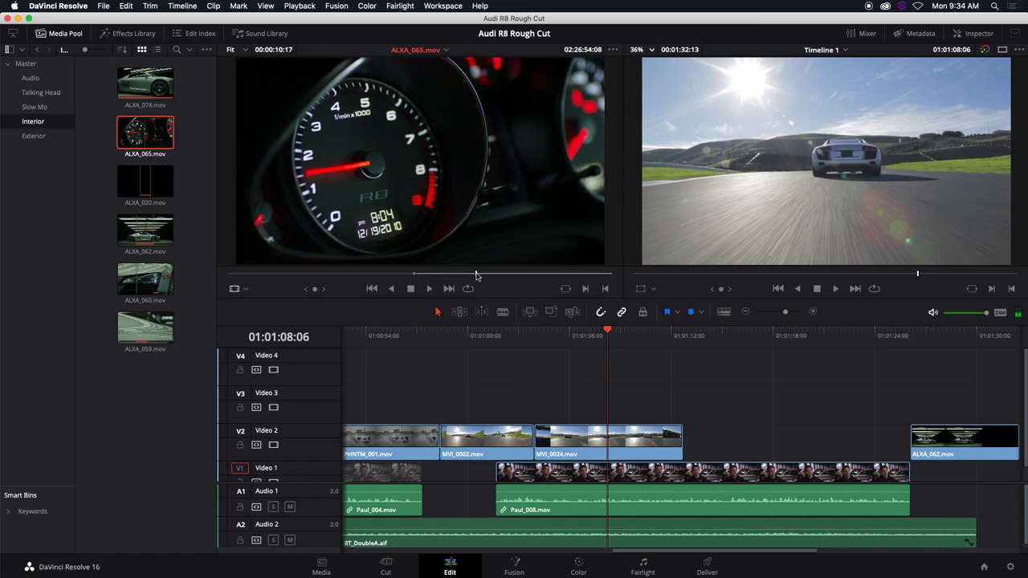
drag(432, 225, 687, 437)
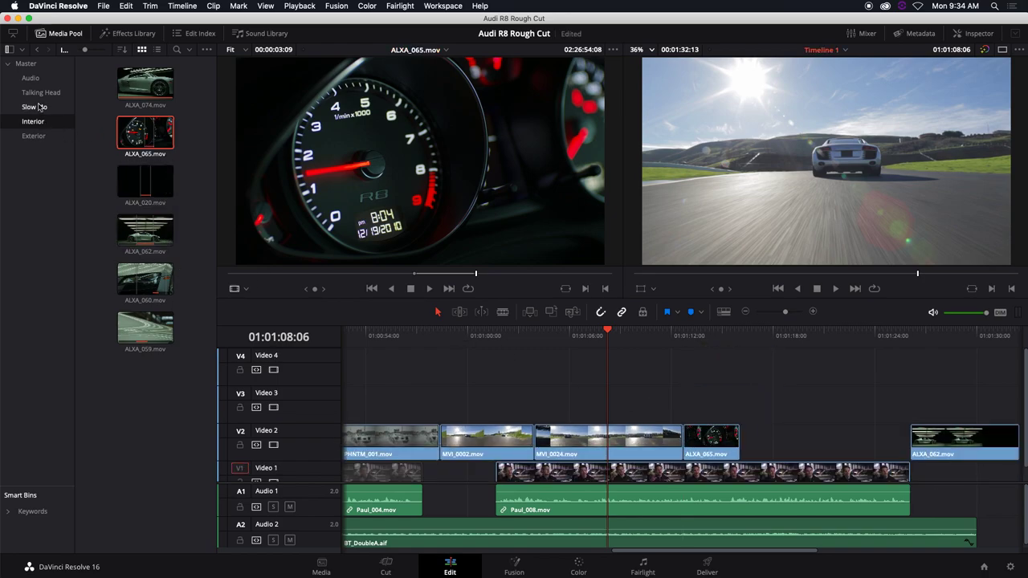
Mark MVI_0033.mov in the Exterior bin from 15:26:00:09 to 15:26:00:21 and place only its video after ALXA_065.mov on Video 2
click(42, 138)
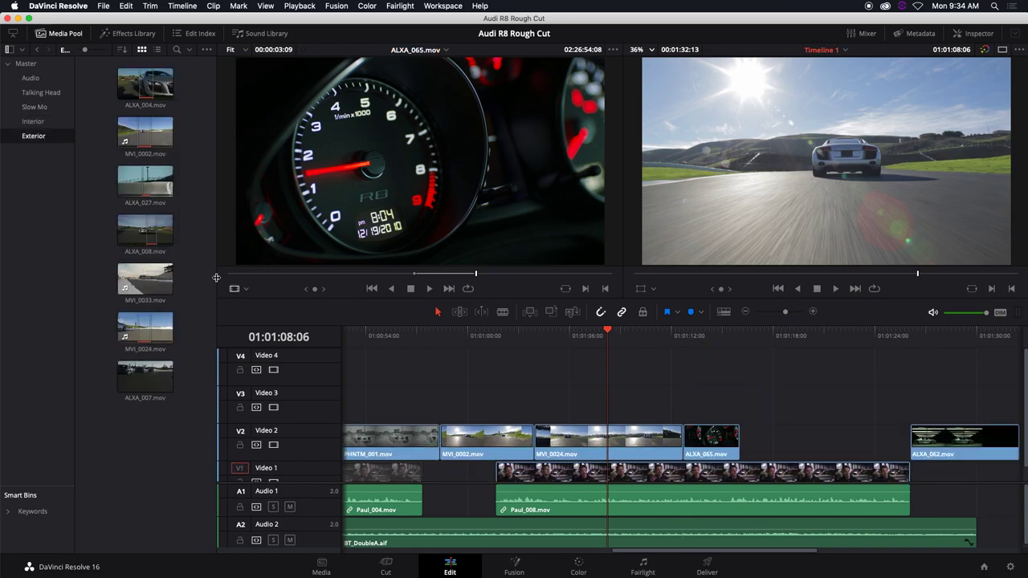
double_click(145, 281)
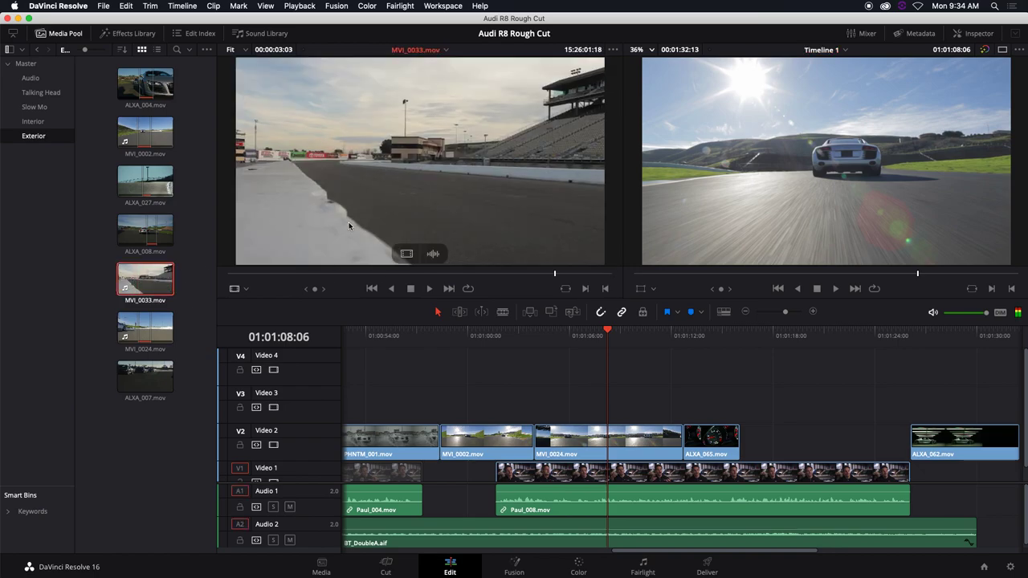
drag(340, 275, 382, 275)
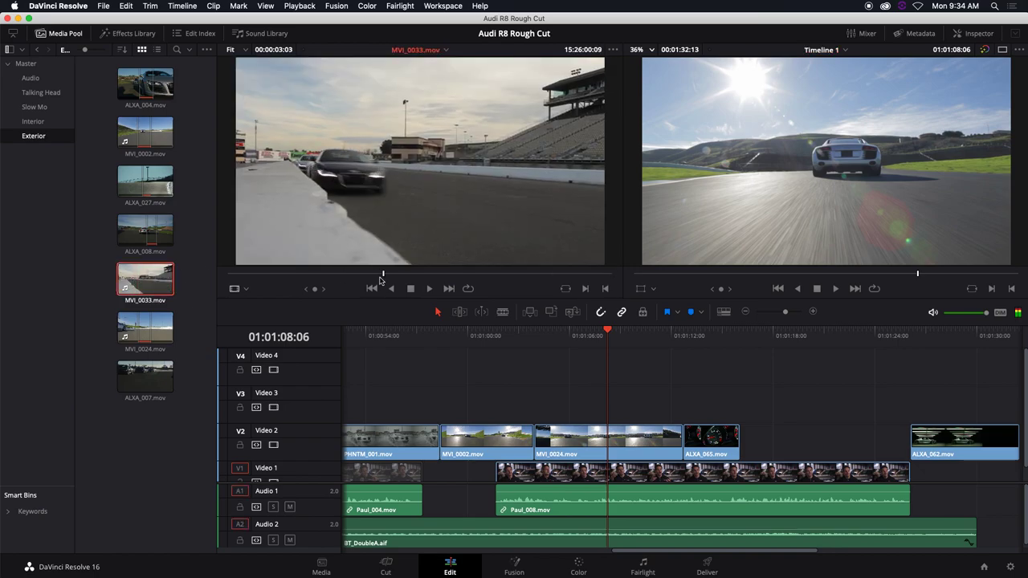
click(446, 275)
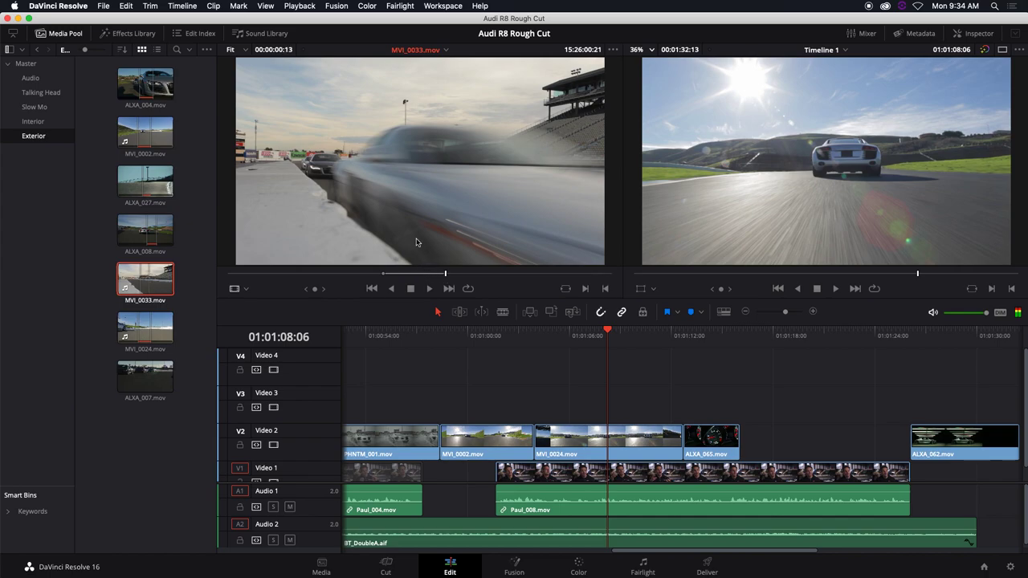
drag(408, 254, 746, 439)
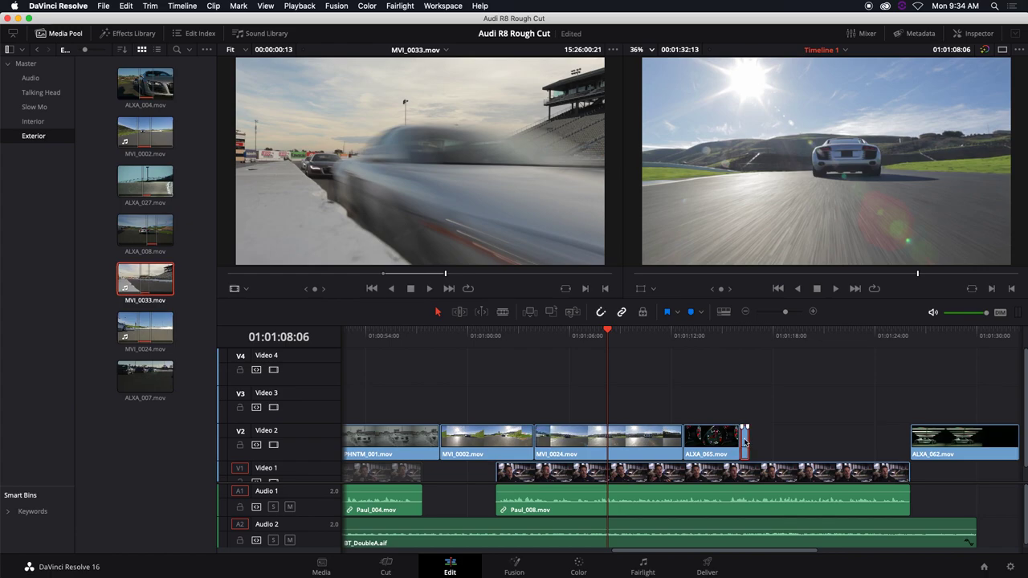
Extend MVI_0033.mov on Video 2, keep it directly against ALXA_065.mov, and play the cut to 01:01:17:16
drag(744, 448, 777, 455)
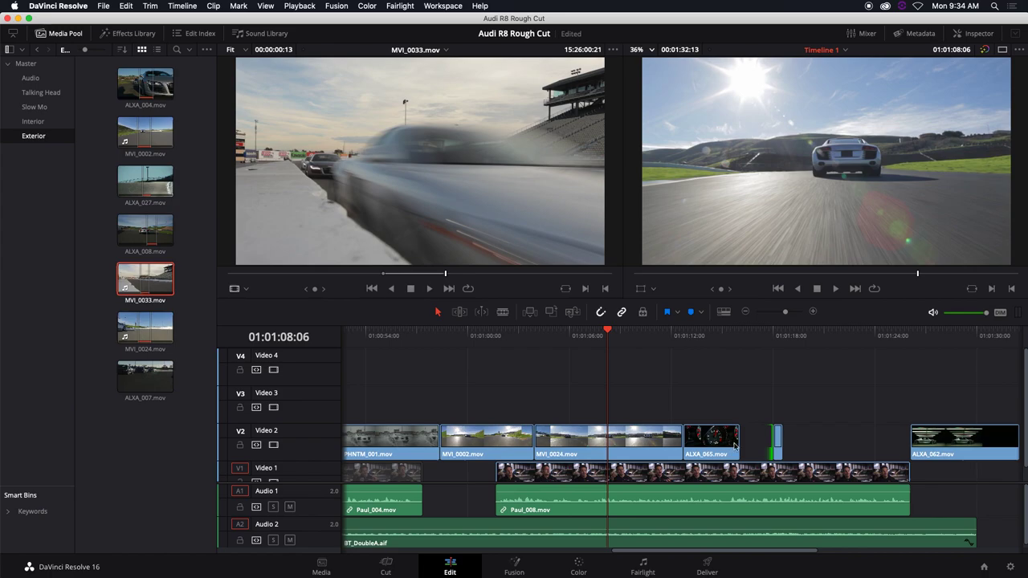
drag(786, 442, 758, 441)
click(734, 340)
key(space)
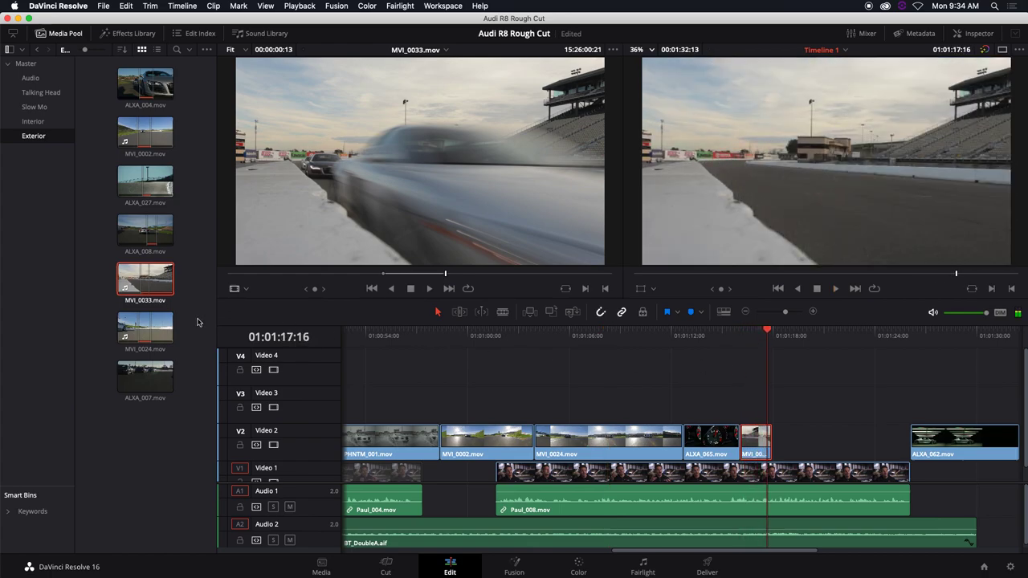
Mark a section of ALXA_007.mov in the Exterior bin starting at 09:11:25:13 and lasting 00:00:06:01
click(144, 375)
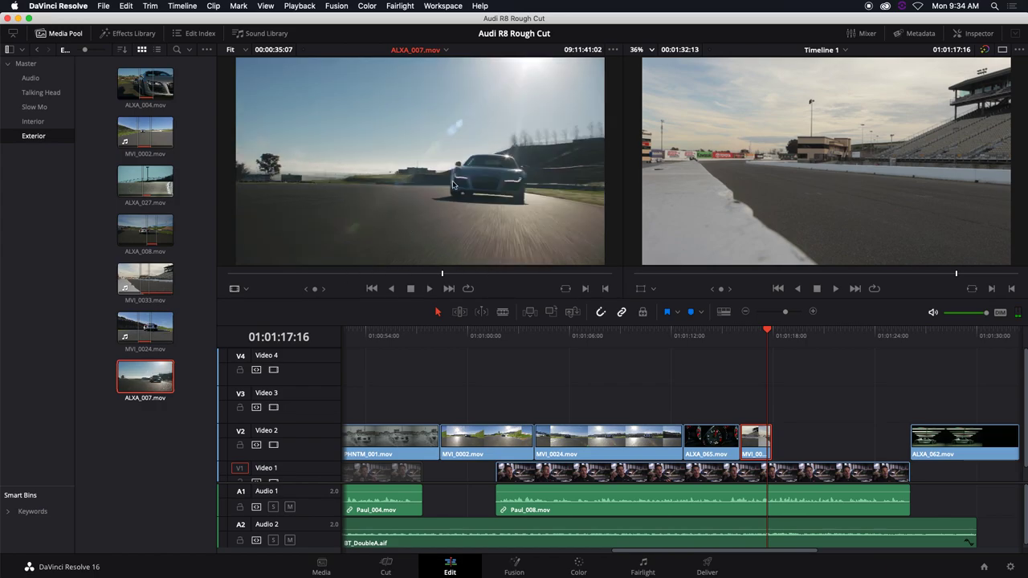
drag(293, 279, 273, 280)
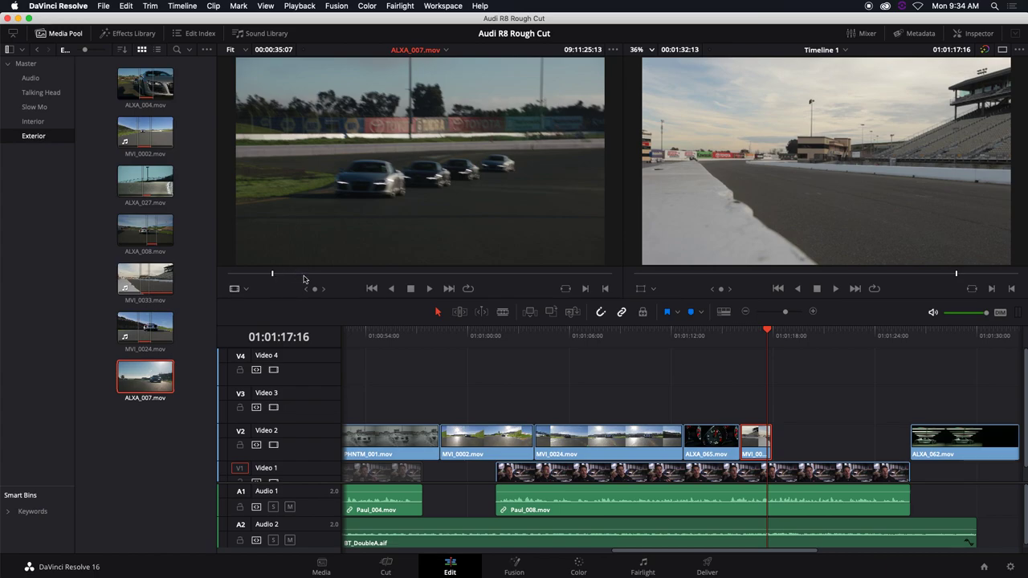
key(i)
drag(327, 277, 337, 276)
key(o)
Place the marked ALXA_007.mov directly after MVI_0033.mov on Video 2 and trim its end back to about 01:01:21
drag(542, 276, 299, 276)
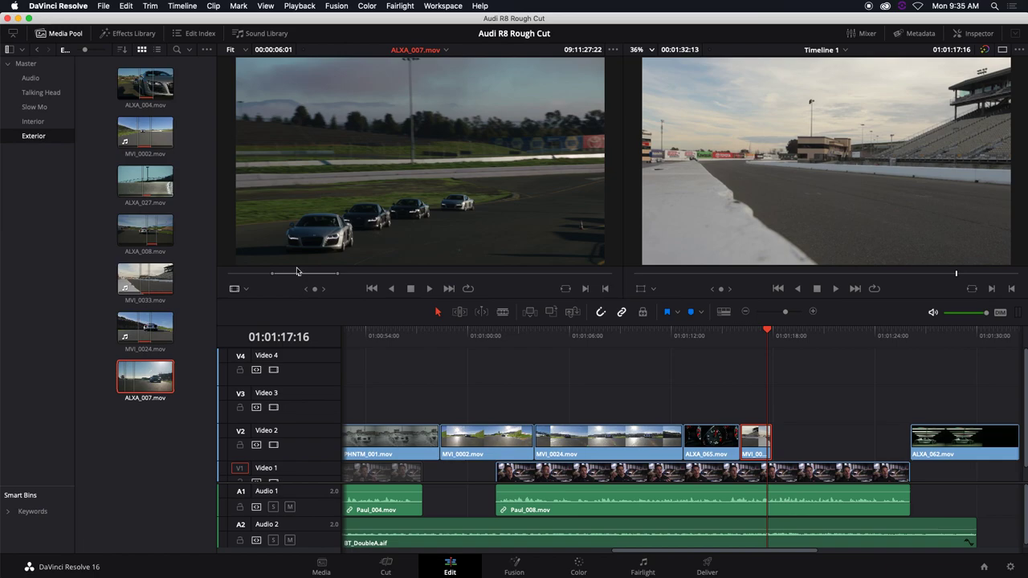
drag(338, 207, 775, 434)
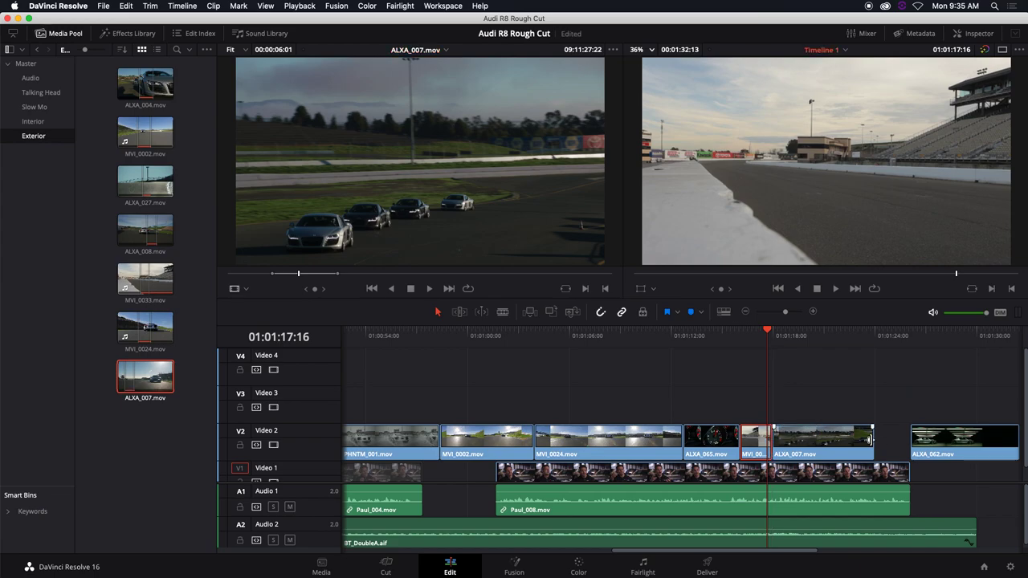
drag(869, 439, 827, 439)
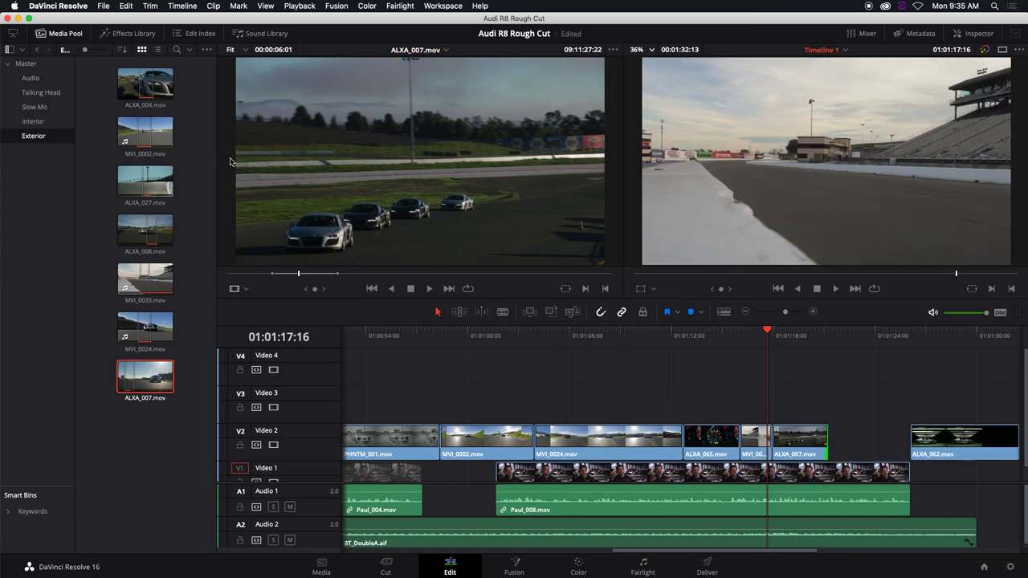
Mark ALXA_004.mov from 09:12:36:23 to 09:12:40:06 and place it directly after ALXA_007.mov on Video 2
click(143, 85)
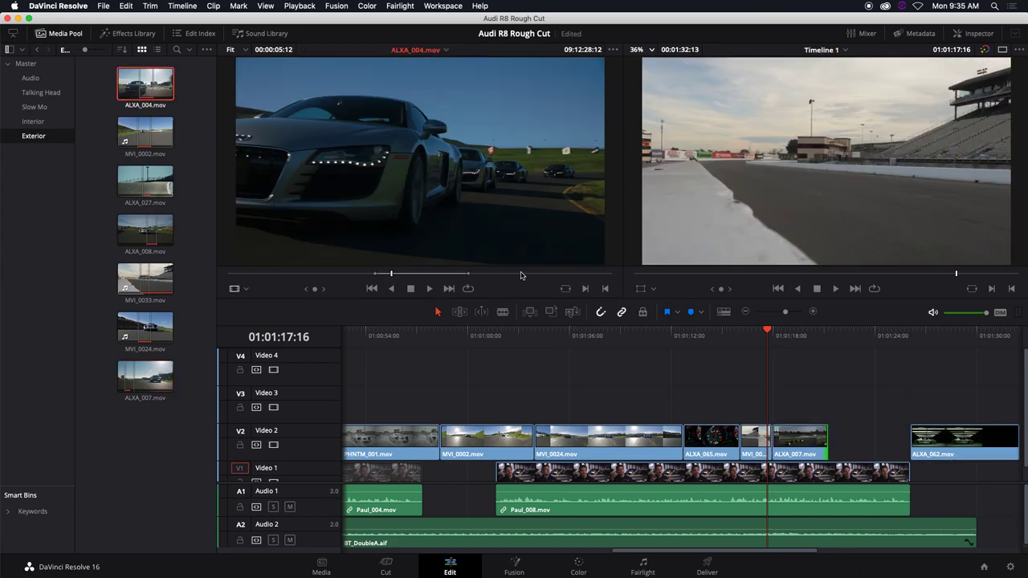
mouse_move(532, 273)
mouse_down()
mouse_move(606, 278)
mouse_move(514, 276)
mouse_move(575, 276)
mouse_move(537, 275)
mouse_up()
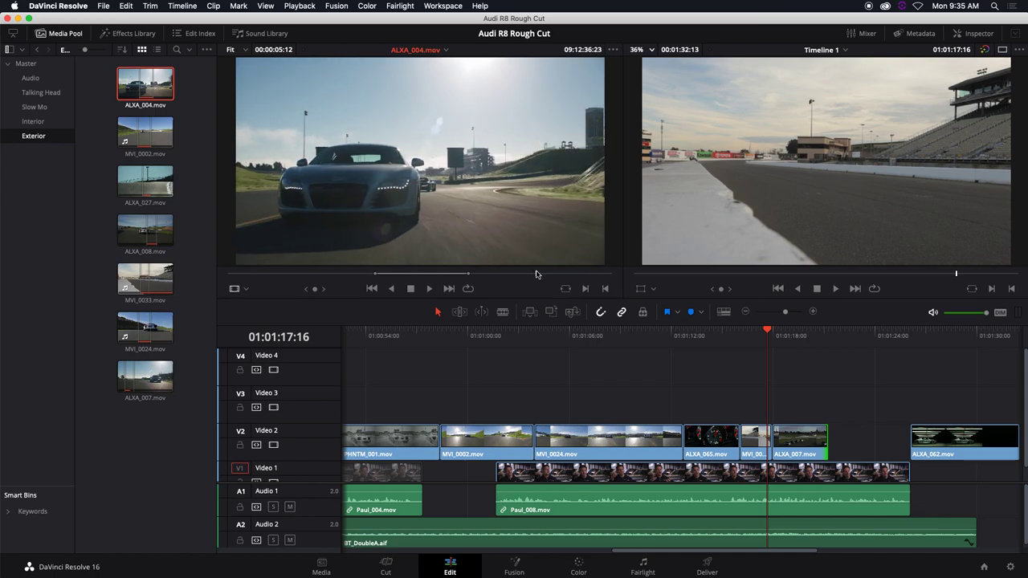
key(i)
click(592, 275)
key(o)
drag(562, 241, 829, 432)
Play the timeline from the end of ALXA_007.mov into ALXA_004.mov, stopping at 01:01:23:19
click(819, 343)
key(space)
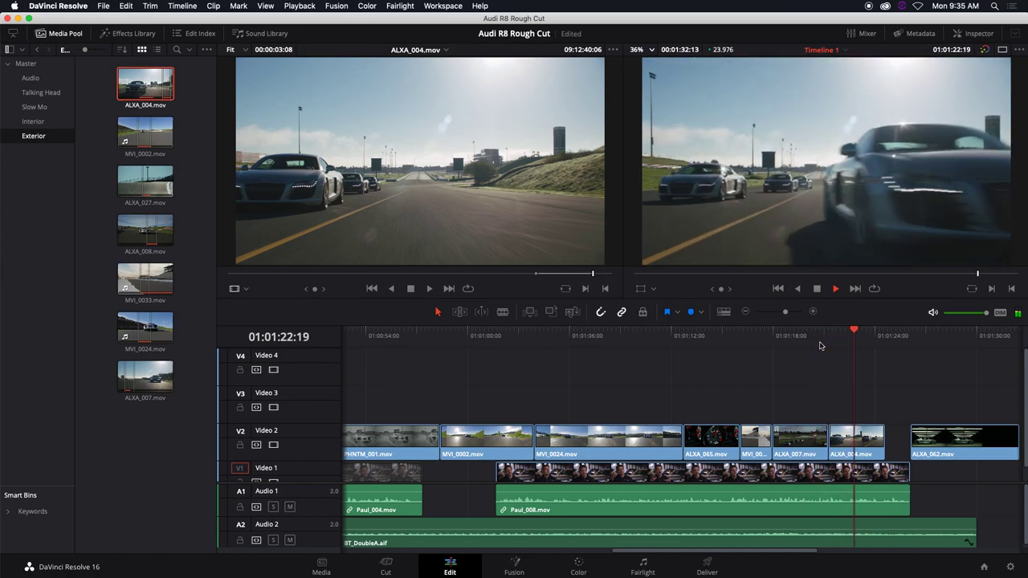
key(space)
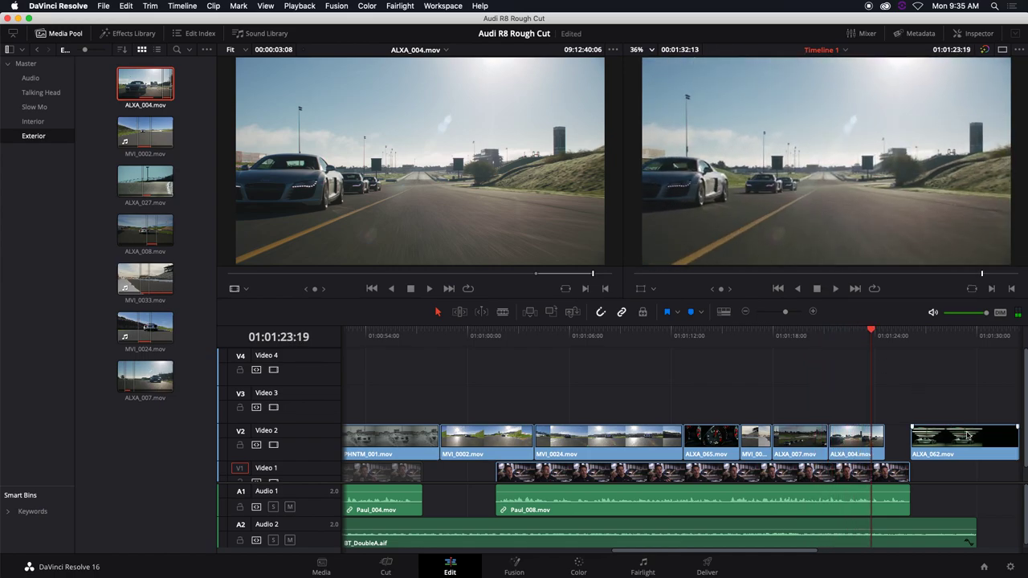
Move ALXA_062.mov directly against the end of ALXA_004.mov on Video 2 and play the ending through 01:01:30:07
drag(949, 442, 925, 441)
key(space)
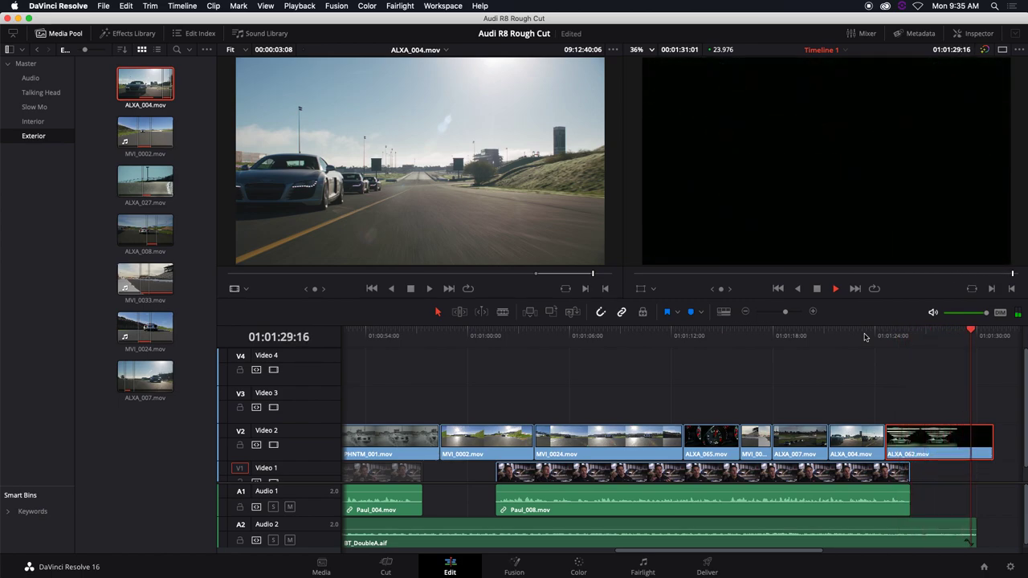
key(space)
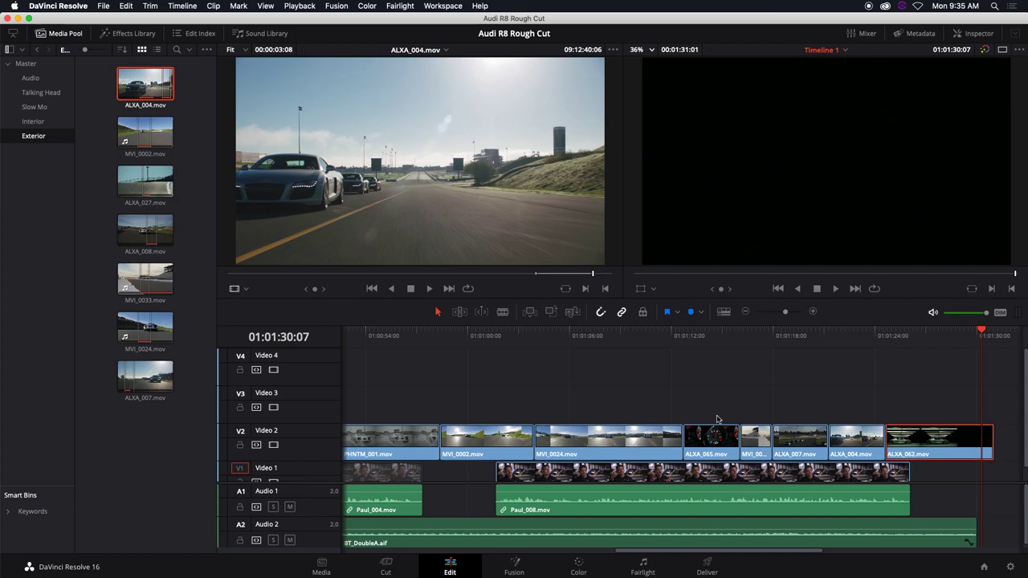
Raise the BT_DoubleA.aif music volume slightly, lengthen its closing fade-out, and play the end of the timeline
key(shift+z)
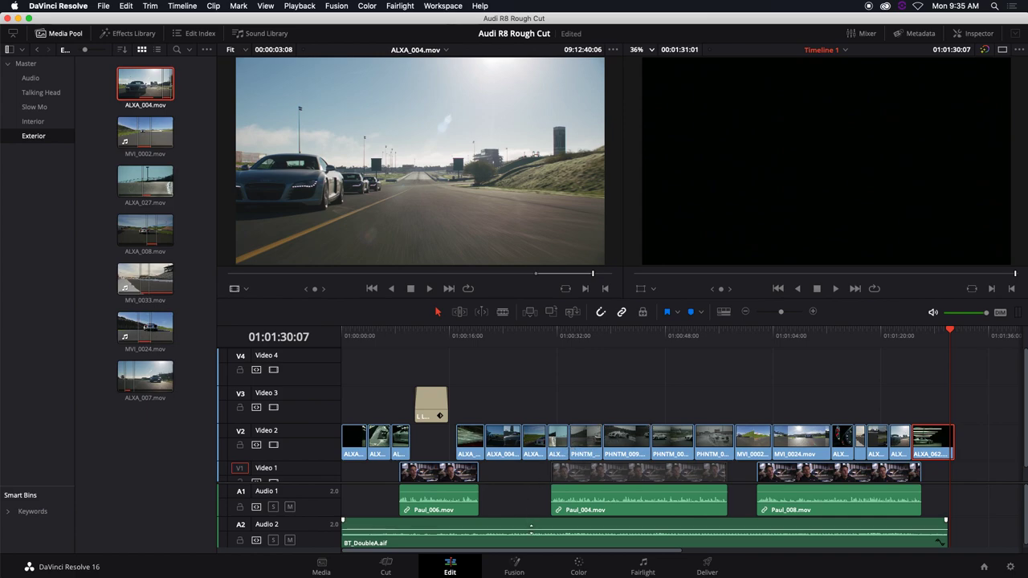
drag(531, 527, 531, 522)
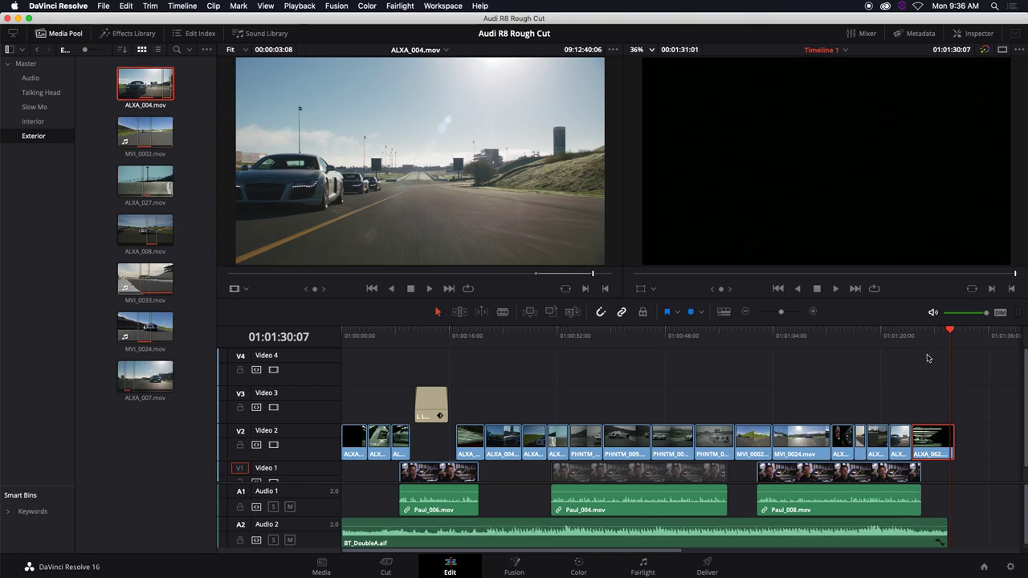
drag(945, 521, 931, 522)
click(900, 335)
key(space)
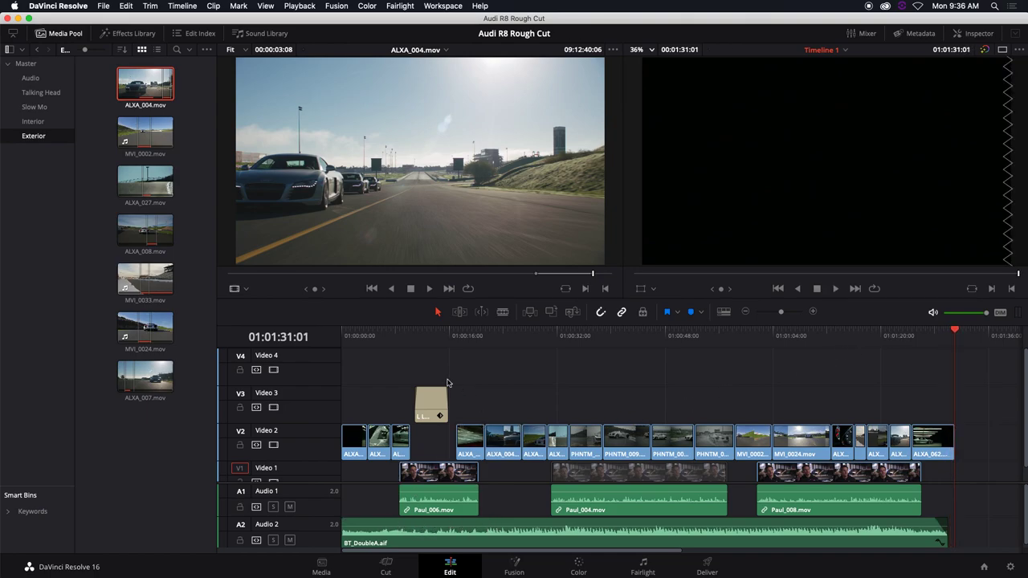
Increase the audio track height in the timeline so the waveforms of Audio 1 and Audio 2 are larger
click(410, 336)
scroll(522, 482, down, 3)
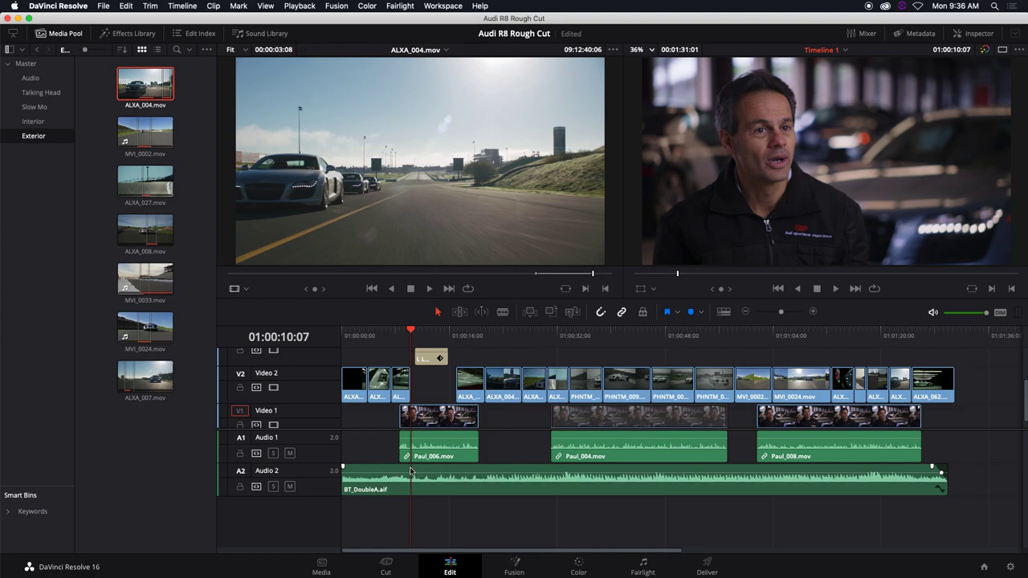
click(723, 313)
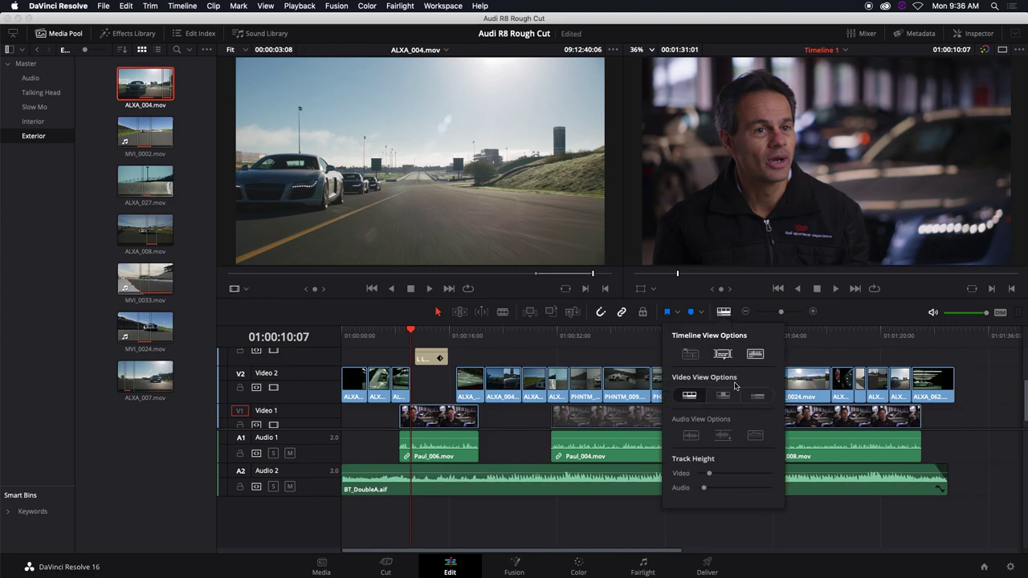
drag(710, 488, 720, 494)
click(522, 435)
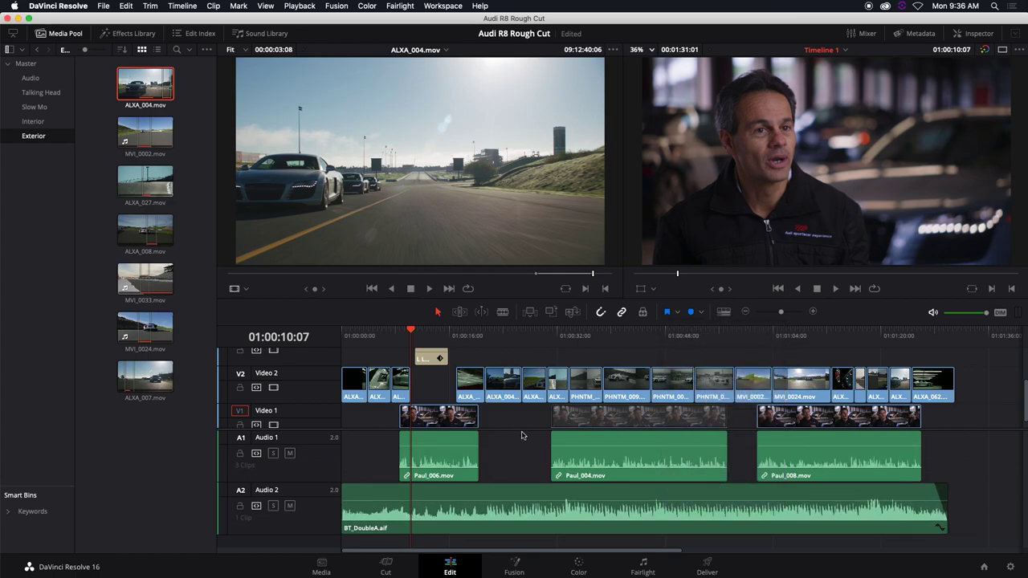
scroll(523, 430, down, 3)
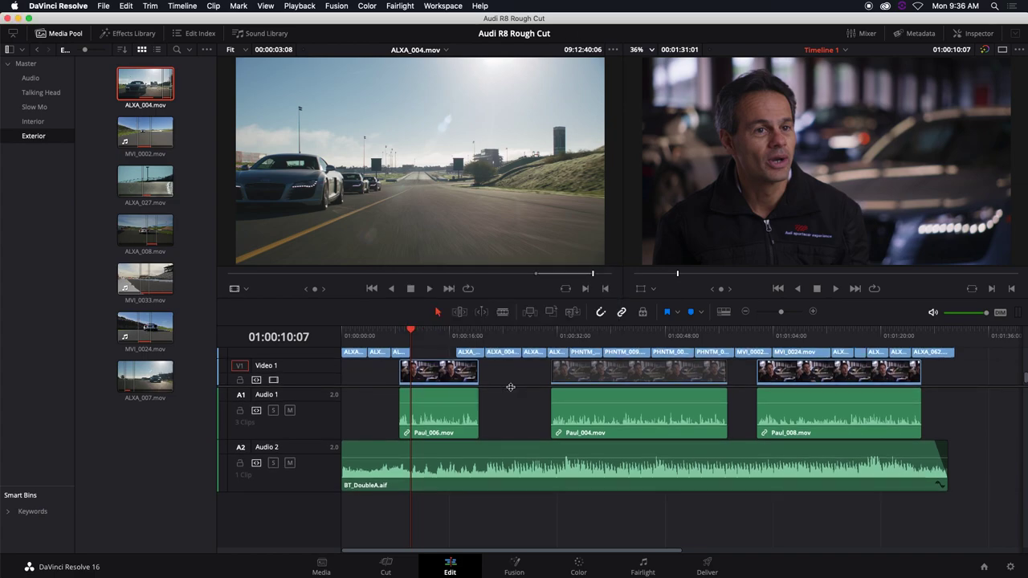
Add volume keyframes to BT_DoubleA.aif just outside the start and end of the Paul_006.mov, Paul_004.mov and Paul_008.mov interview clips
click(399, 334)
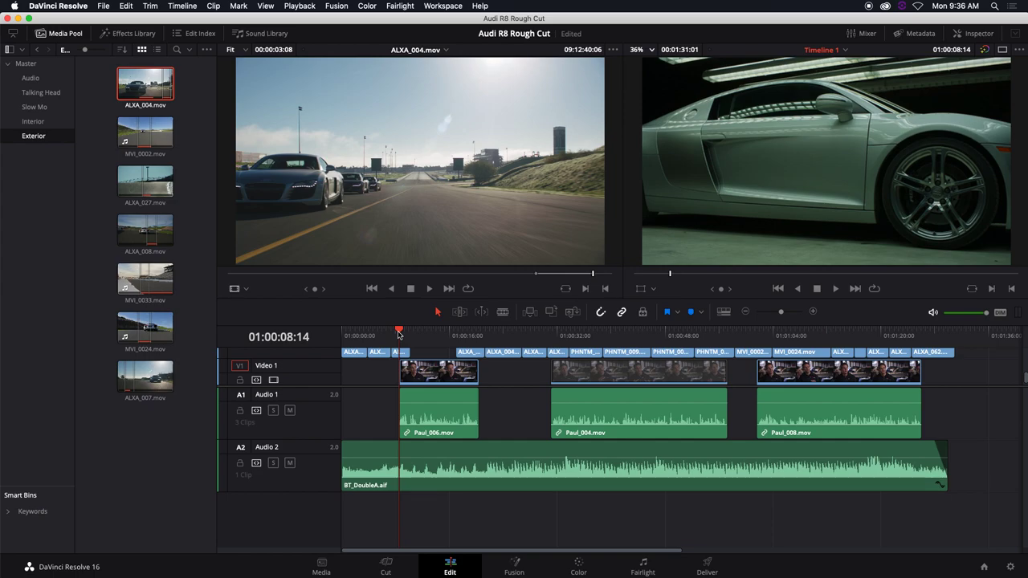
click(392, 334)
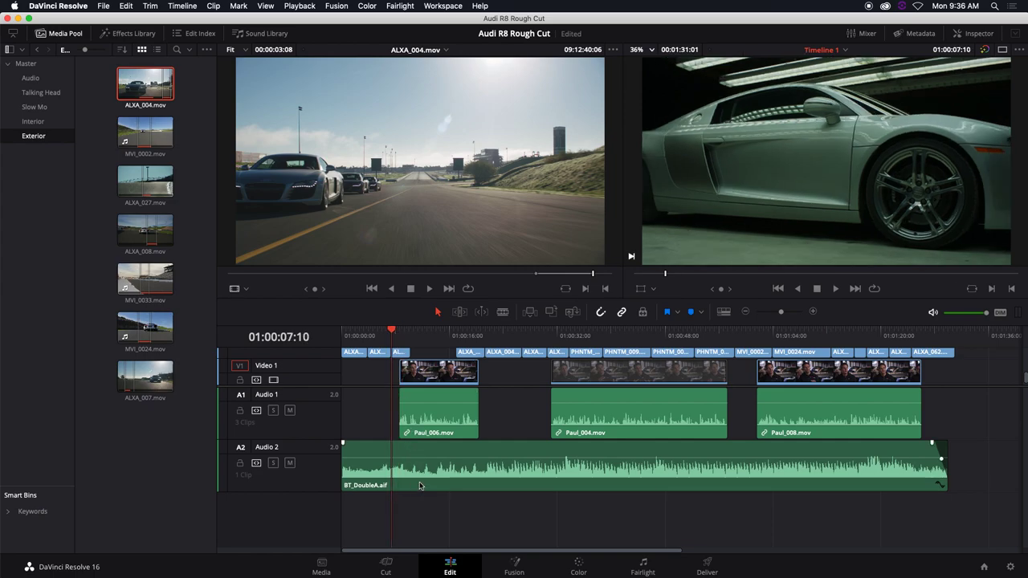
alt+click(396, 458)
alt+click(546, 457)
alt+click(732, 457)
alt+click(753, 457)
alt+click(924, 457)
Try to lower the first volume keyframe of BT_DoubleA.aif at the start of Paul_006.mov, and undo the change
drag(396, 457, 399, 468)
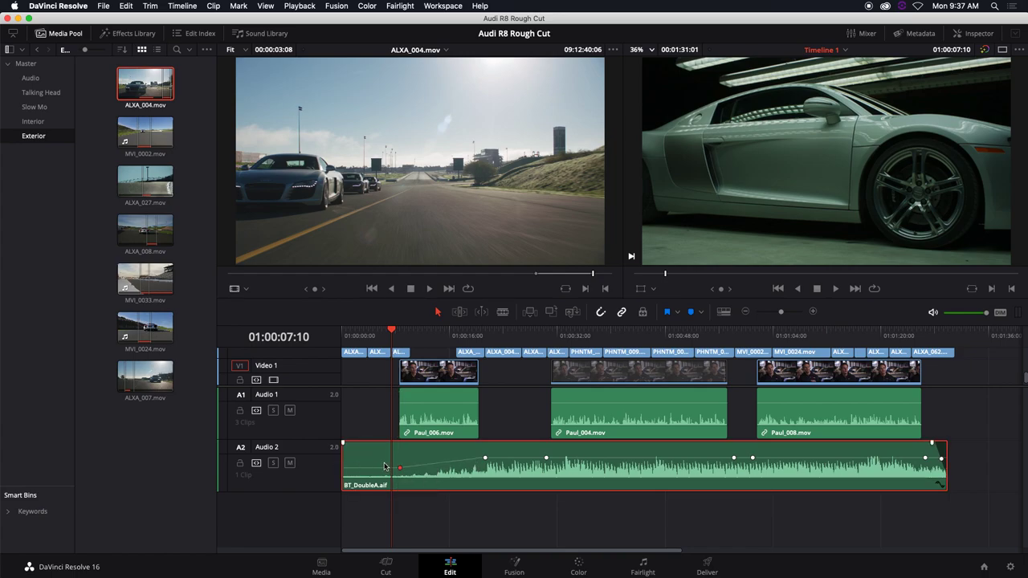
drag(387, 466, 394, 468)
key(super+s)
key(super+z)
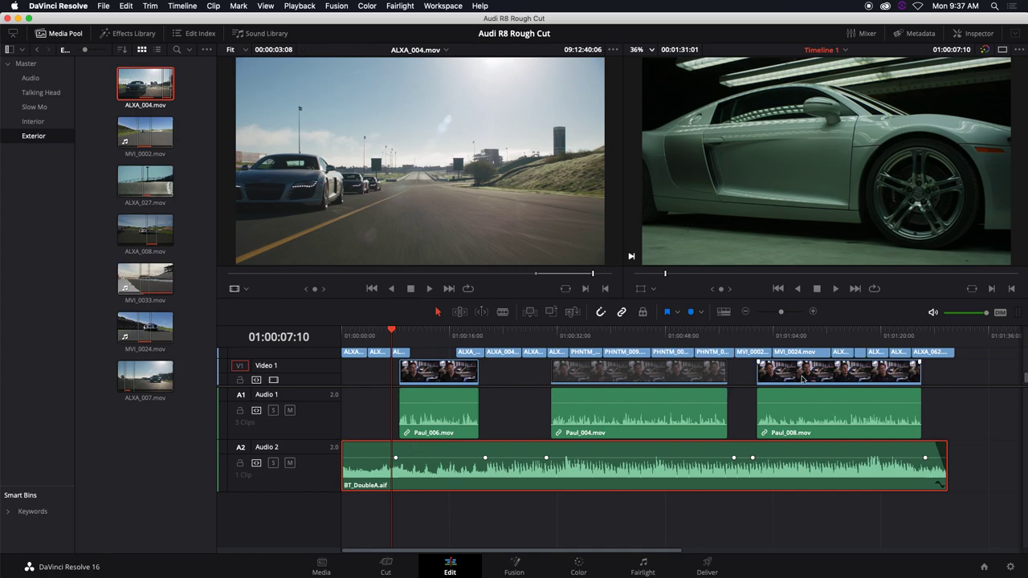
Add inner volume keyframes at the start and end of Paul_006.mov, lower BT_DoubleA.aif between them, and play the result
drag(781, 312, 786, 313)
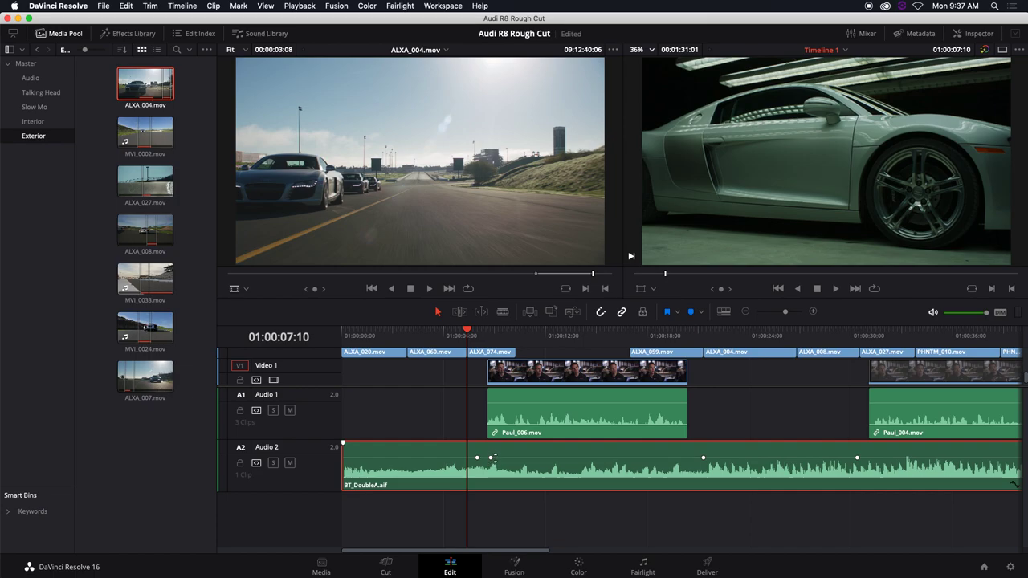
alt+click(688, 457)
drag(590, 455, 590, 464)
key(space)
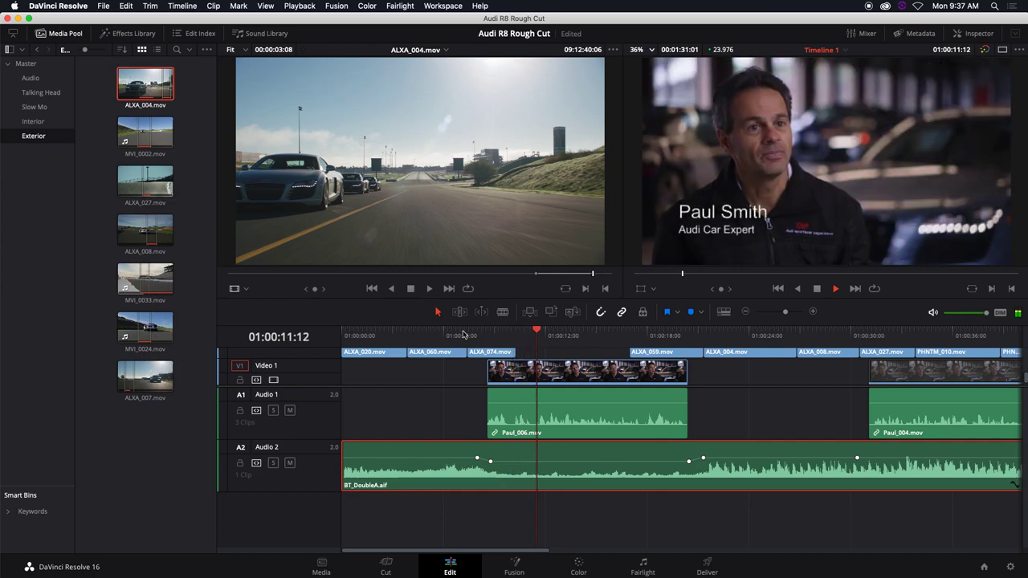
Lower BT_DoubleA.aif slightly more under Paul_006.mov and play through the start and end of the interview clip
key(space)
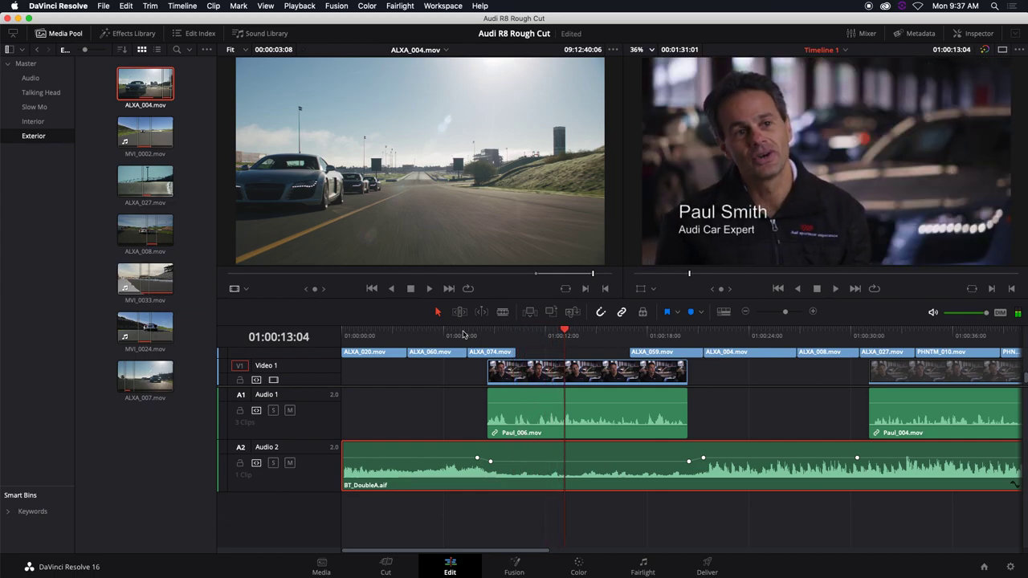
drag(576, 460, 576, 460)
click(465, 337)
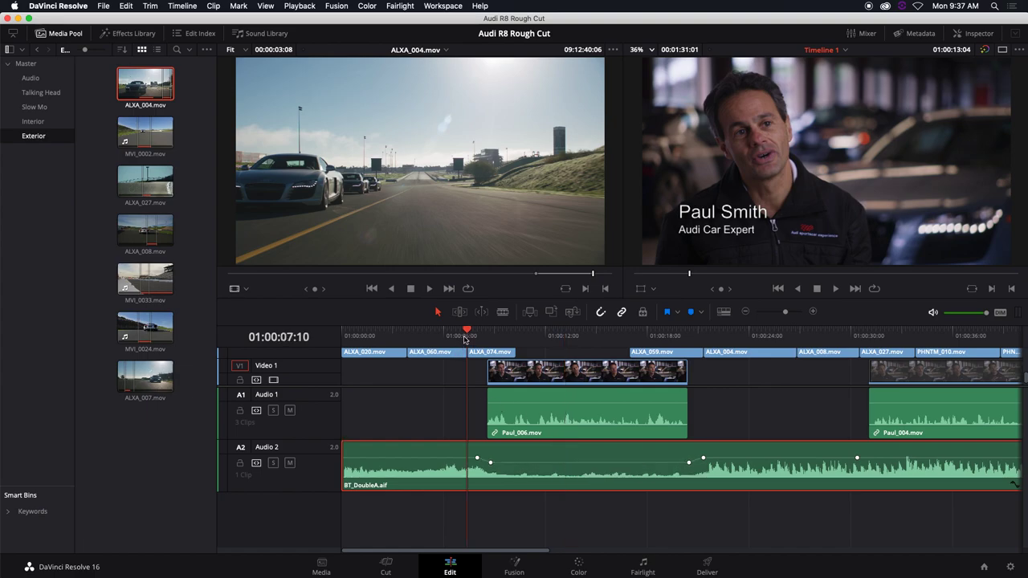
key(space)
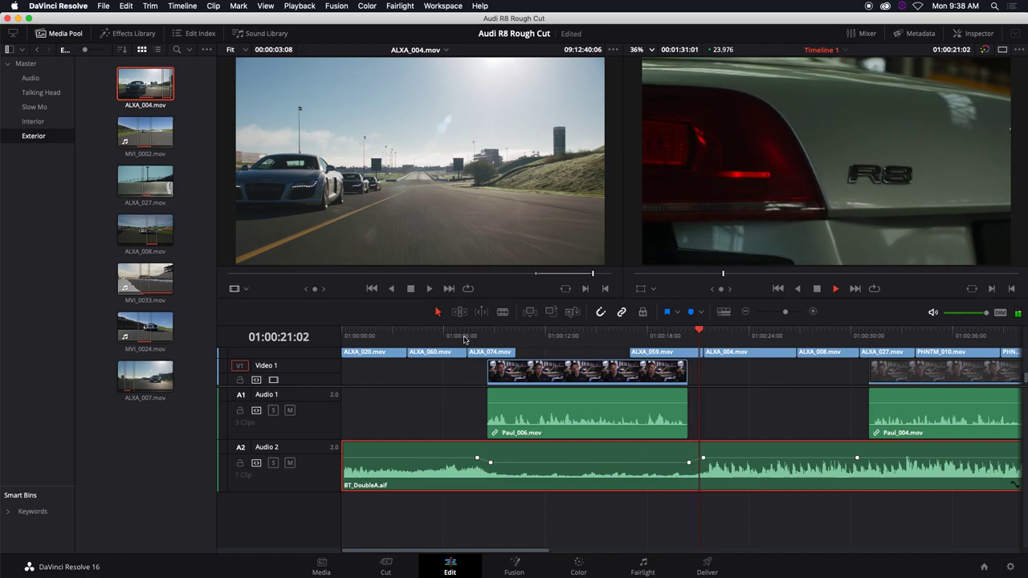
key(space)
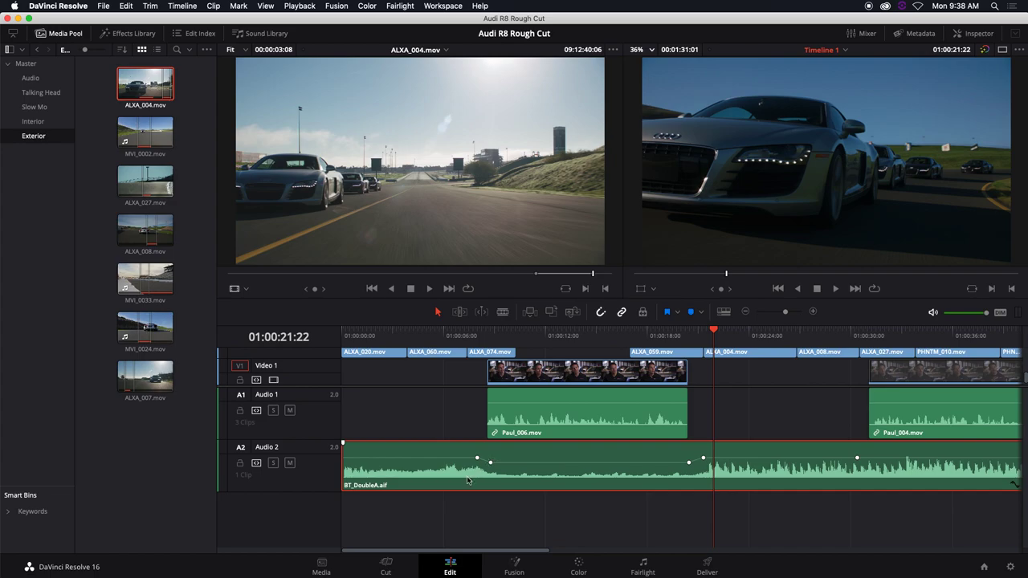
Add inner volume keyframes at the start and end of Paul_004.mov, lower BT_DoubleA.aif between them, and play the result
drag(482, 554, 612, 537)
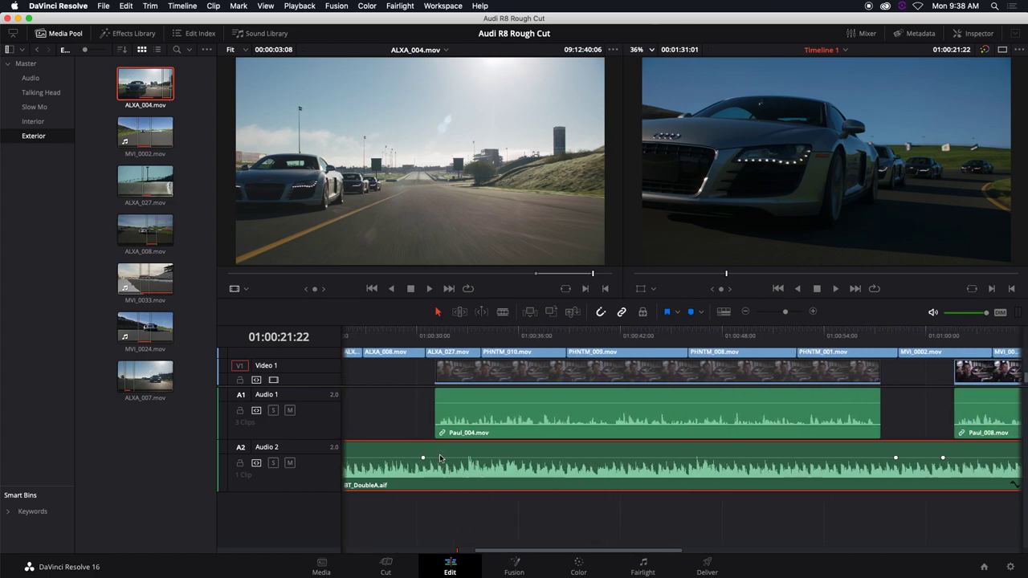
alt+click(440, 457)
alt+click(880, 458)
drag(675, 456, 677, 463)
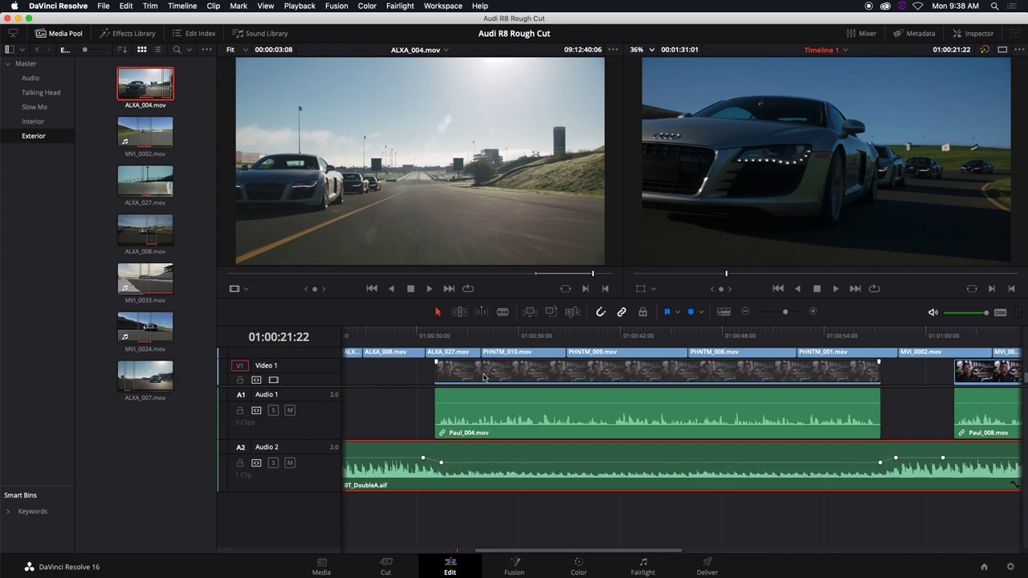
click(410, 337)
key(space)
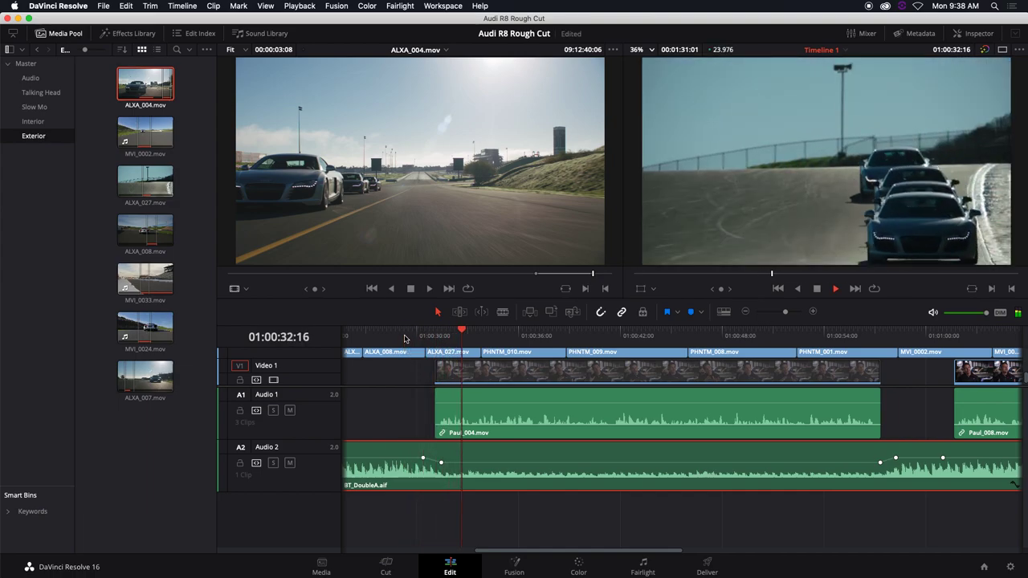
key(space)
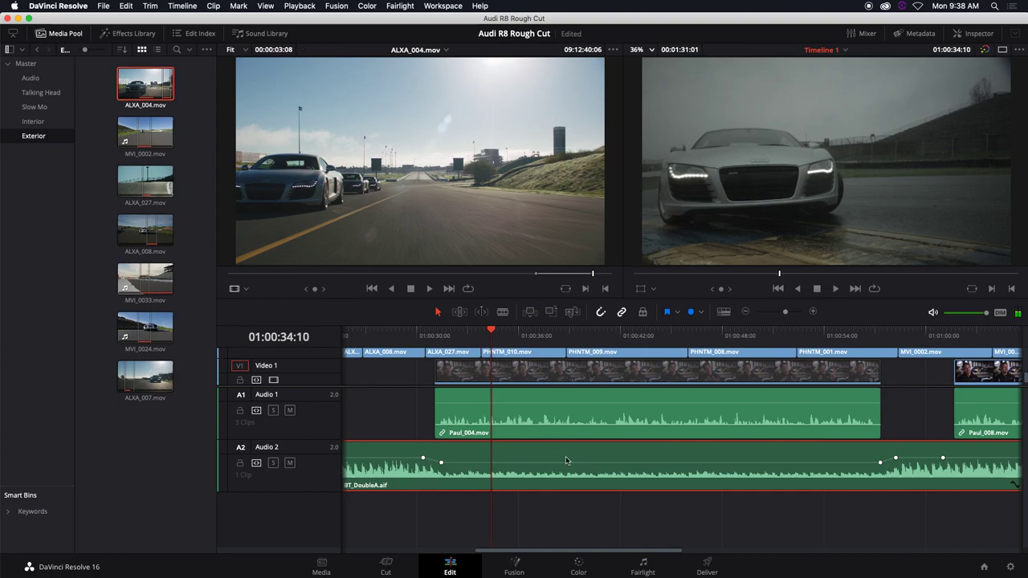
Lower BT_DoubleA.aif under Paul_004.mov to about -16.51 dB and slightly further, playing the start of the interview after each change
drag(571, 461, 570, 464)
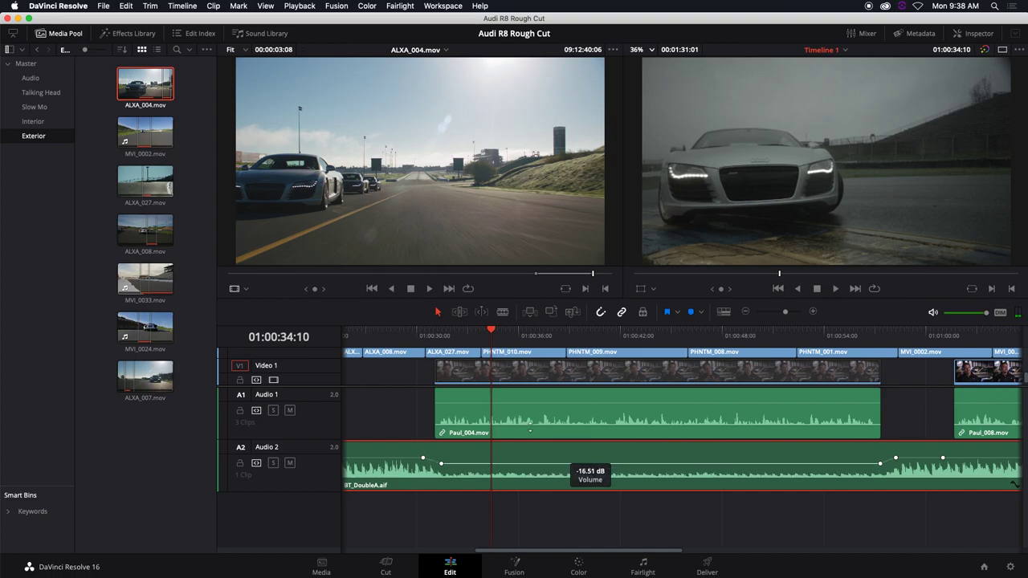
click(412, 339)
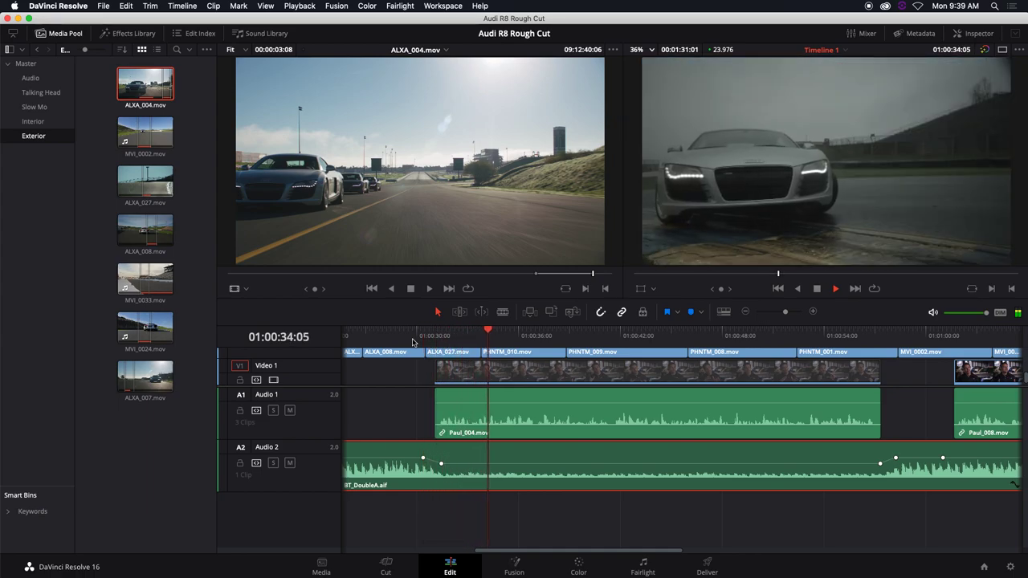
key(space)
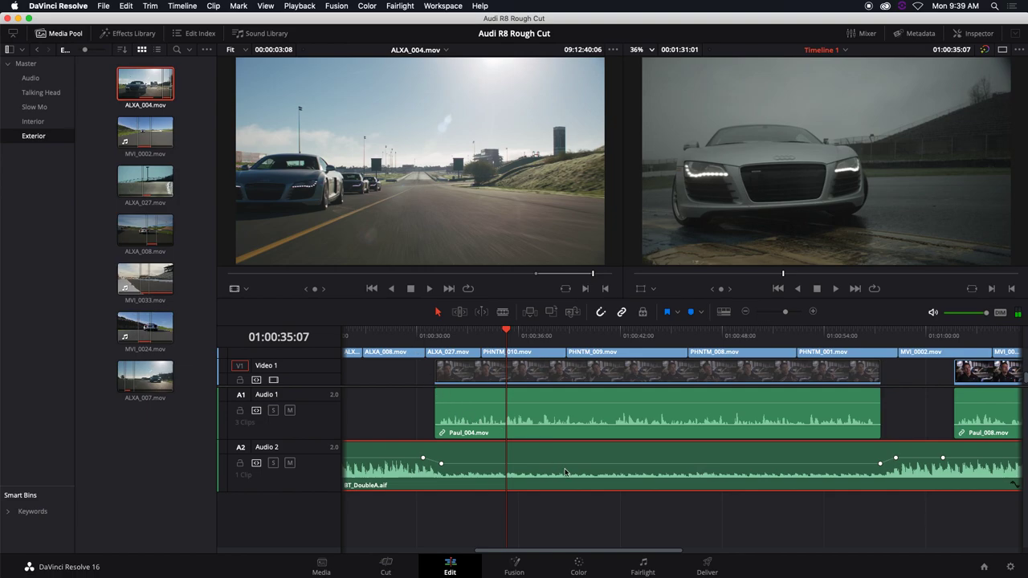
drag(565, 464, 566, 468)
click(416, 336)
key(space)
key(space)
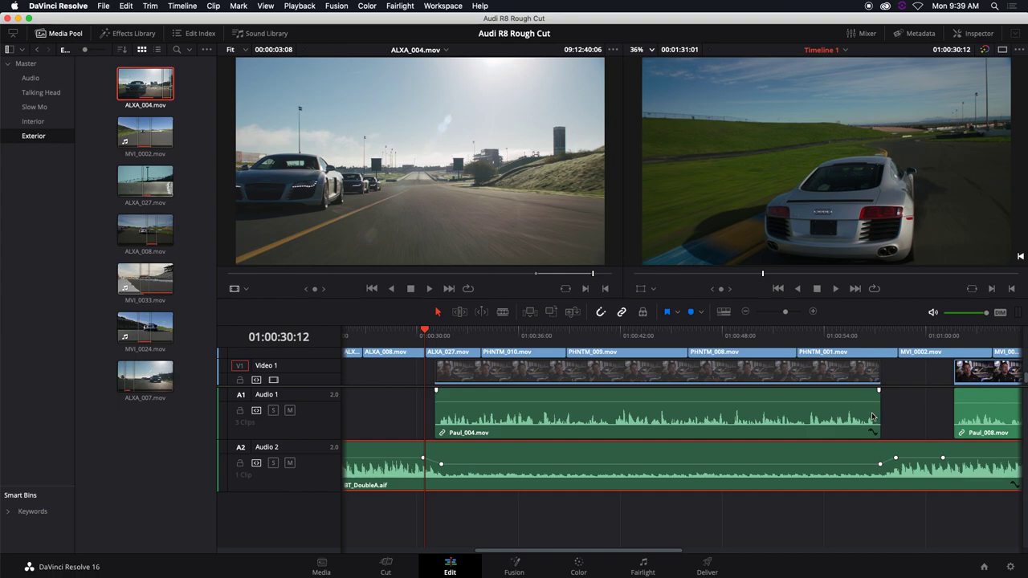
Lengthen the music fade at the start of Paul_004.mov by moving its inner volume keyframe slightly into the clip, and play it
key(space)
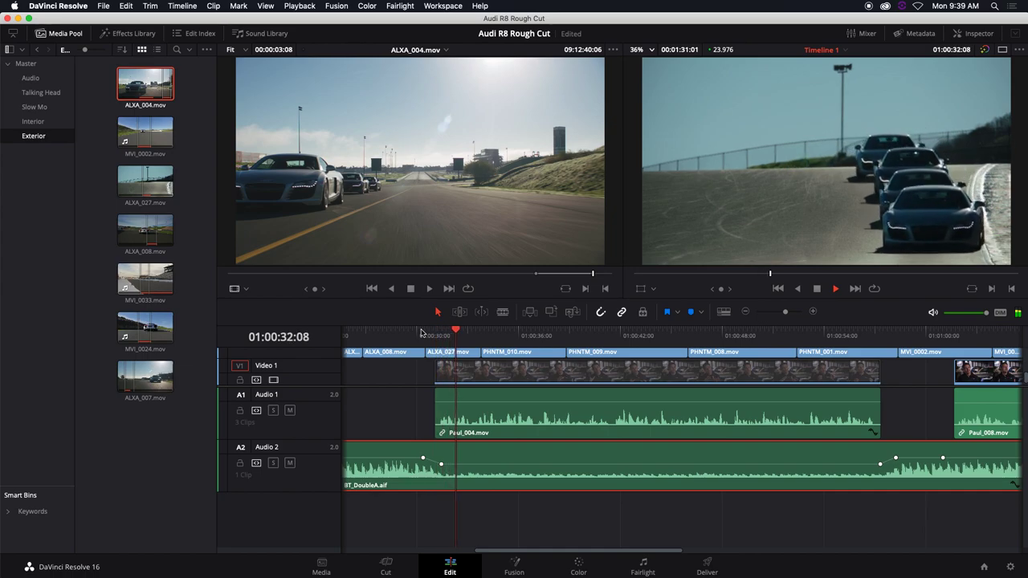
key(space)
drag(441, 464, 449, 465)
click(410, 336)
key(space)
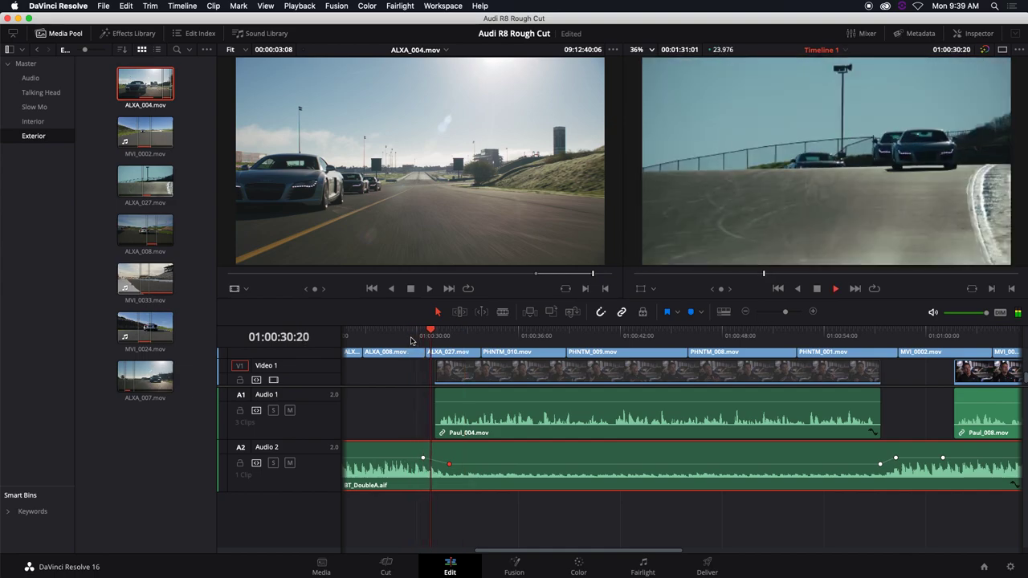
key(space)
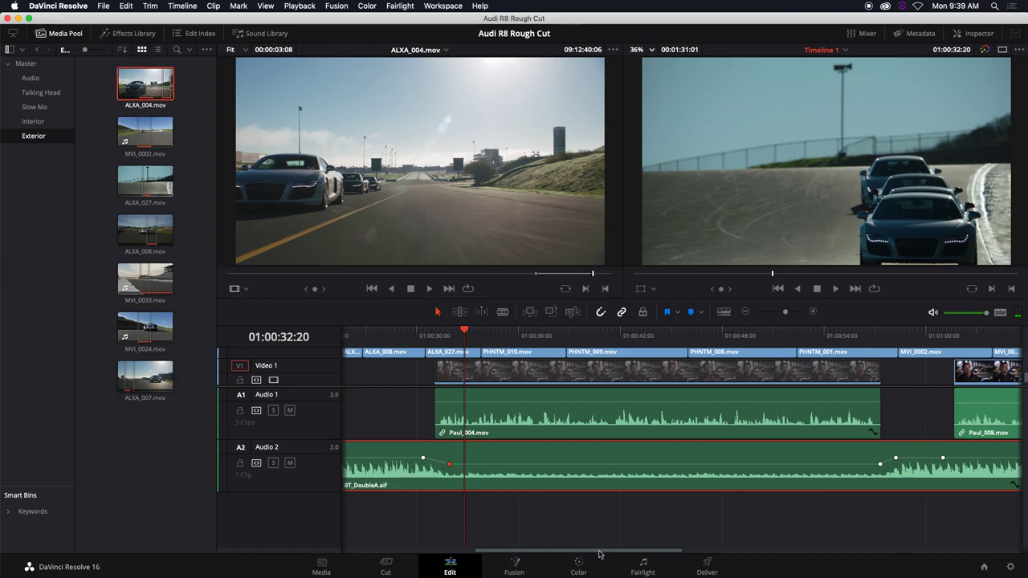
Add inner volume keyframes at Paul_008.mov's start and end, lower BT_DoubleA.aif between them, and move the end keyframe earlier
scroll(593, 523, right, 10)
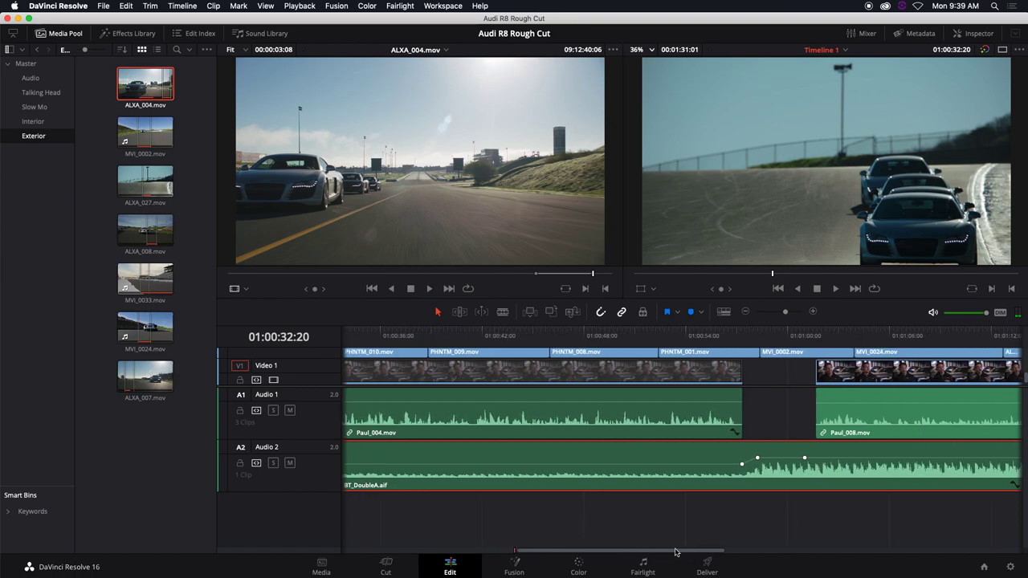
alt+click(507, 458)
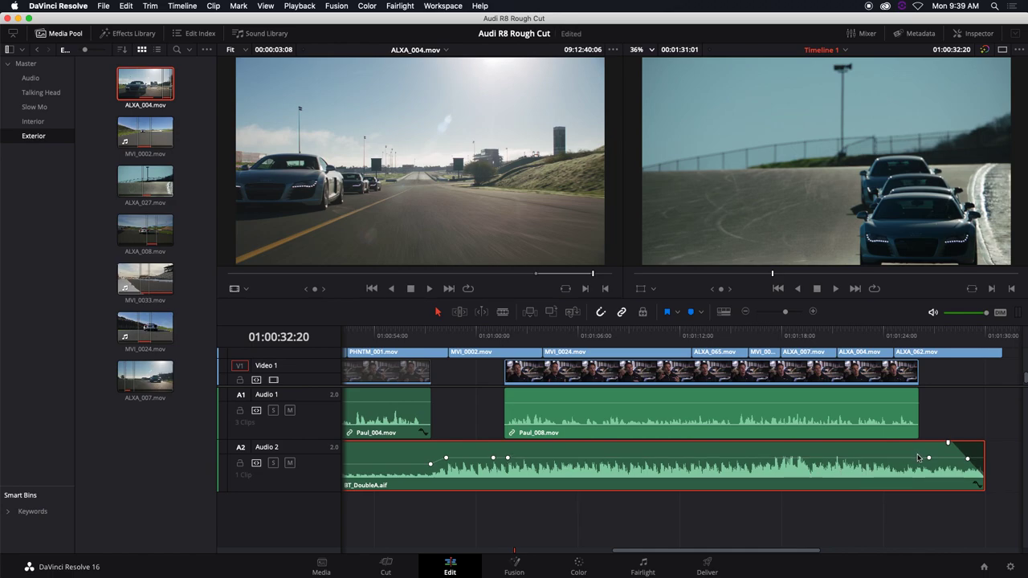
drag(776, 455, 770, 463)
drag(917, 463, 894, 463)
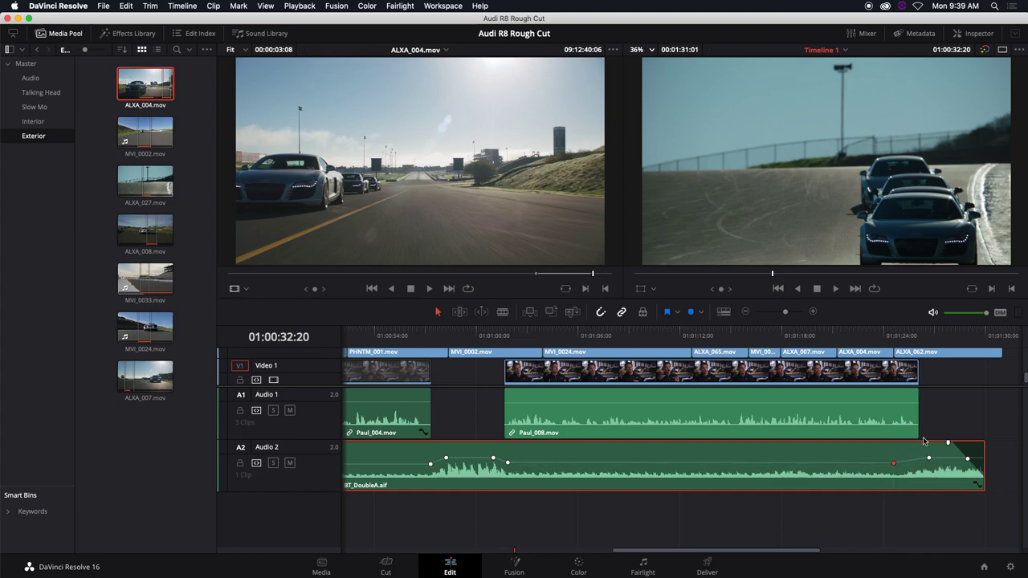
Play the music transitions at the start and end of Paul_008.mov
click(498, 335)
key(space)
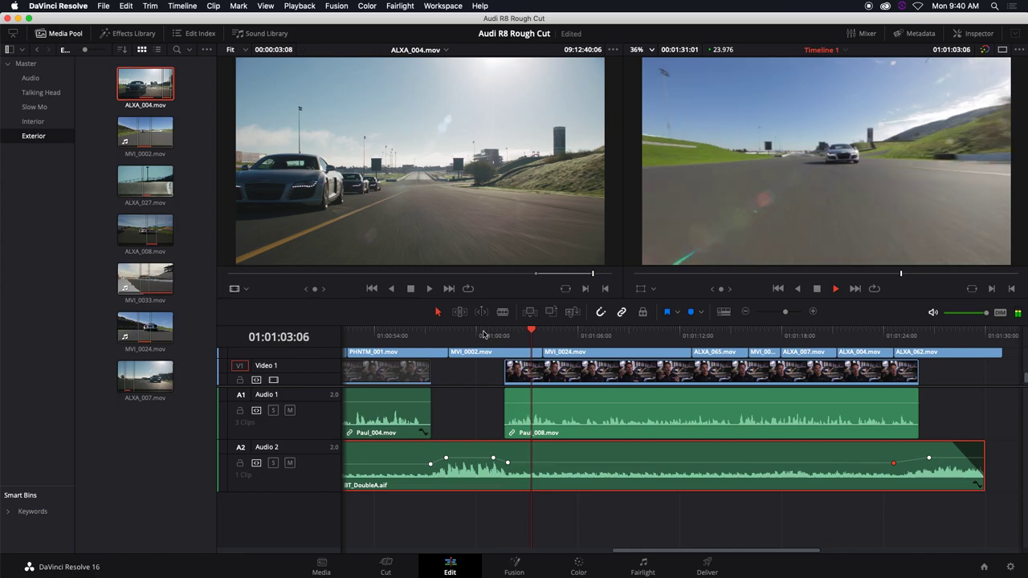
key(space)
click(871, 336)
key(space)
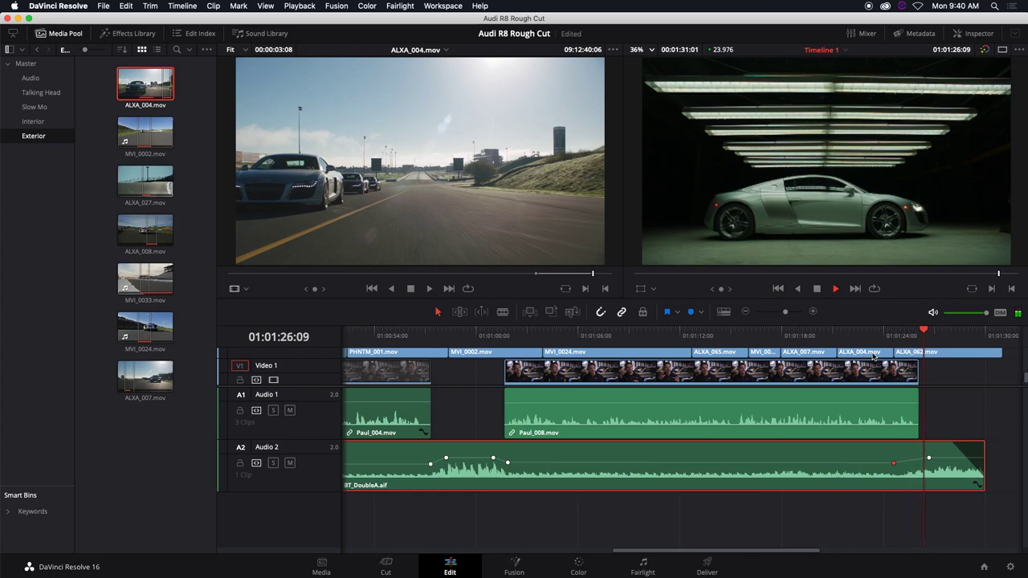
key(space)
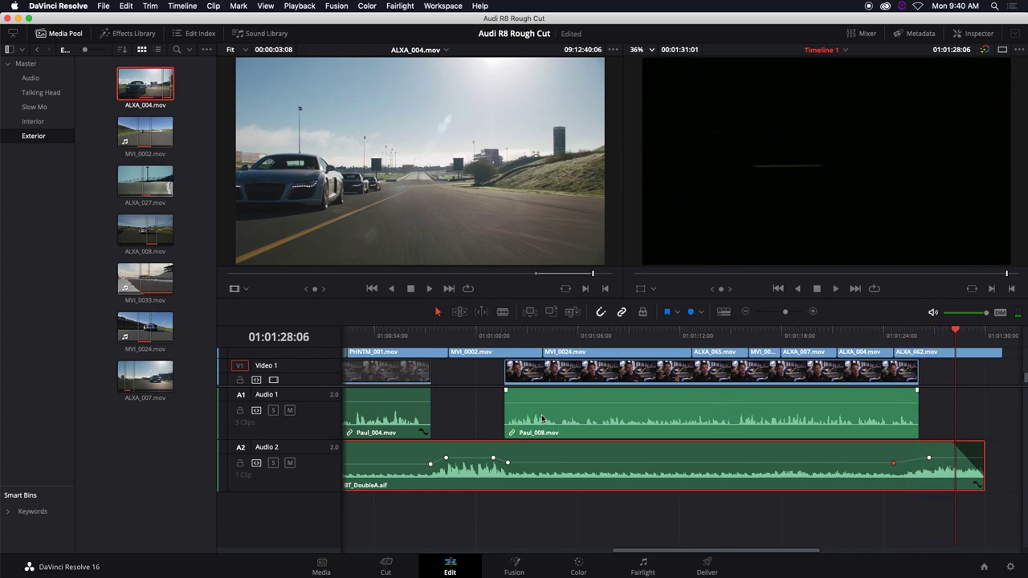
Trim the end of MVI_0024.mov on Video 2 to a duration of about 04:06
scroll(492, 386, up, 3)
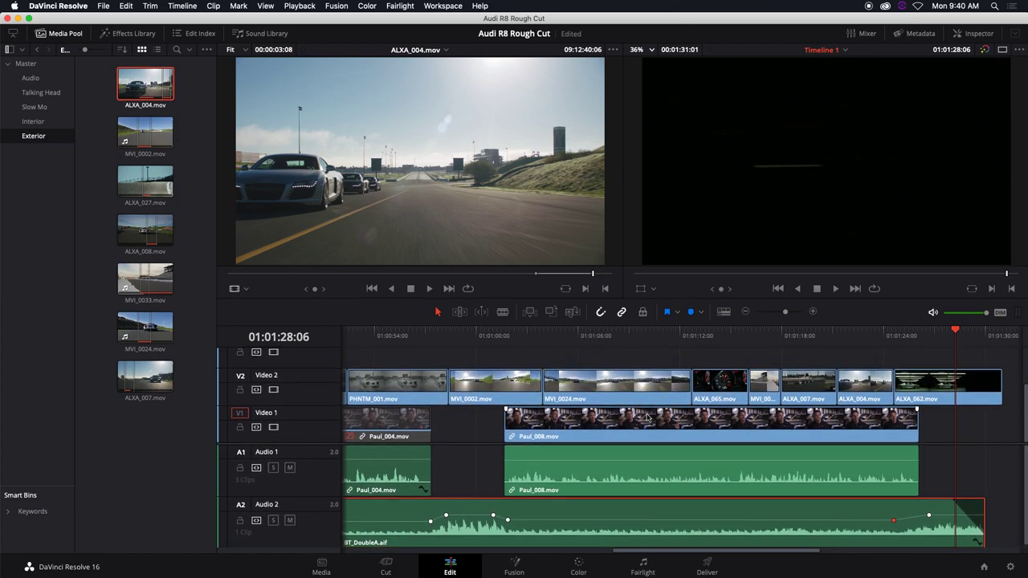
click(615, 391)
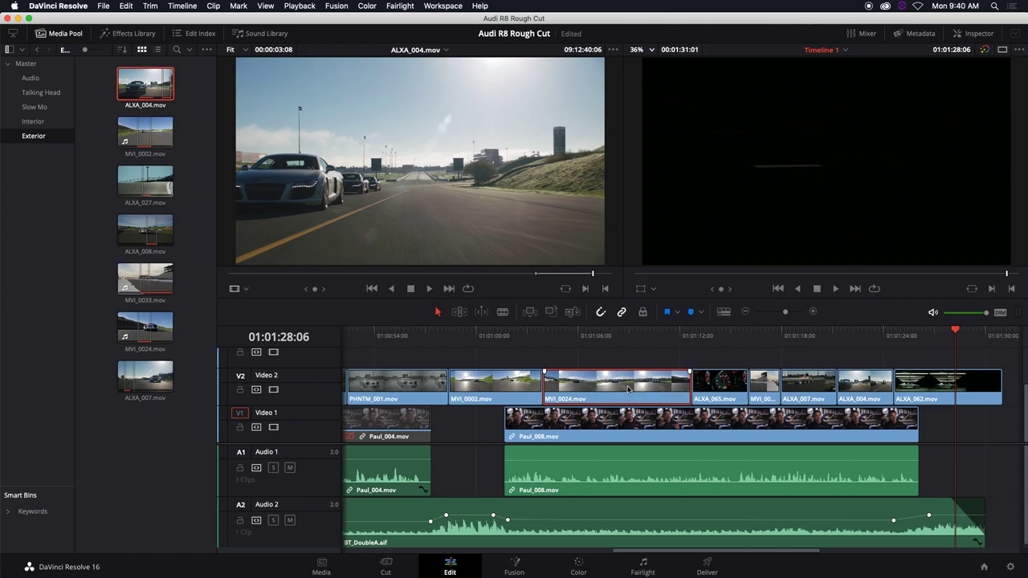
drag(686, 386, 614, 386)
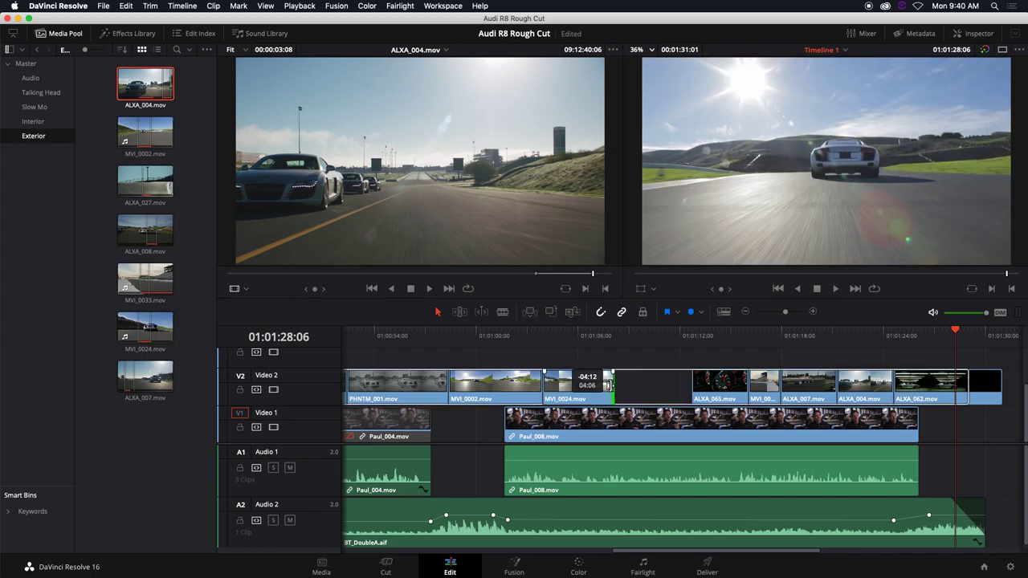
Rearrange Video 2 so the short MVI clip, ALXA_007.mov and ALXA_065.mov directly follow MVI_0024.mov, and save the project
click(765, 389)
drag(761, 383, 626, 386)
drag(726, 386, 737, 387)
drag(808, 384, 675, 379)
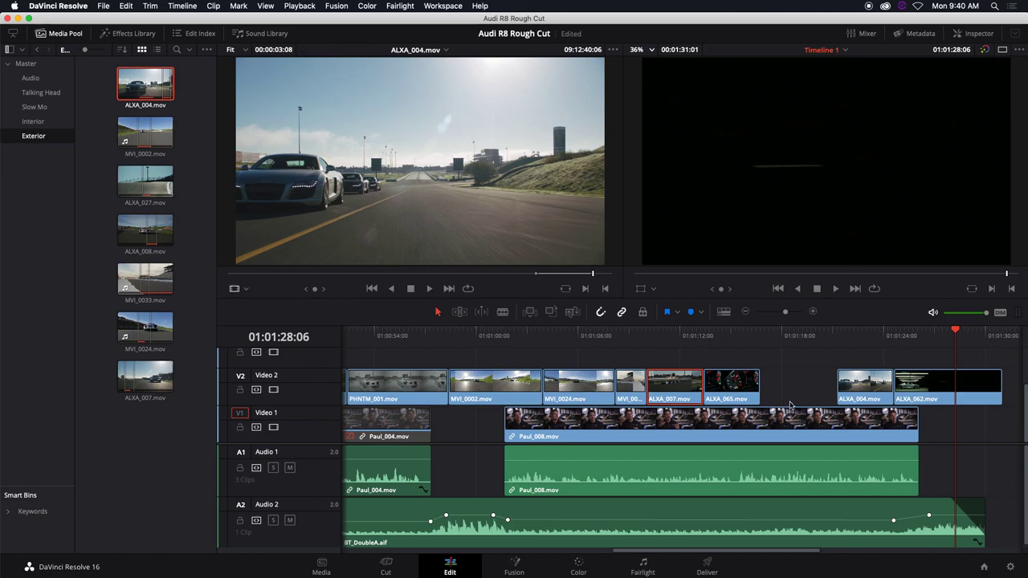
key(super+s)
Play the B-roll gap over Paul_008.mov, trim the start of ALXA_004.mov on Video 2 to 01:01:22:11, and play the result
click(704, 337)
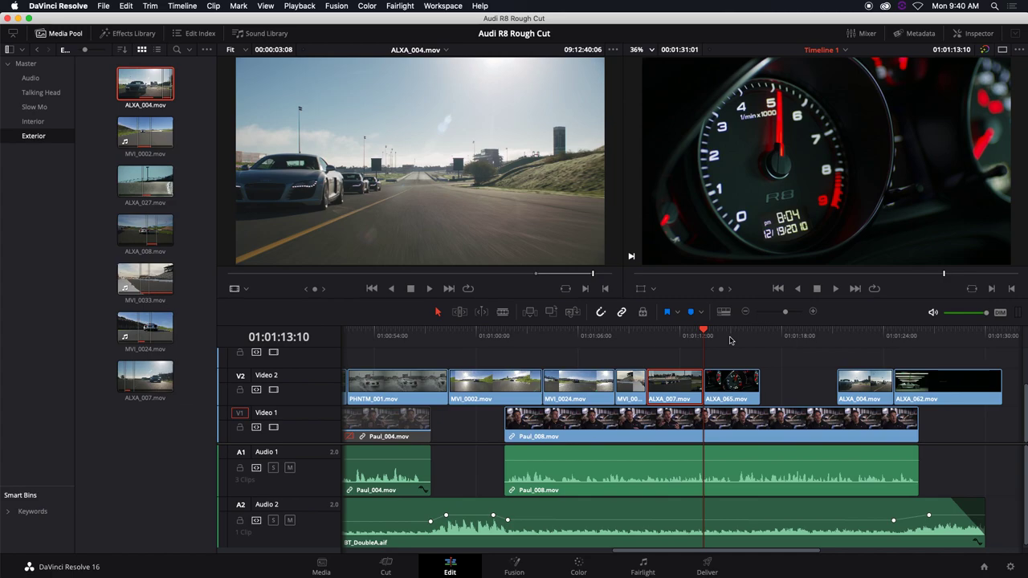
key(space)
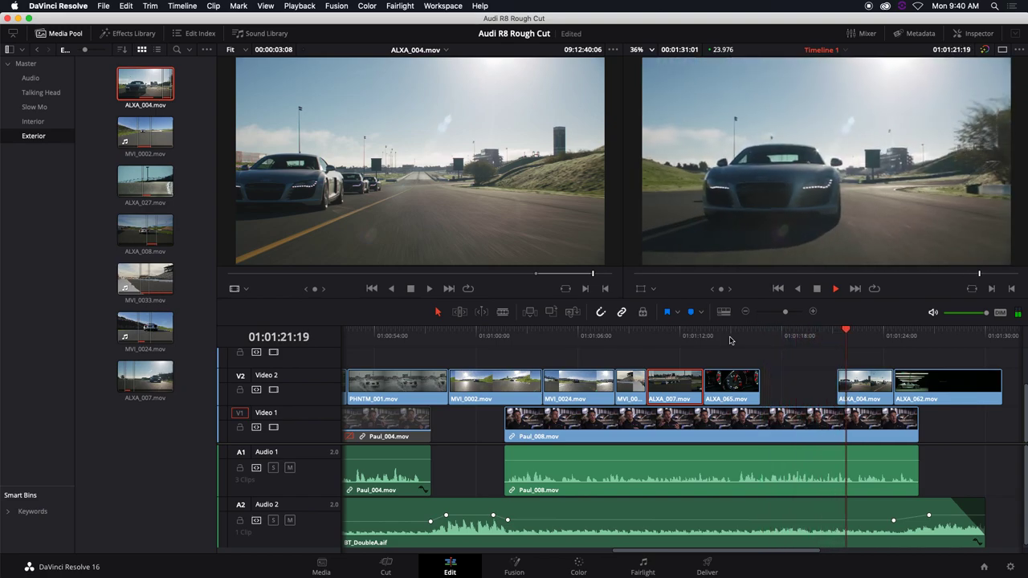
key(space)
drag(833, 385, 859, 383)
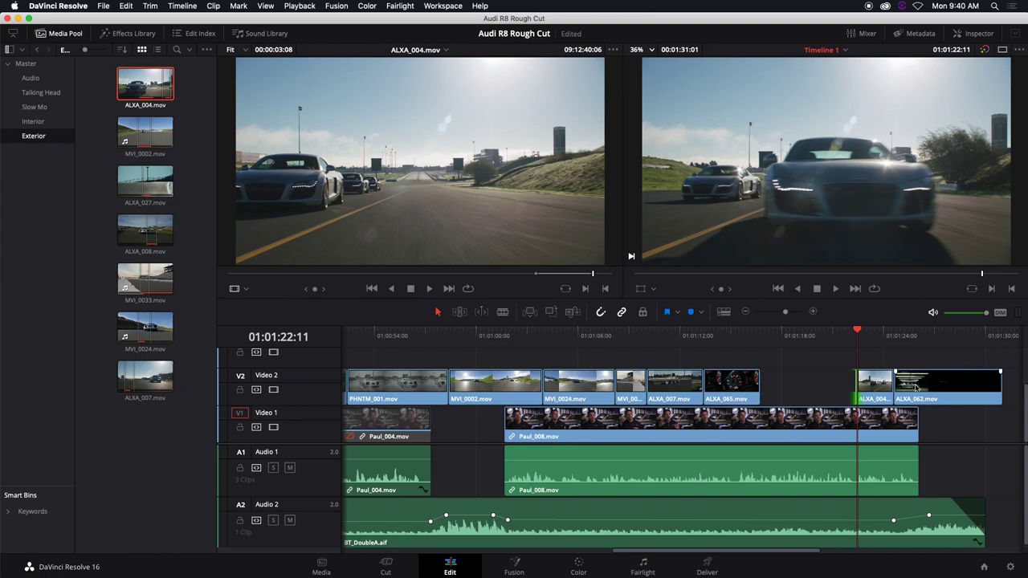
click(857, 384)
click(858, 384)
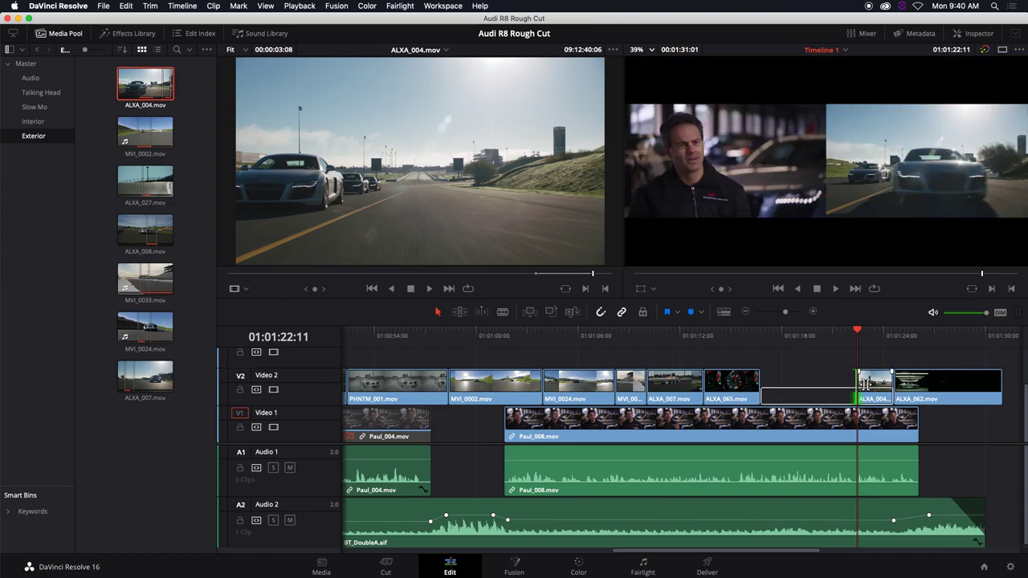
click(803, 335)
key(space)
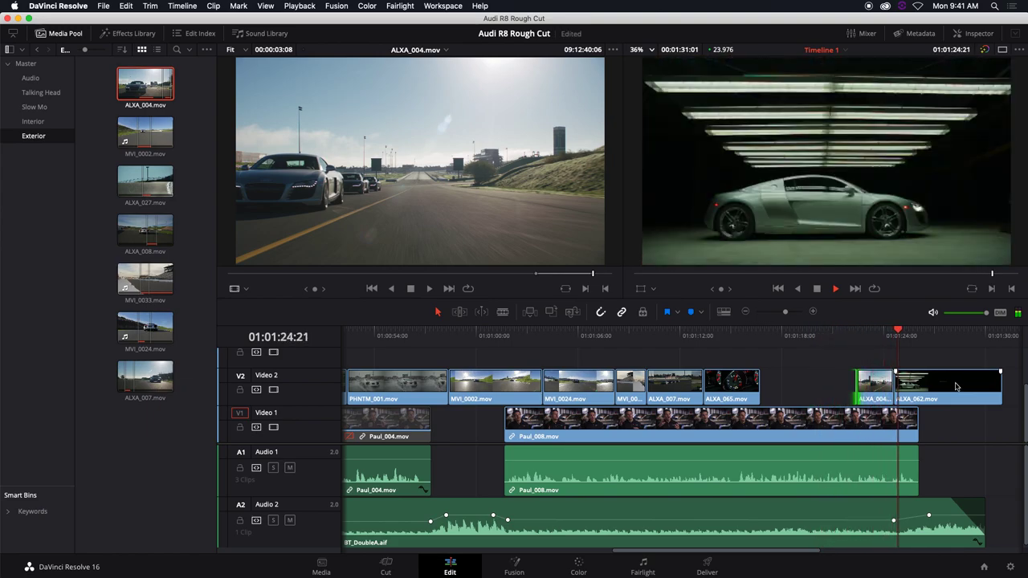
key(space)
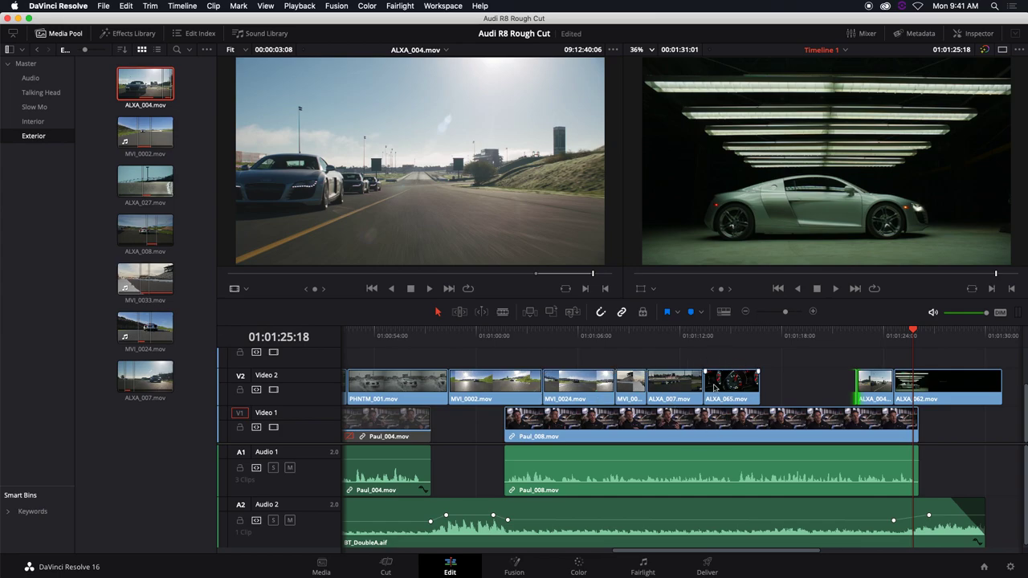
Fit the whole timeline in view and review the three interview clips and BT_DoubleA.aif by selecting them in turn
key(shift+z)
click(434, 423)
click(834, 420)
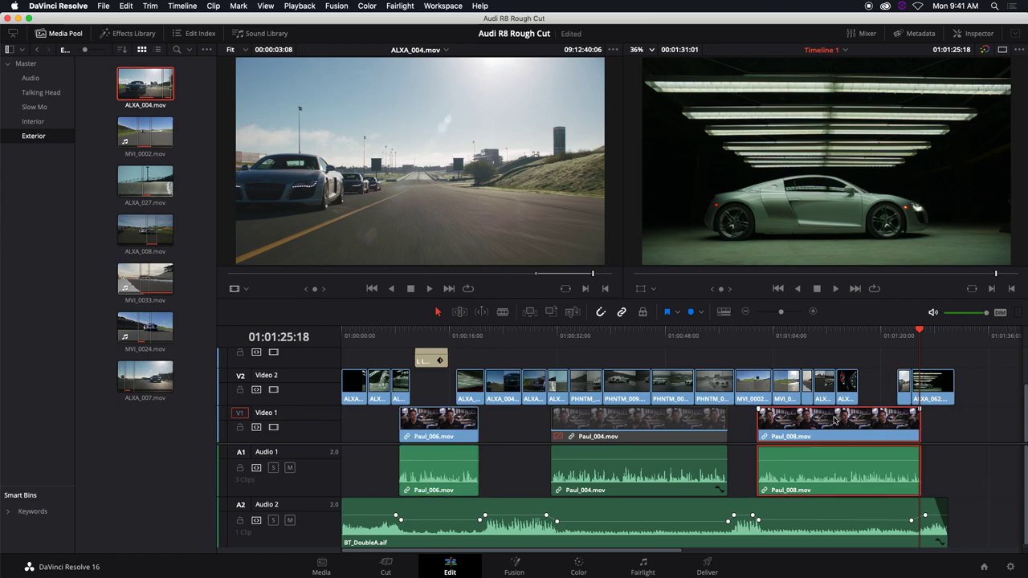
click(655, 434)
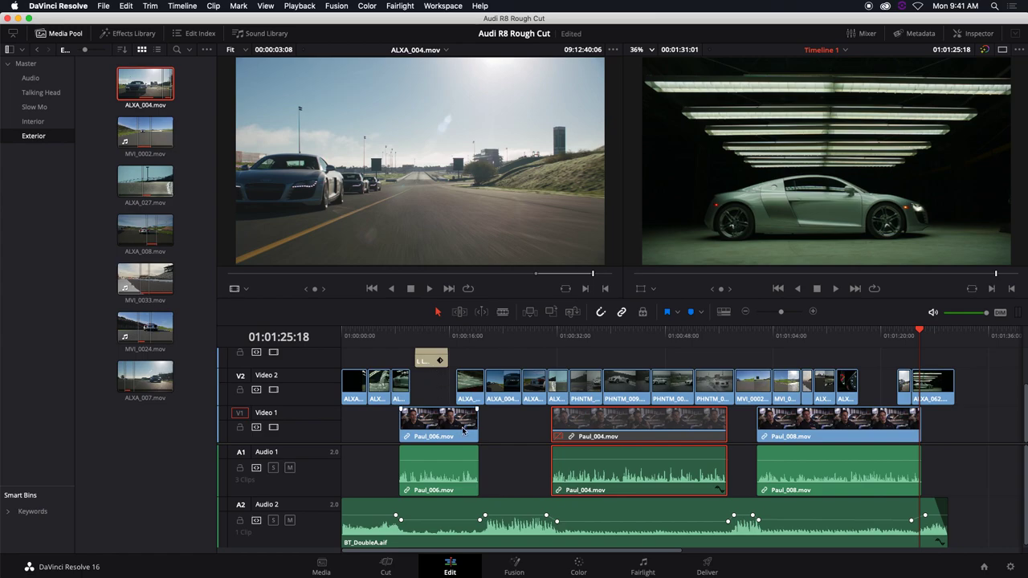
click(469, 510)
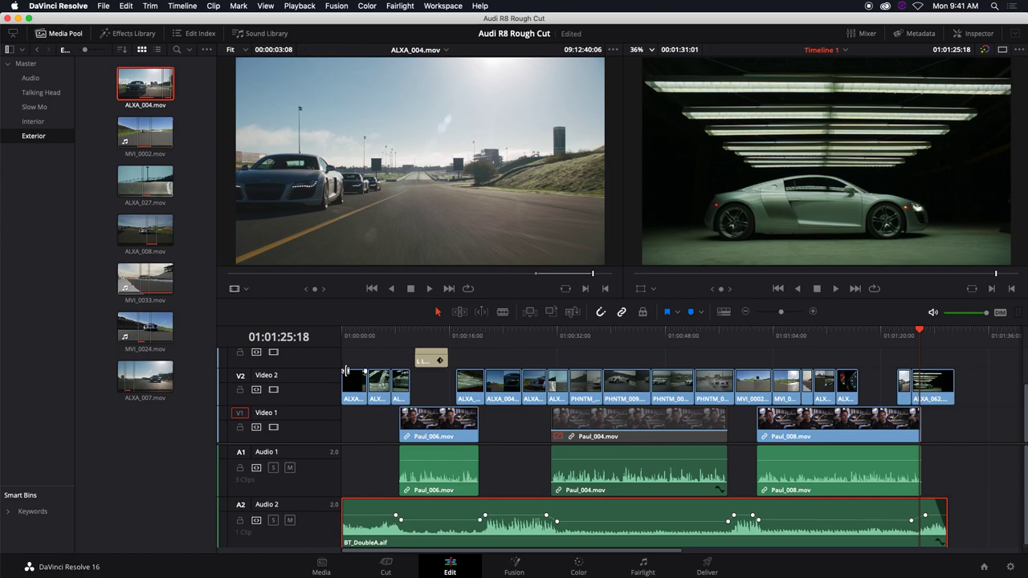
Play the opening from 01:00:00:00 and the ending from the last part of Paul_008.mov
drag(354, 343, 351, 343)
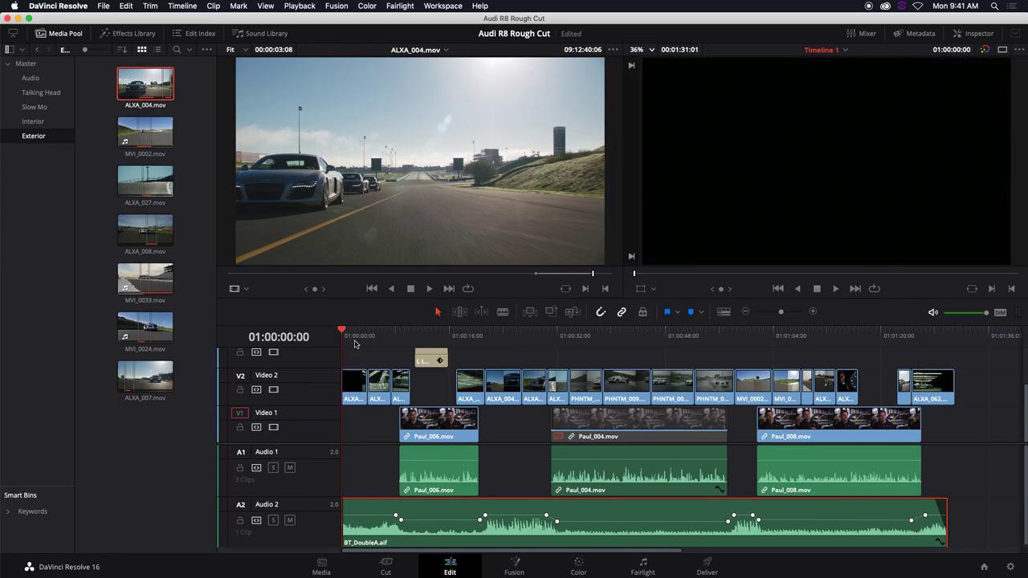
key(space)
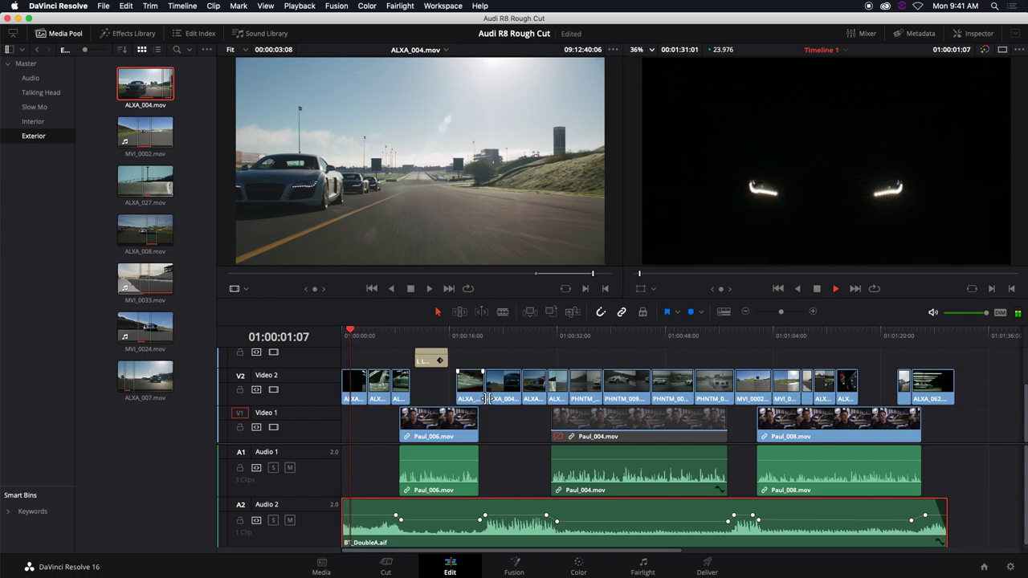
key(space)
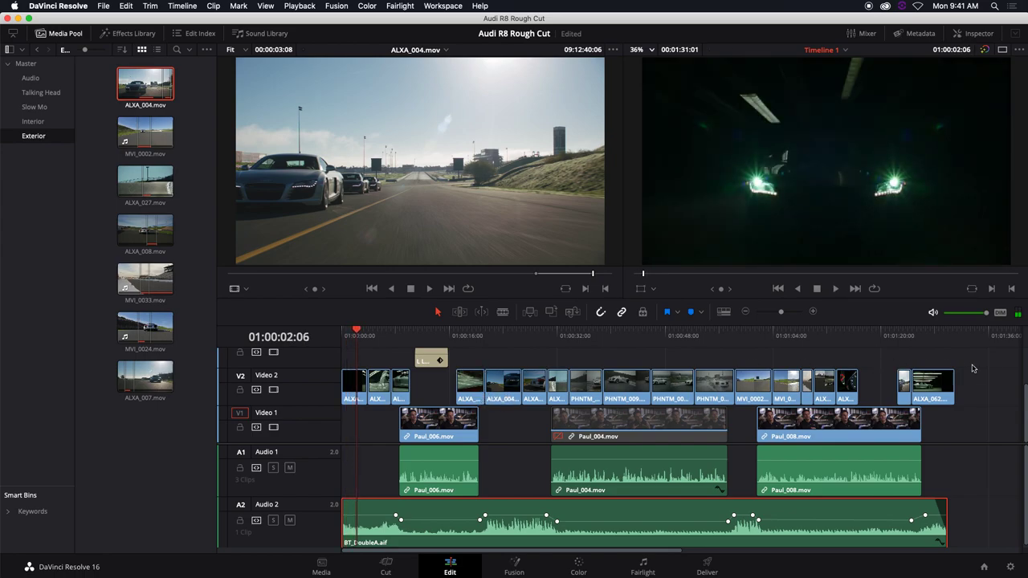
click(923, 335)
key(space)
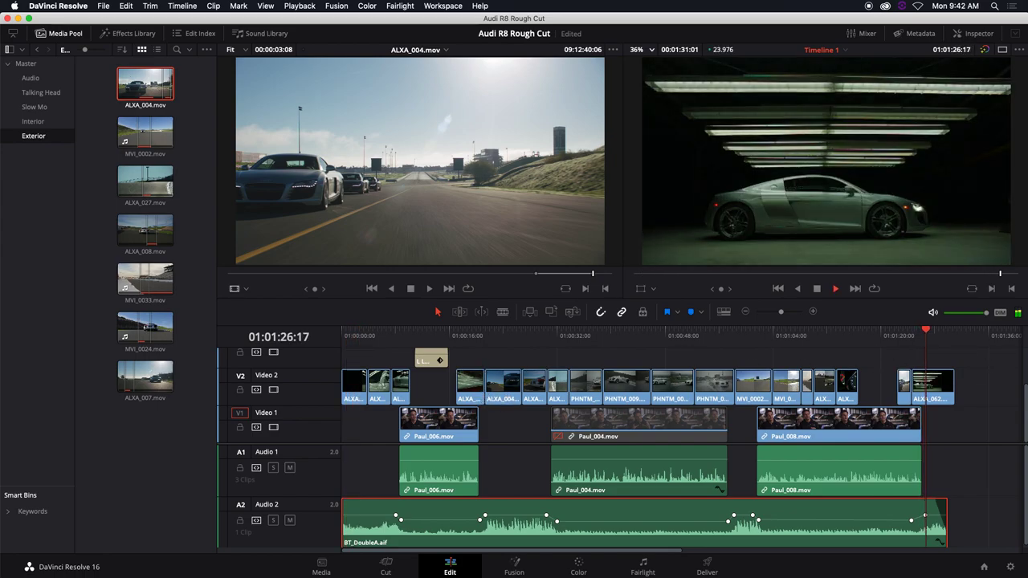